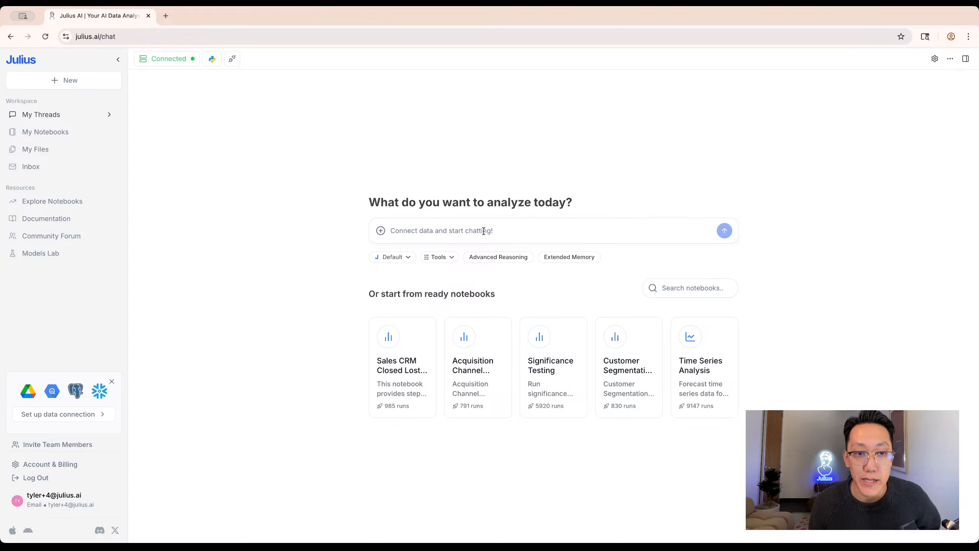
pyautogui.click(381, 231)
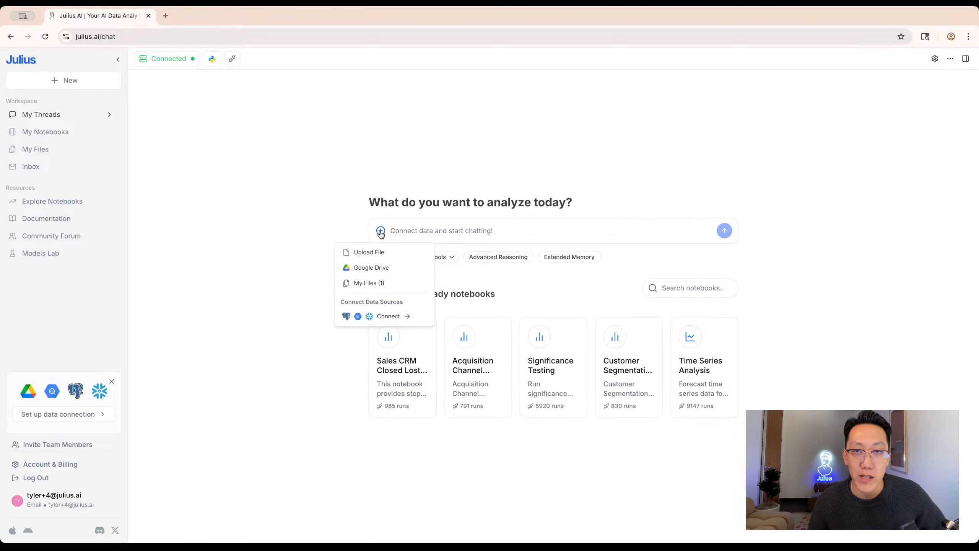
pyautogui.click(376, 253)
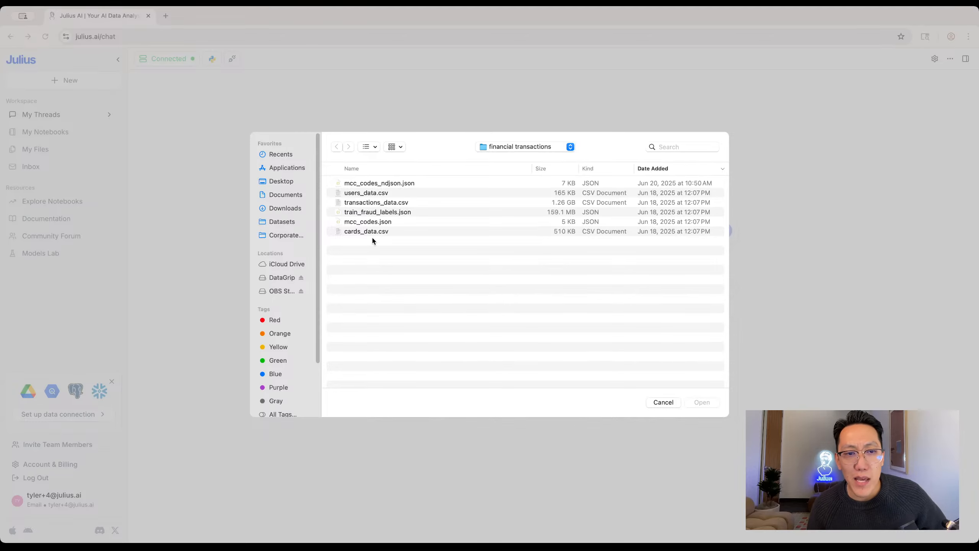
pyautogui.doubleClick(378, 203)
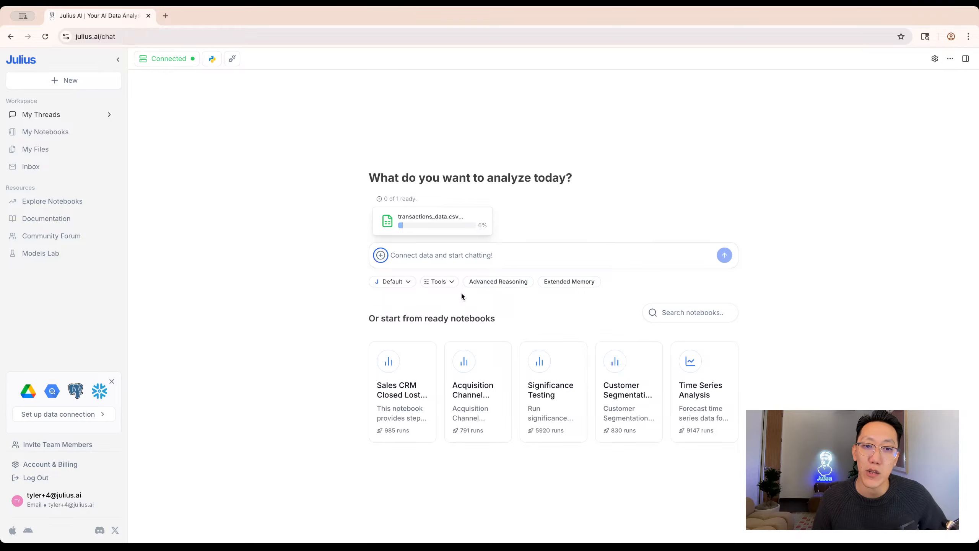
pyautogui.click(388, 286)
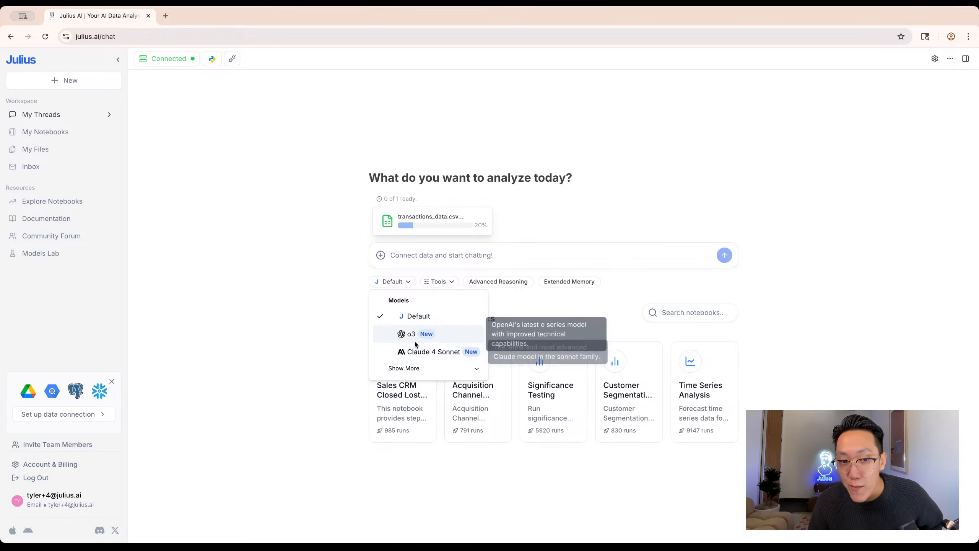
pyautogui.click(421, 368)
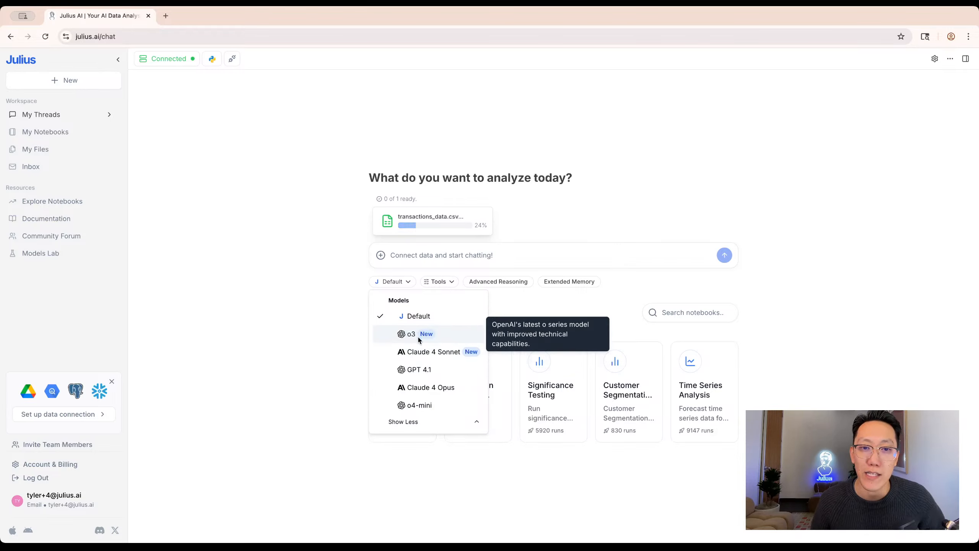
pyautogui.click(428, 219)
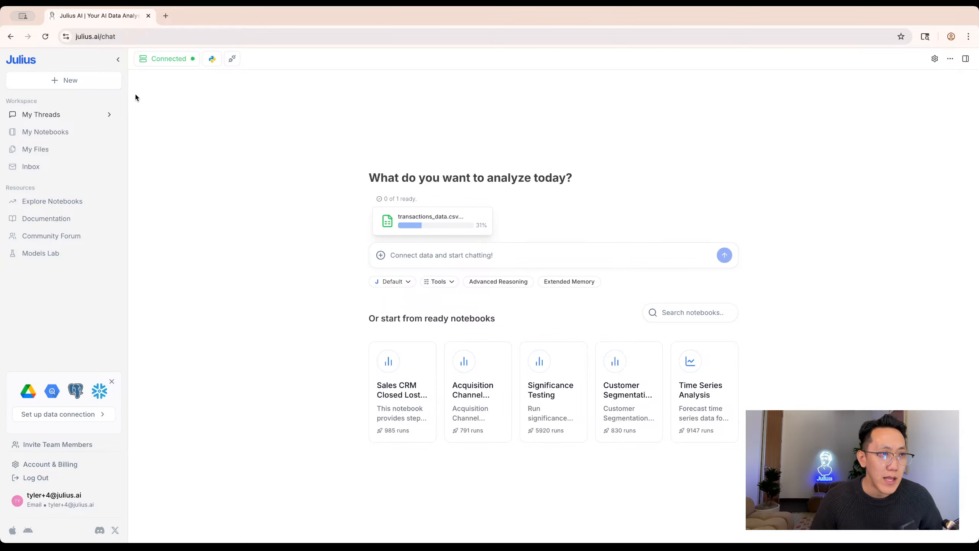
pyautogui.click(45, 36)
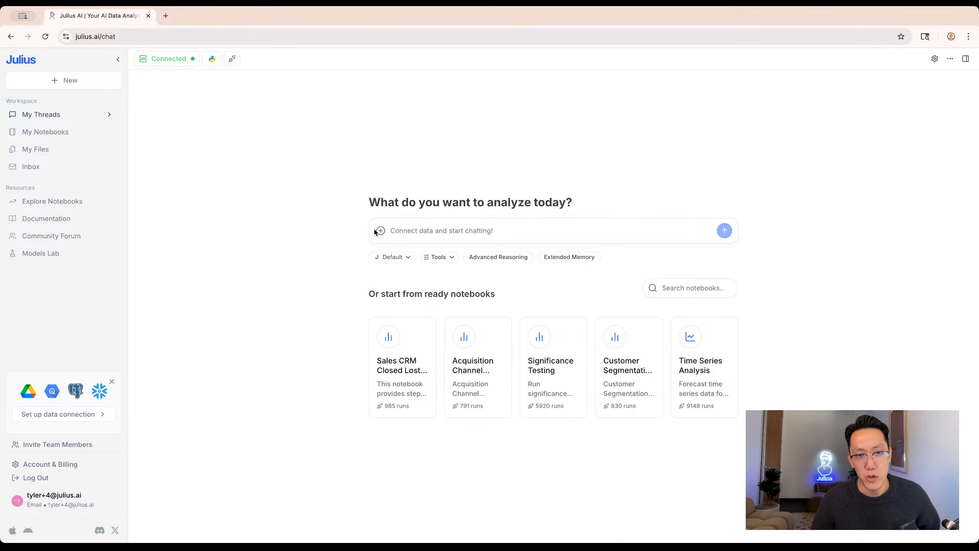
# - Upload users_data.csv from the financial transactions folder to the new chat
pyautogui.click(377, 231)
pyautogui.click(381, 253)
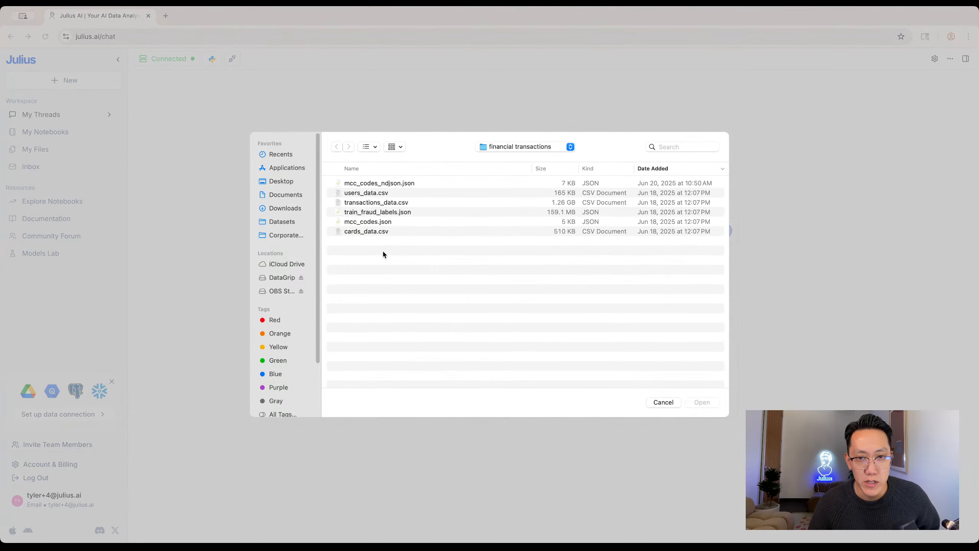
pyautogui.click(381, 194)
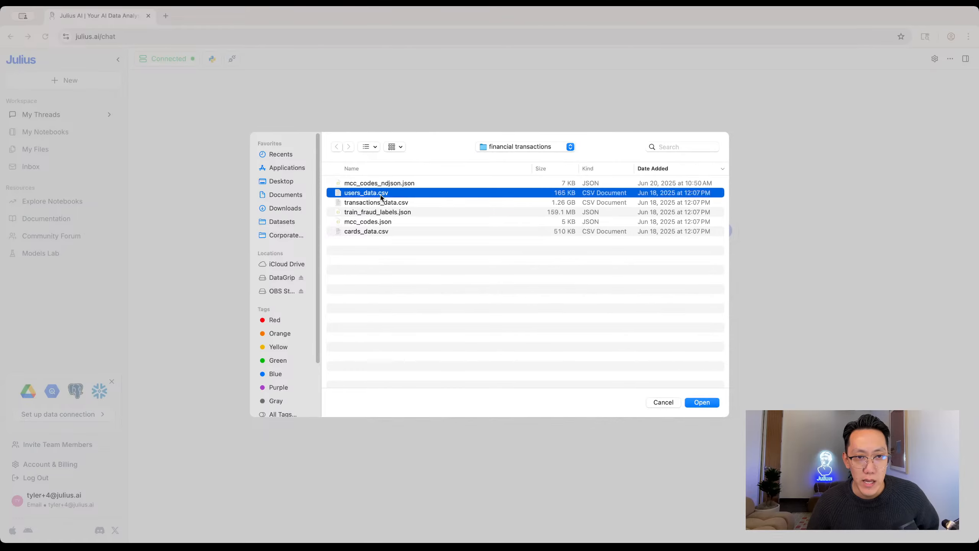
pyautogui.doubleClick(382, 196)
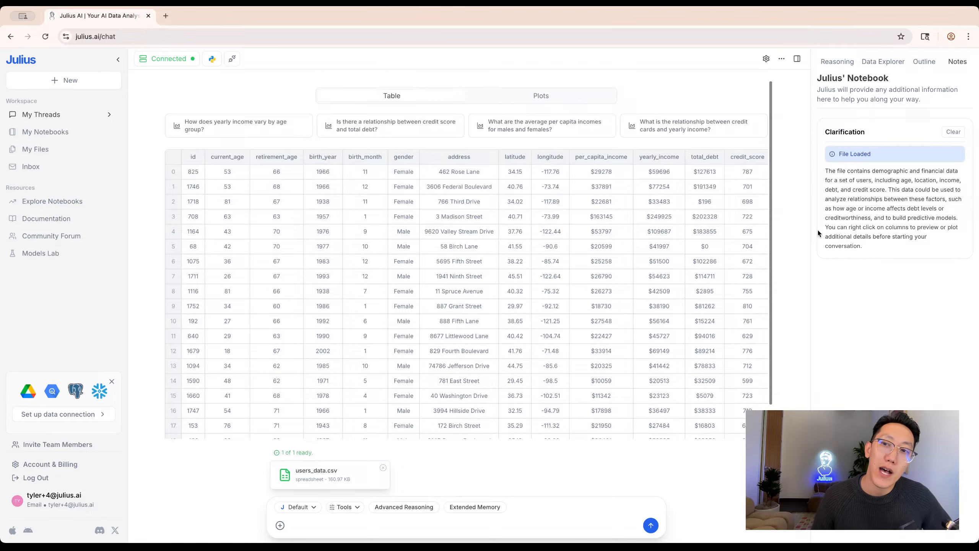
# - Widen the side pane and look through its Data Explorer, Outline and Notes views, ending on Data Explorer
pyautogui.moveTo(815, 223); pyautogui.dragTo(618, 235)
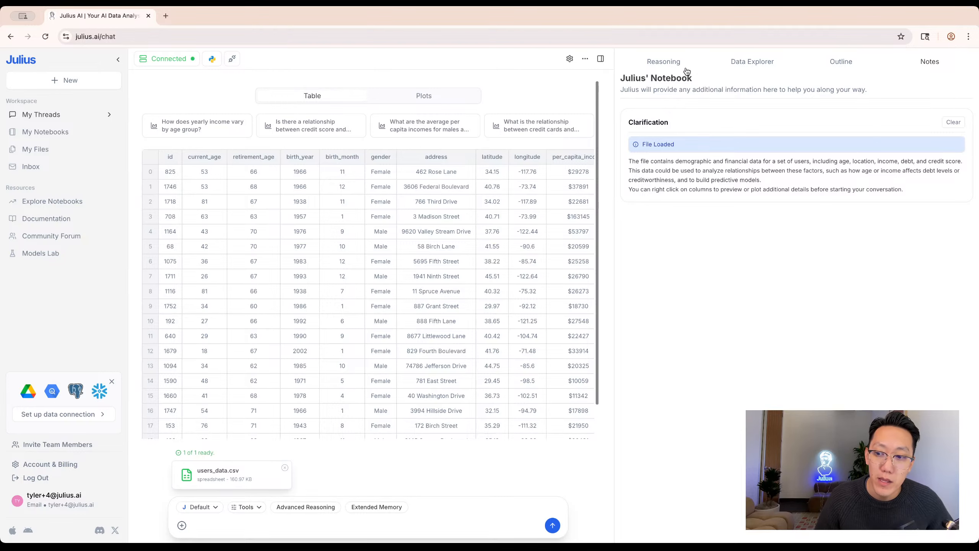
pyautogui.click(739, 63)
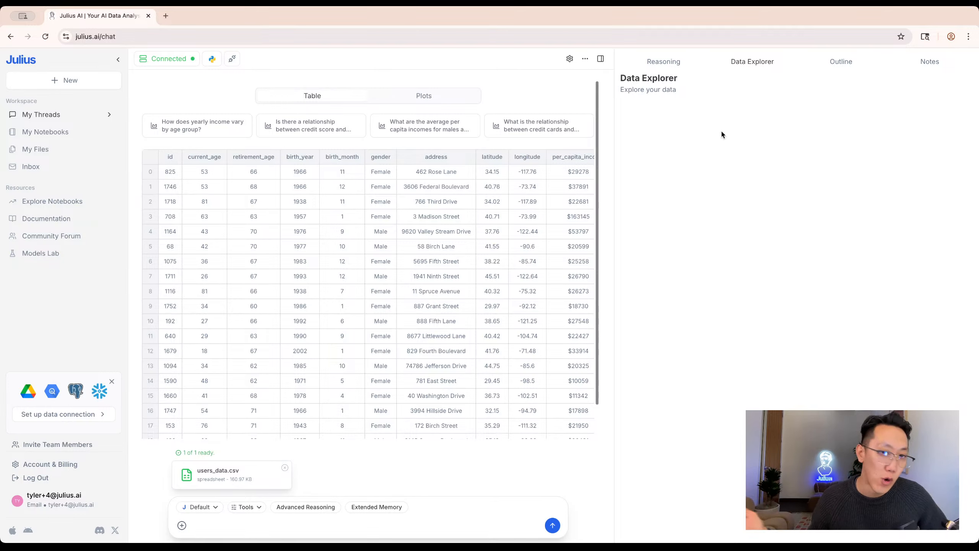
pyautogui.click(838, 66)
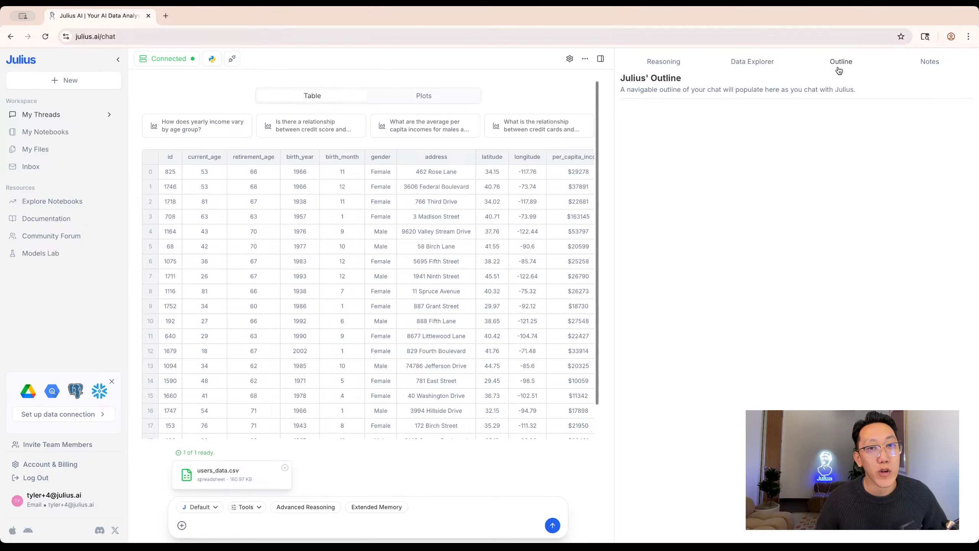
pyautogui.click(930, 62)
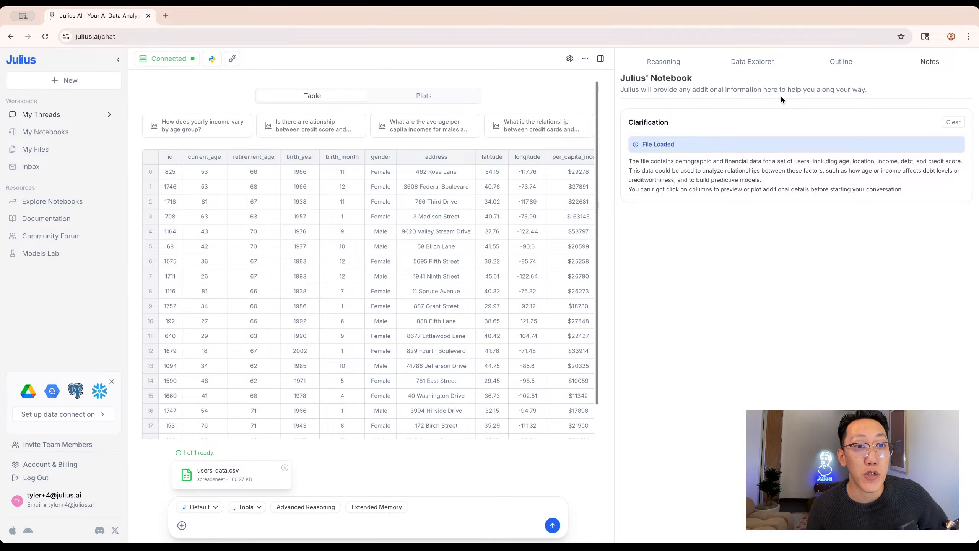
pyautogui.click(752, 62)
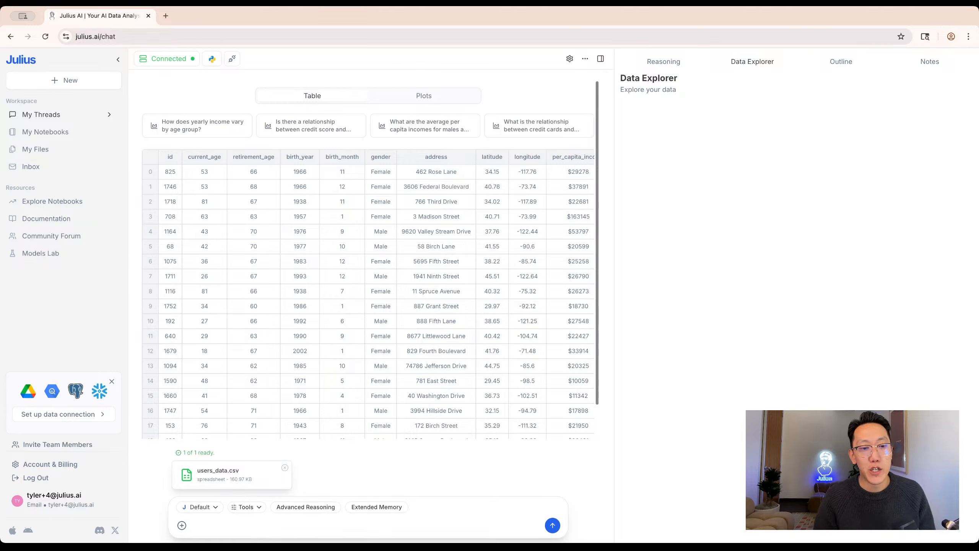
# - Submit the prompt "Show me a breakdown of the users by gender"
pyautogui.write('Show me a breakdown o')
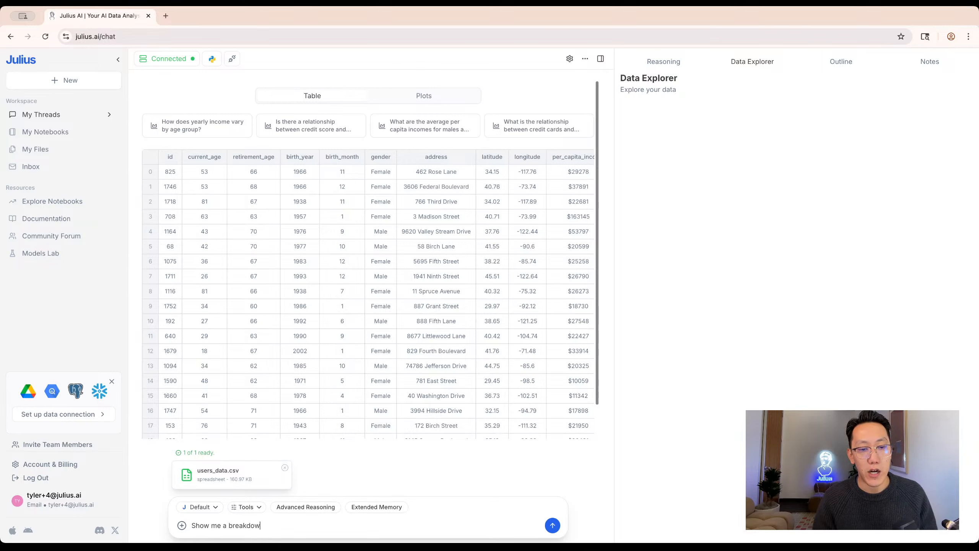
pyautogui.write('f the users by')
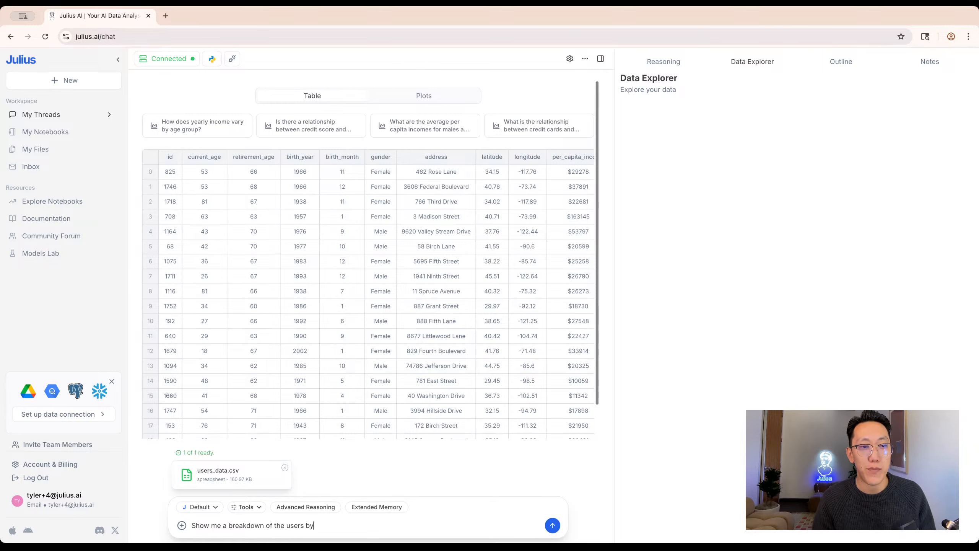
pyautogui.write(' gender')
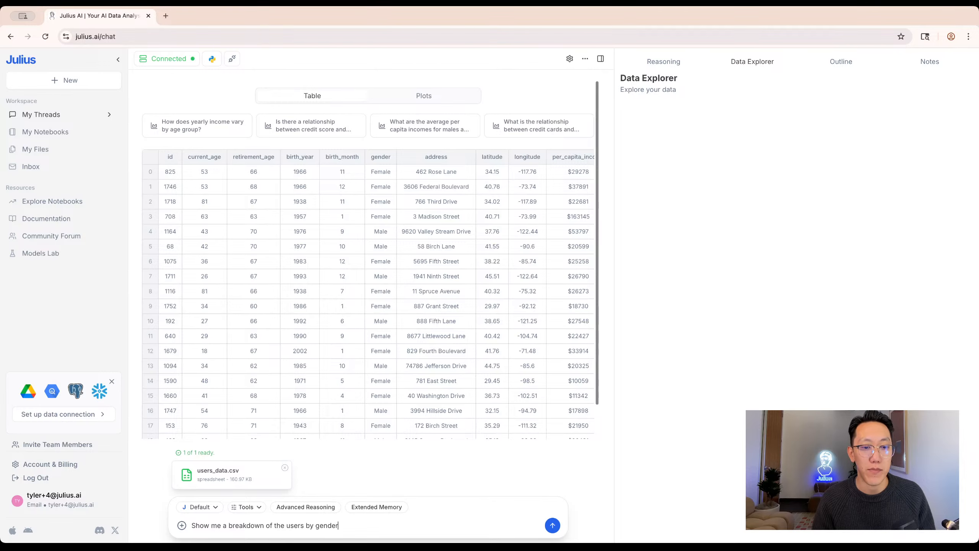
pyautogui.press('Return')
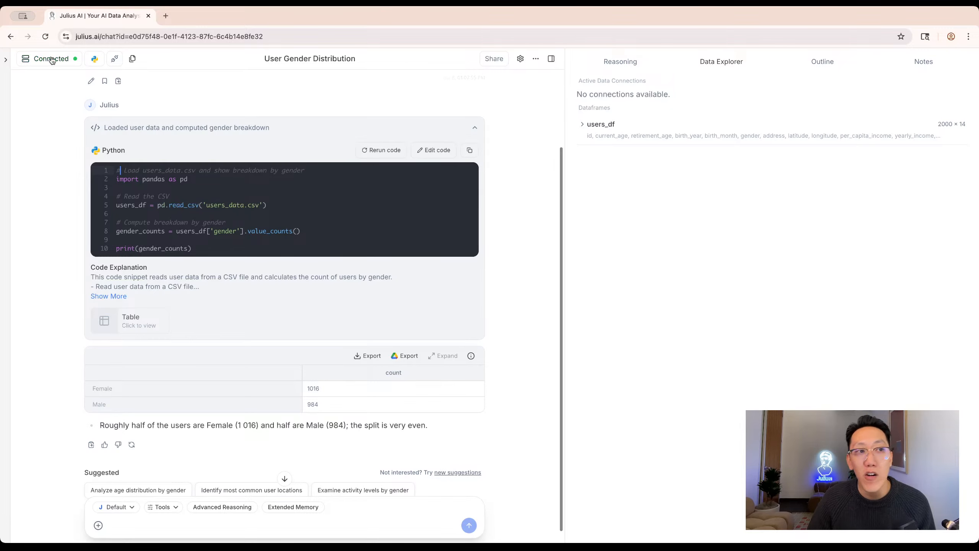
# - Ask the chat to show the breakdown of ages and years of birth in a chart
pyautogui.moveTo(51, 62)
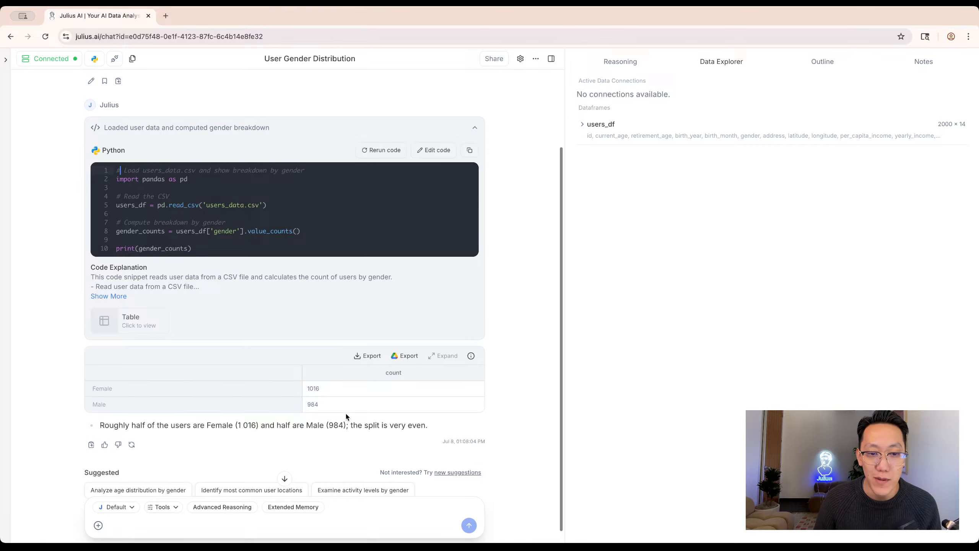
pyautogui.scroll(-1, 345, 416)
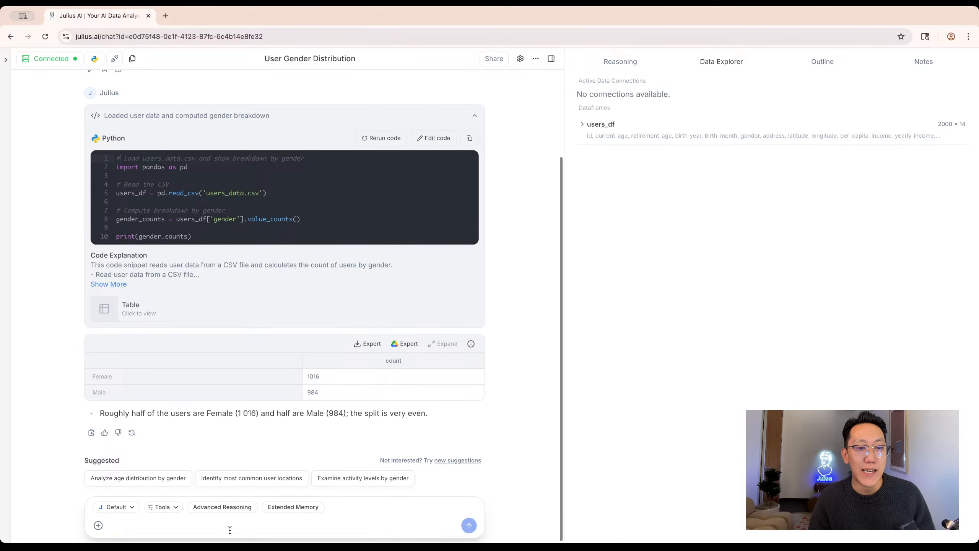
pyautogui.write('Show me the ')
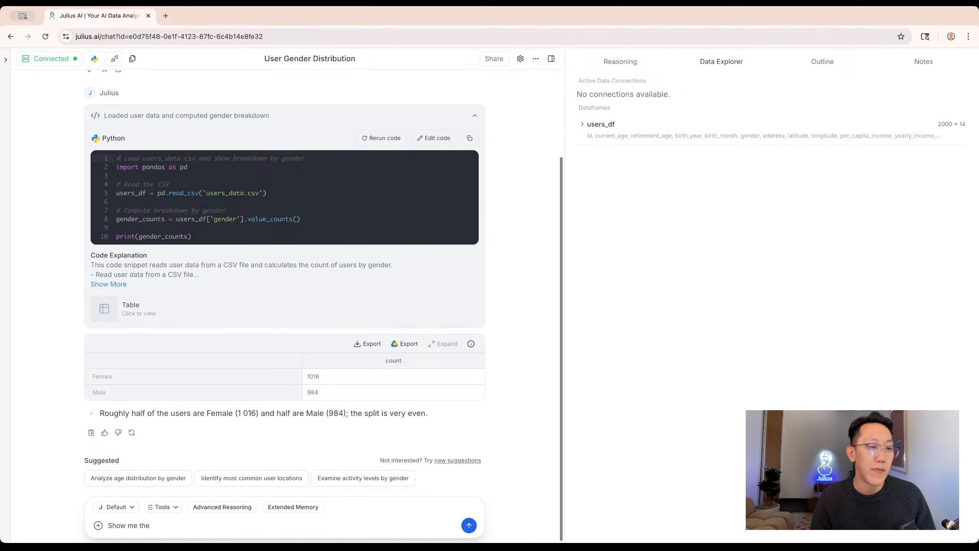
pyautogui.write('breakdown of age')
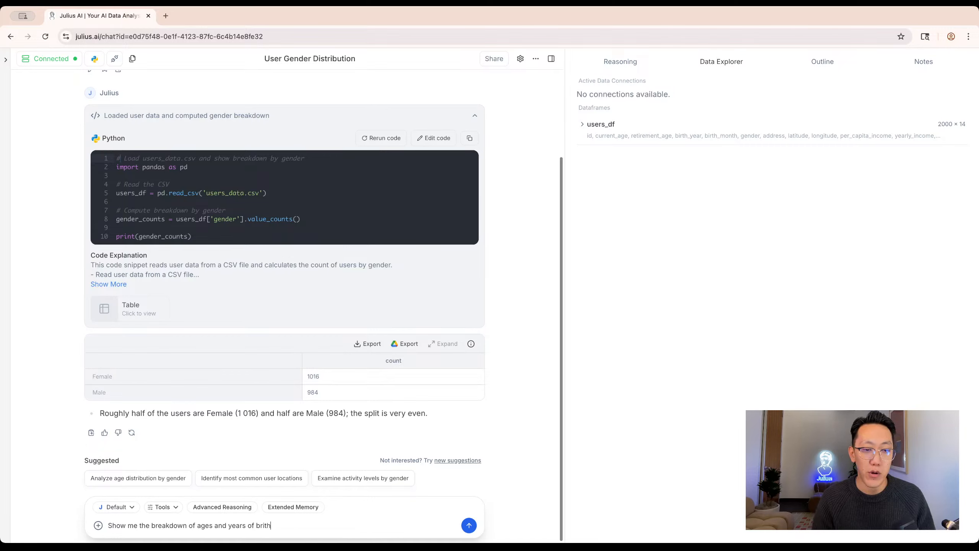
pyautogui.write('s and years of birth in a chart')
pyautogui.press('Return')
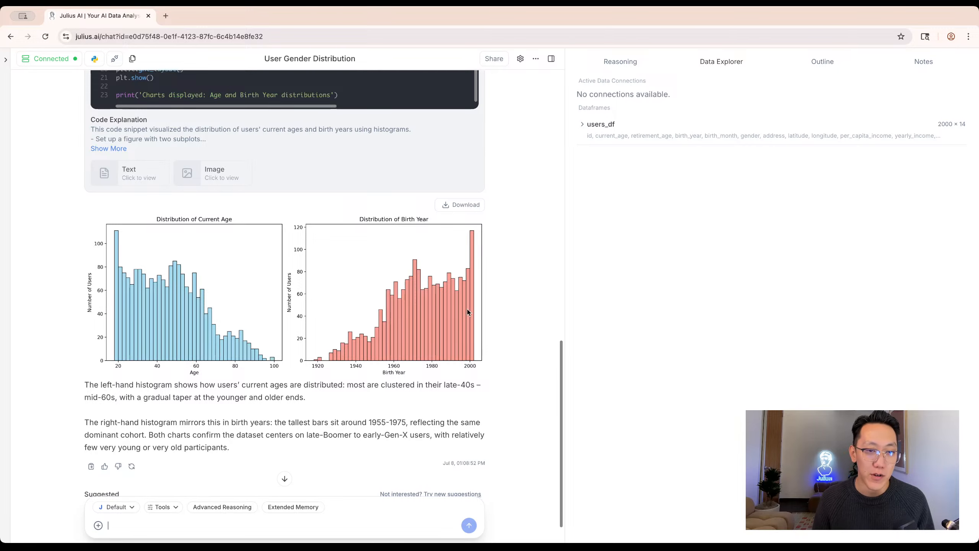
# - Review the age and birth year histograms together with the written interpretation below them
pyautogui.scroll(-2, 435, 328)
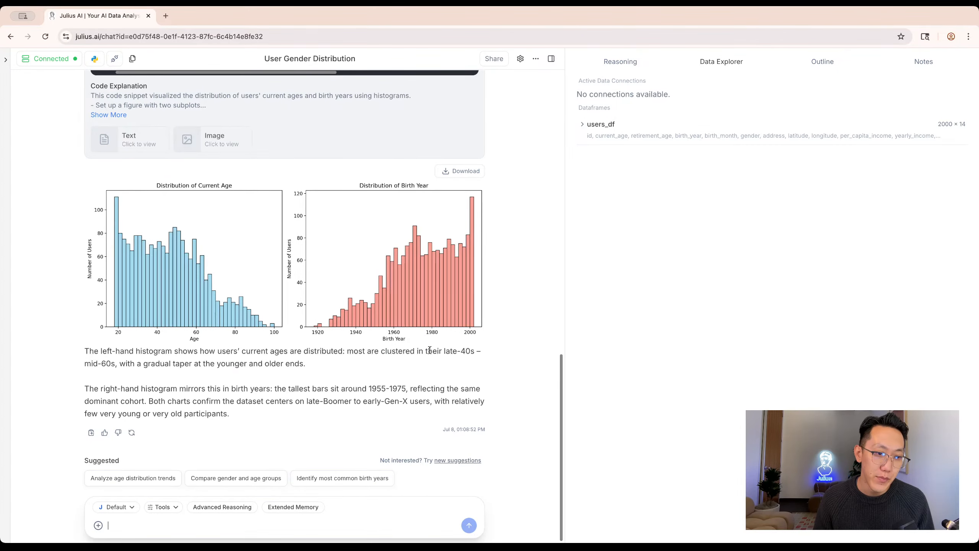
pyautogui.moveTo(80, 352)
pyautogui.mouseDown()
pyautogui.moveTo(116, 351)
pyautogui.moveTo(252, 392)
pyautogui.moveTo(157, 384)
pyautogui.moveTo(71, 350)
pyautogui.moveTo(81, 350)
pyautogui.mouseUp()
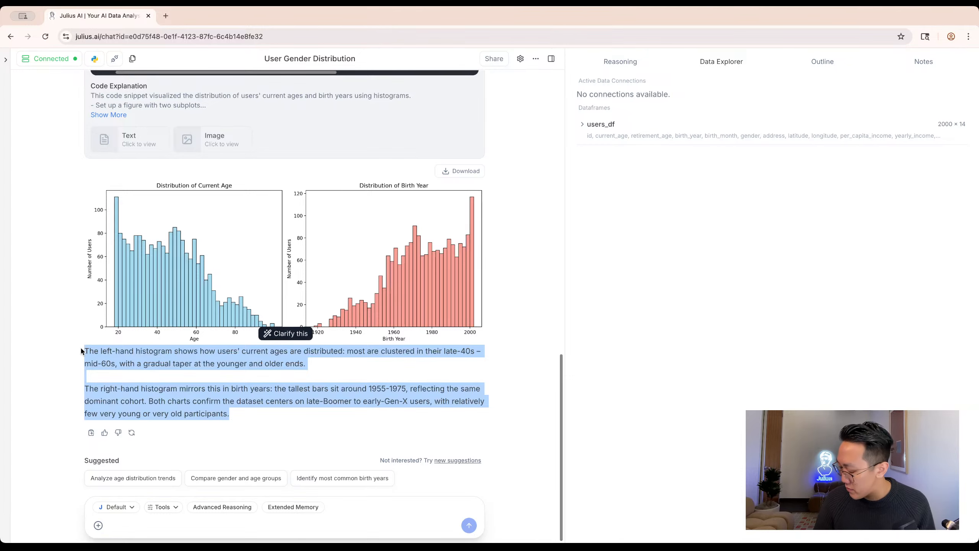
pyautogui.click(88, 355)
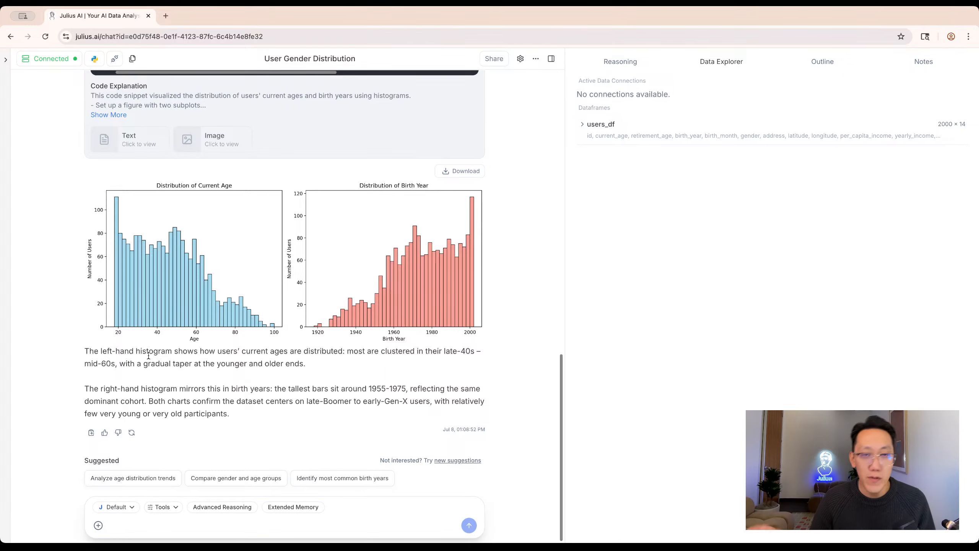
pyautogui.scroll(6, 332, 290)
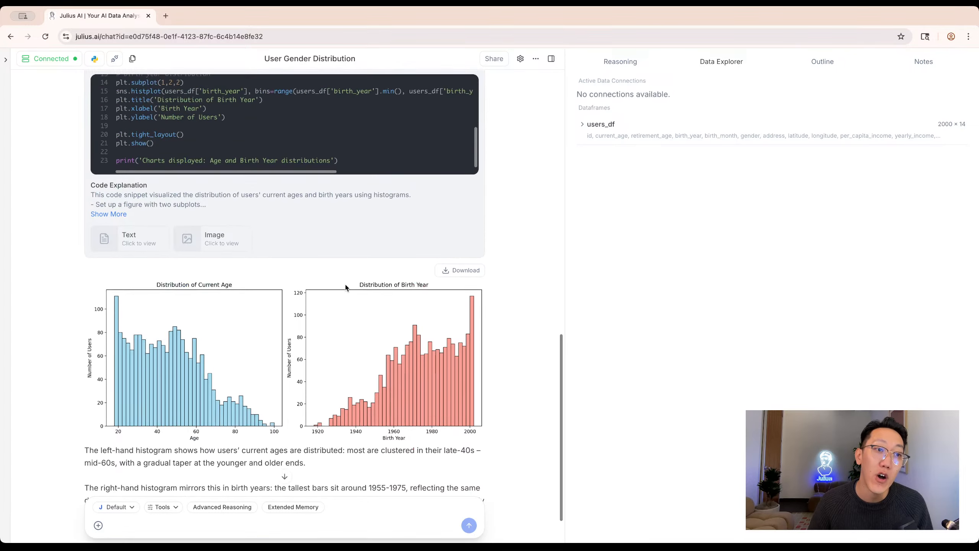
pyautogui.scroll(-6, 268, 215)
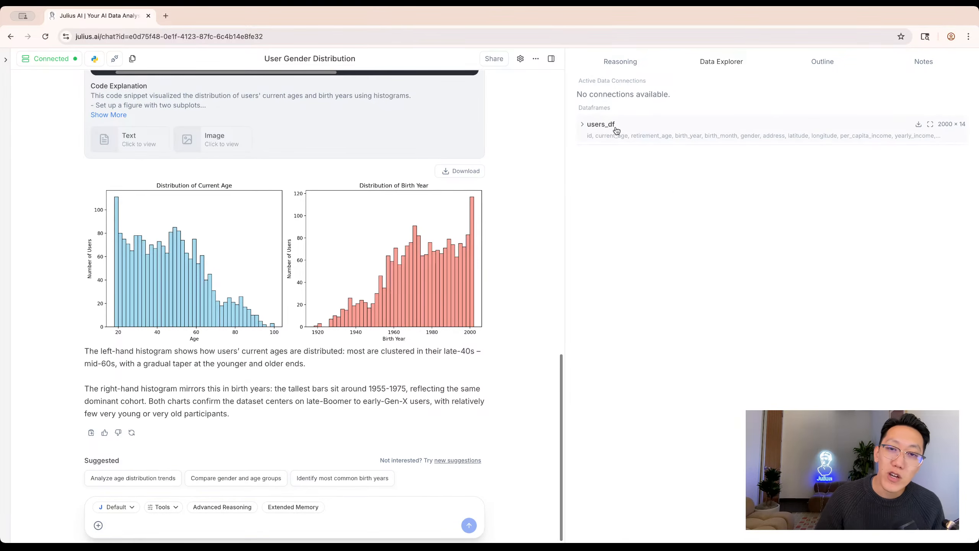
# - Expand the users_df dataframe and look through its rows and columns
pyautogui.click(582, 127)
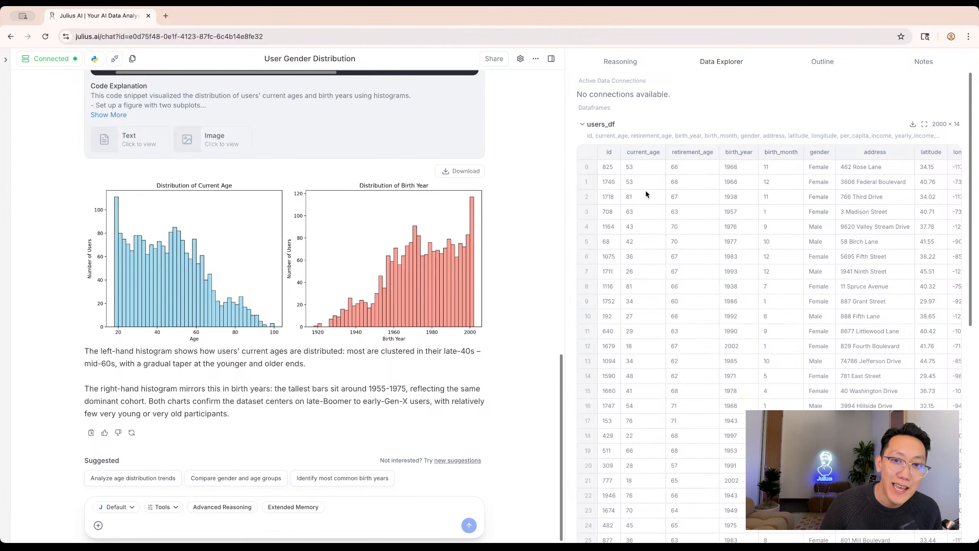
pyautogui.scroll(-10, 645, 190)
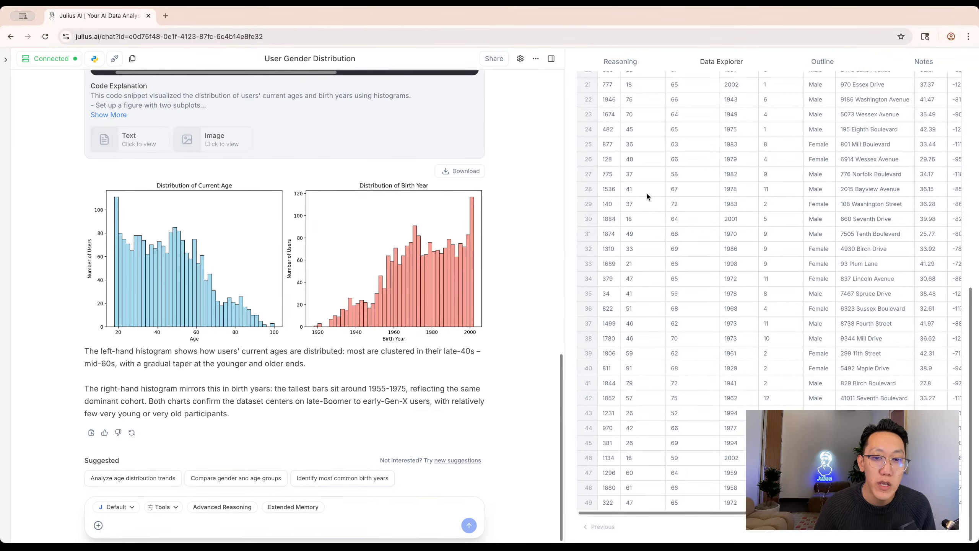
pyautogui.scroll(10, 647, 193)
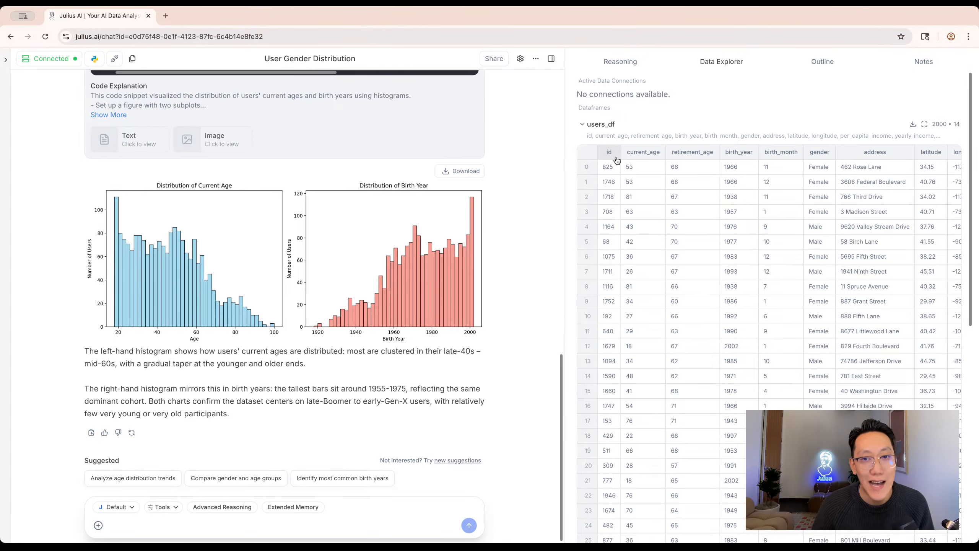
pyautogui.hscroll(5, 632, 159)
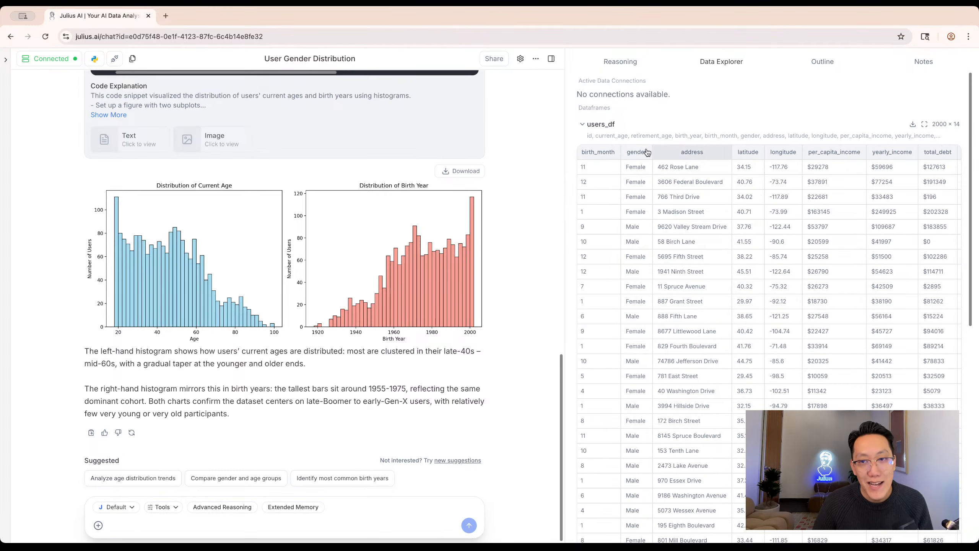
pyautogui.hscroll(8, 810, 159)
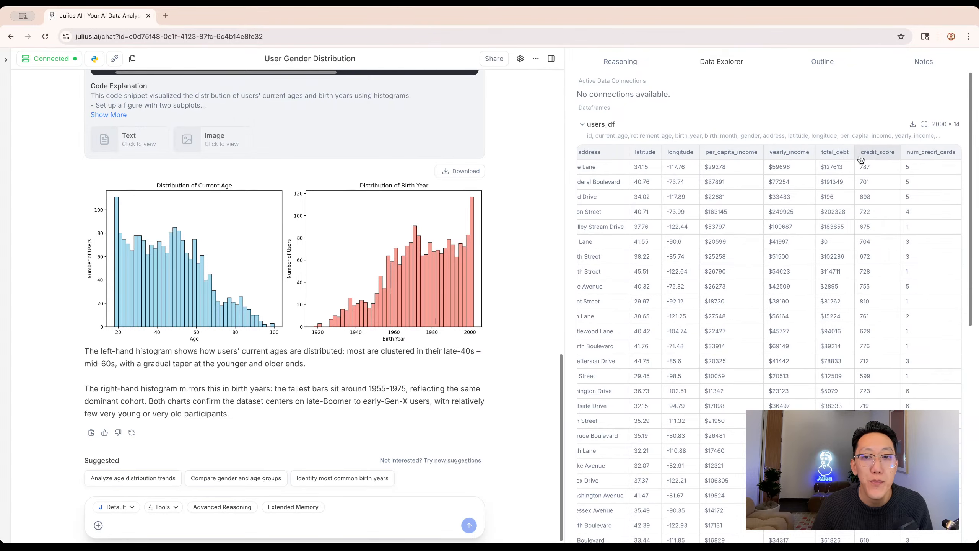
pyautogui.hscroll(-12, 855, 160)
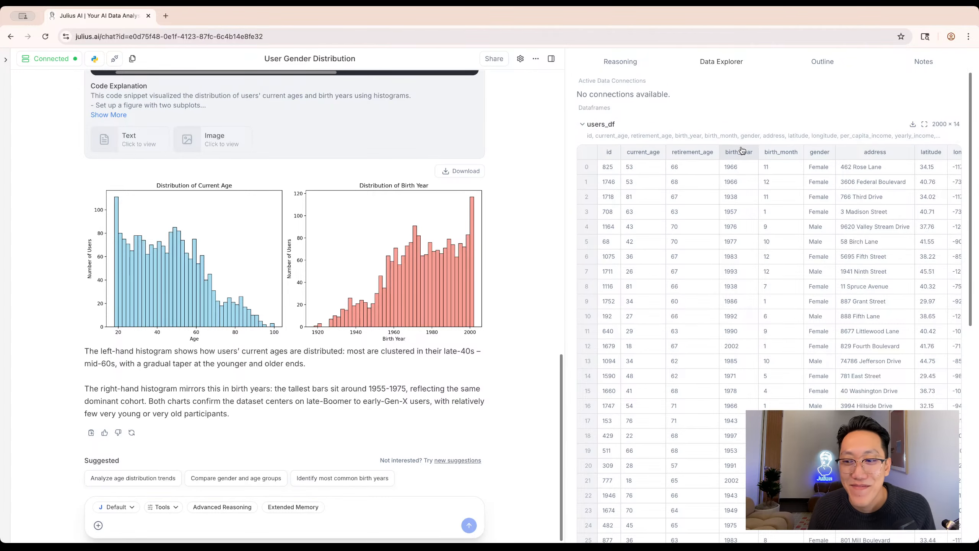
# - Look over the available chart themes for the chat and open the theme settings
pyautogui.scroll(-4, 743, 154)
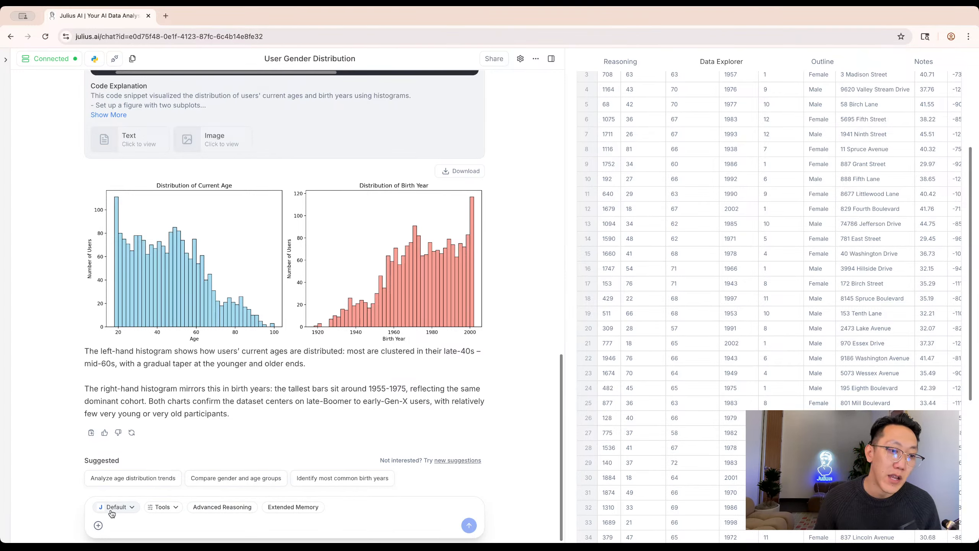
pyautogui.click(151, 510)
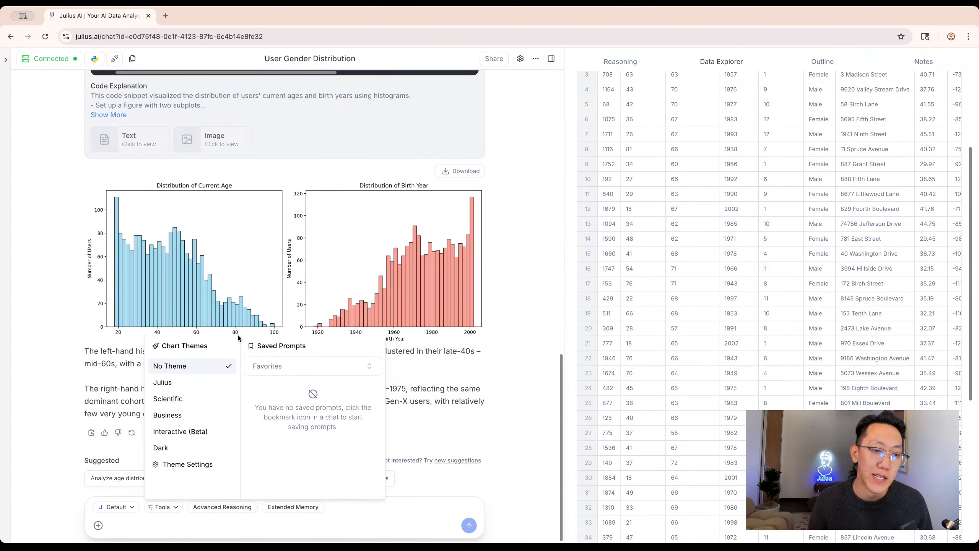
pyautogui.moveTo(198, 421)
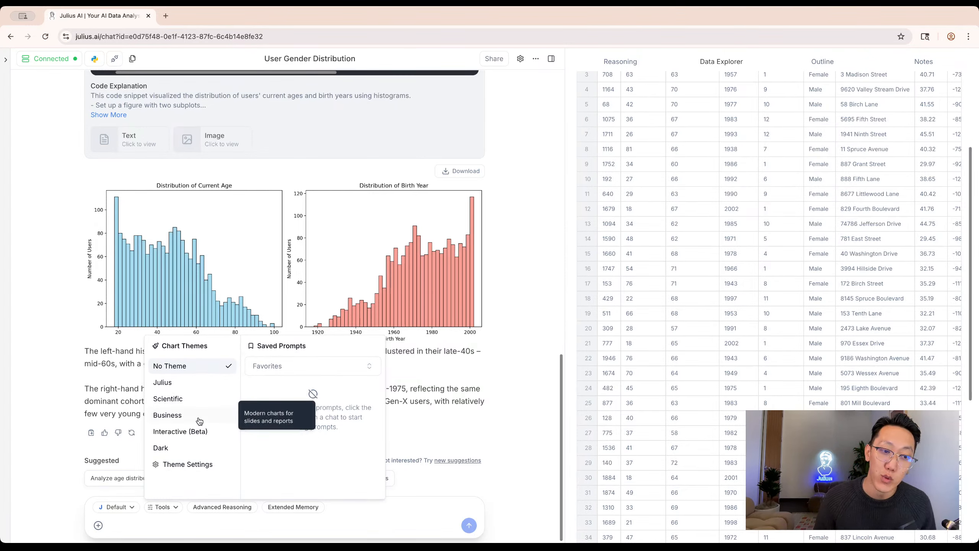
pyautogui.click(188, 464)
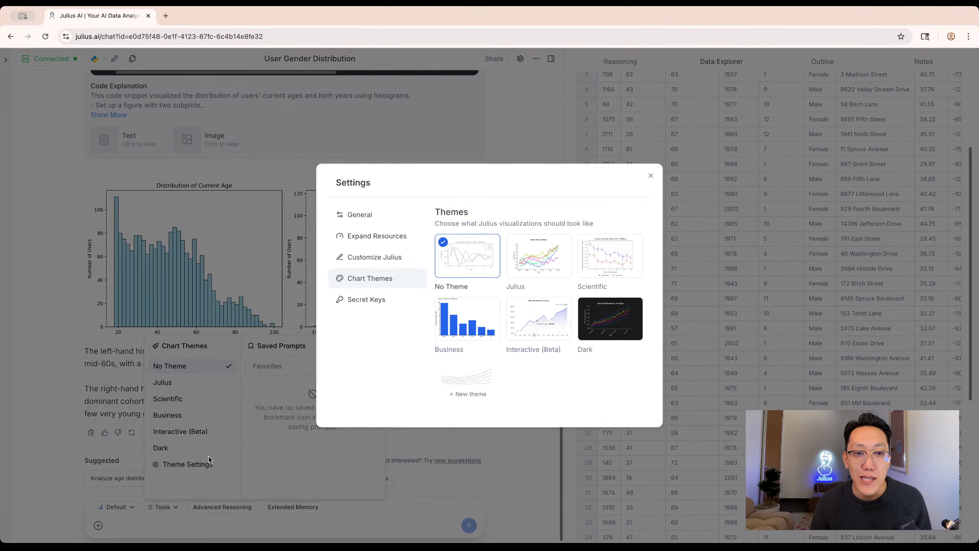
# - Draft a new chart theme with the suggested line weights, point markers, legend text and watermark instructions, and discard it
pyautogui.click(473, 378)
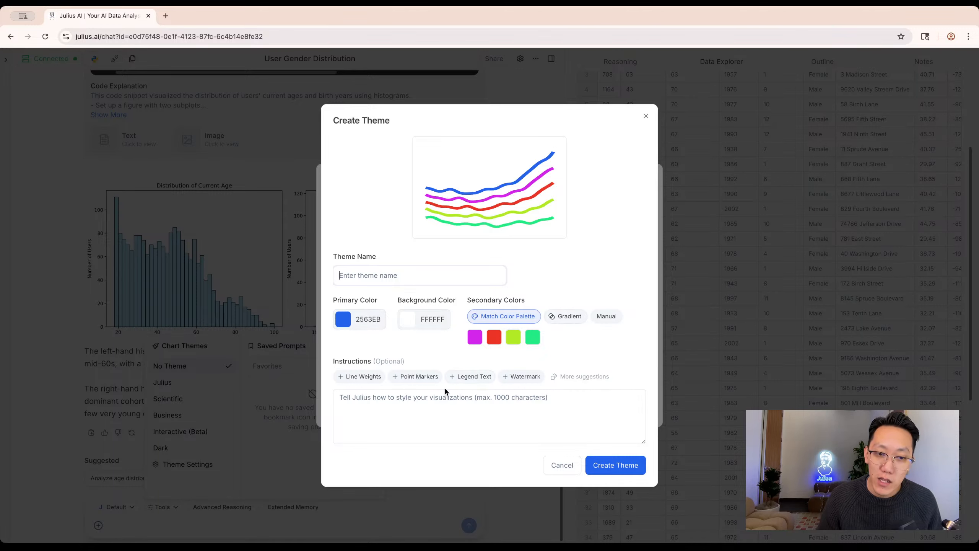
pyautogui.click(359, 377)
pyautogui.click(375, 377)
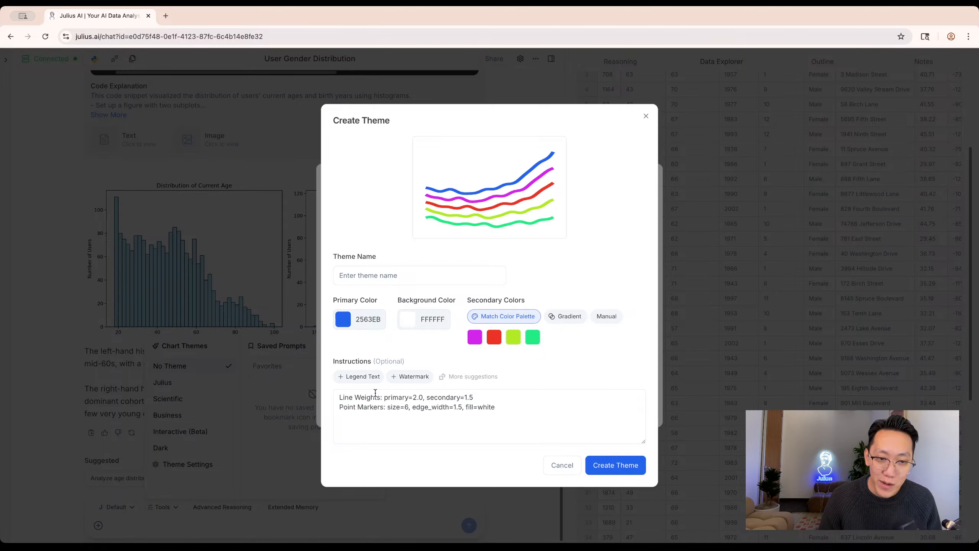
pyautogui.click(365, 380)
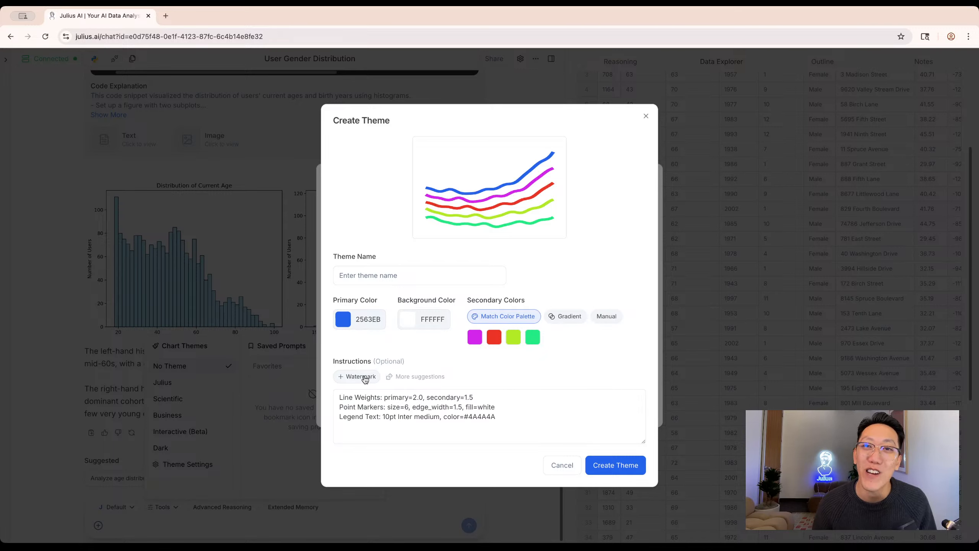
pyautogui.click(363, 379)
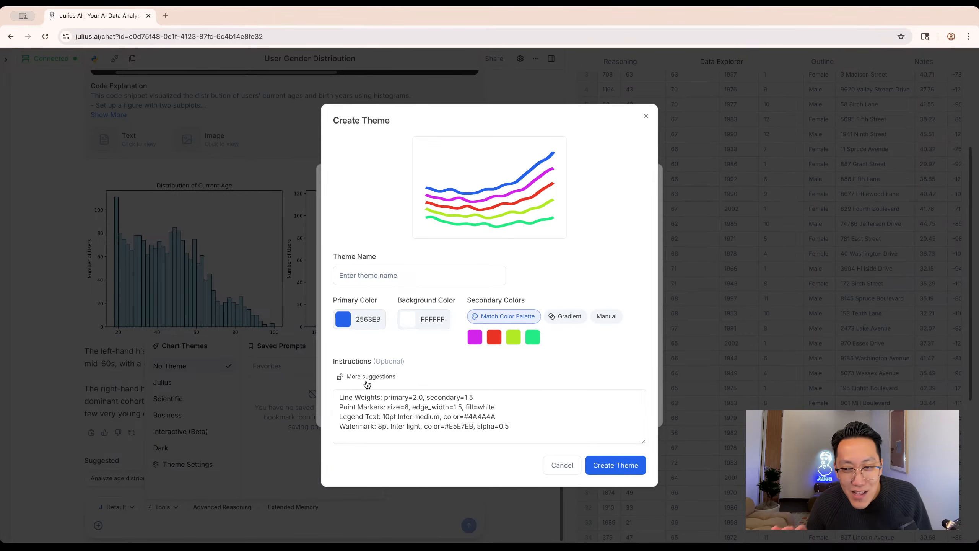
pyautogui.click(562, 465)
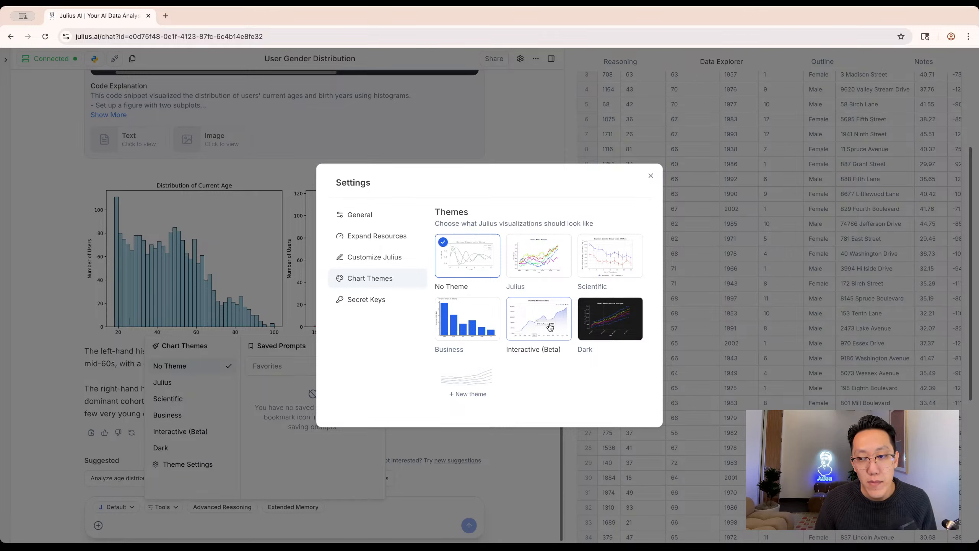
# - Try the Dark appearance in the general settings and restore Light
pyautogui.click(372, 217)
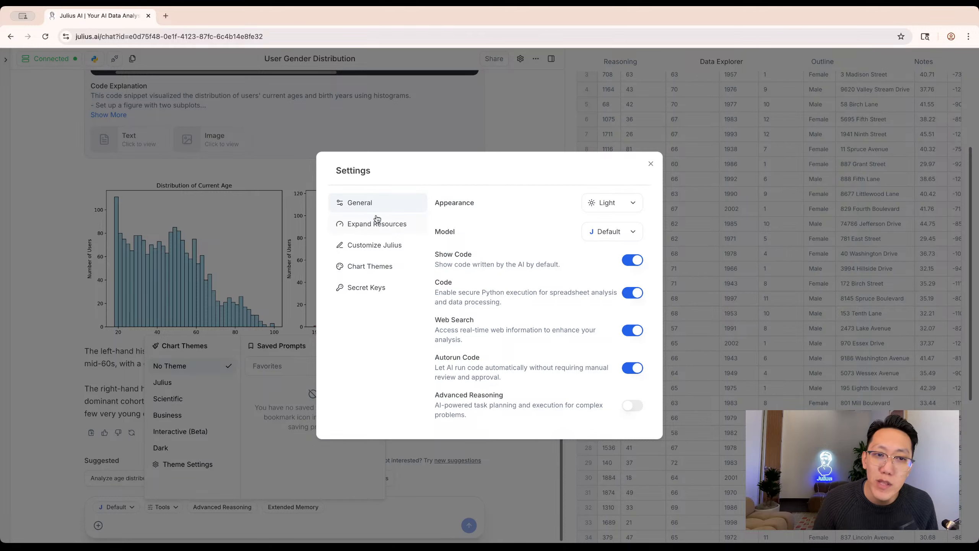
pyautogui.click(620, 204)
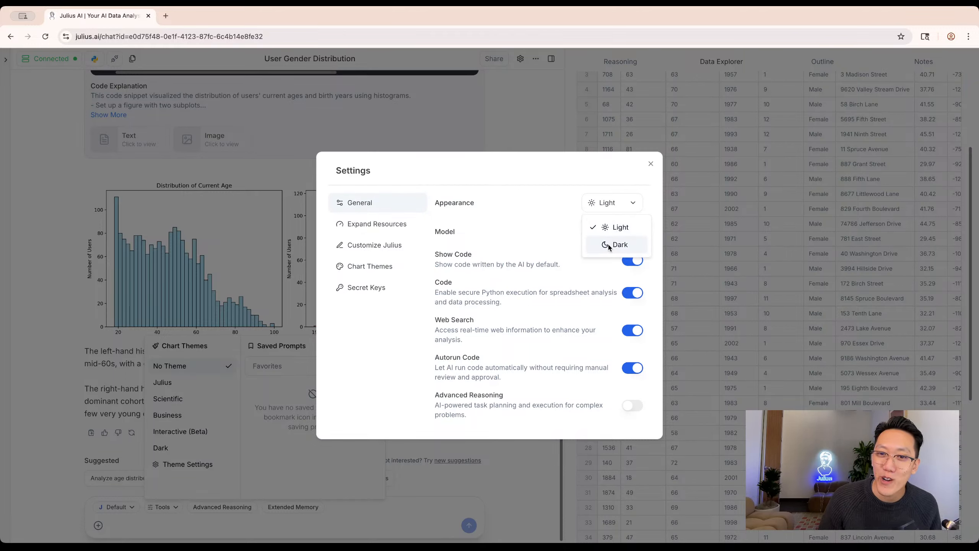
pyautogui.click(577, 243)
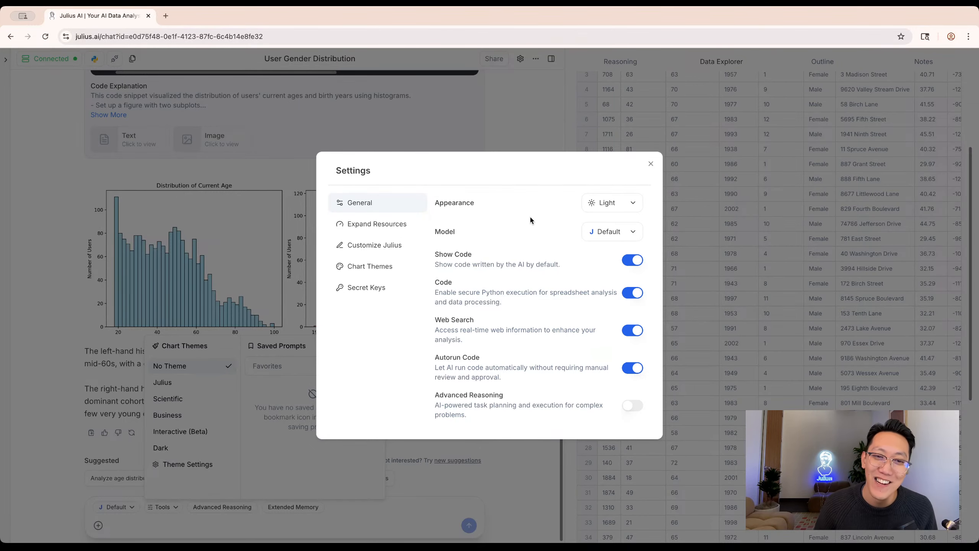
pyautogui.click(613, 204)
pyautogui.click(606, 243)
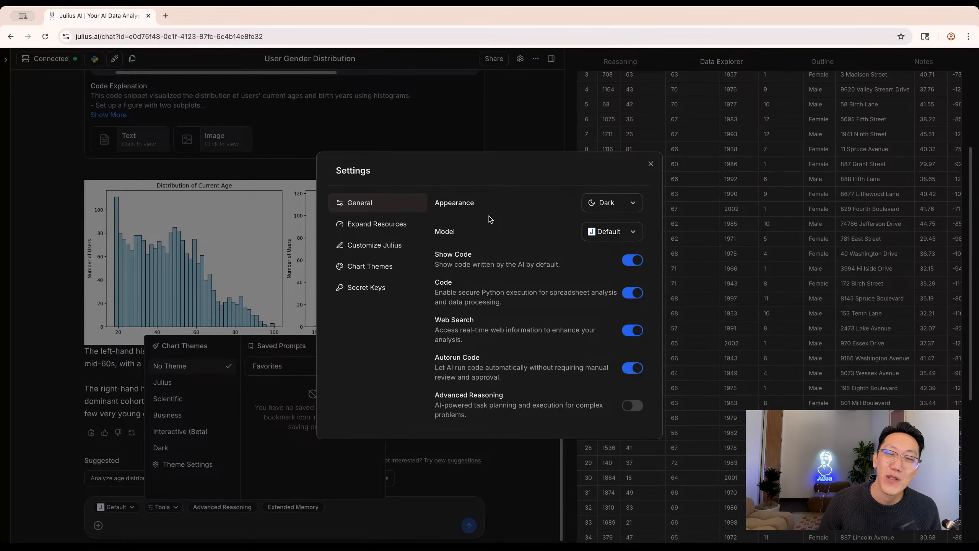
pyautogui.click(605, 208)
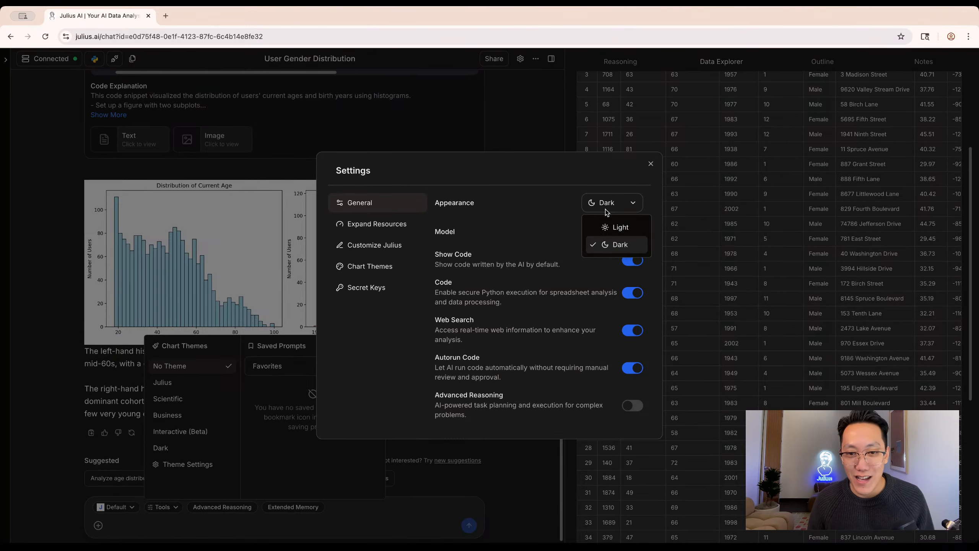
pyautogui.click(610, 231)
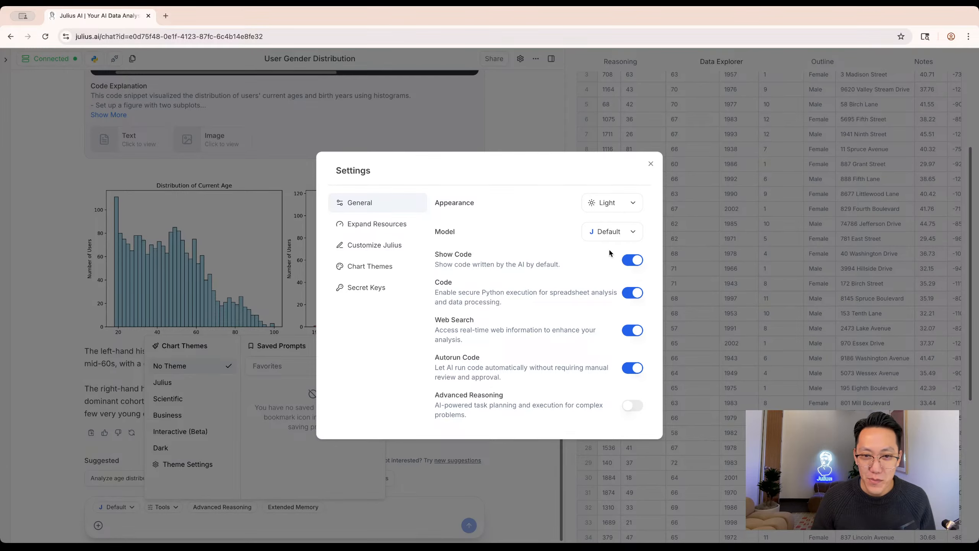
# - Look through the full list of selectable AI models in the general settings without changing the selection
pyautogui.click(609, 233)
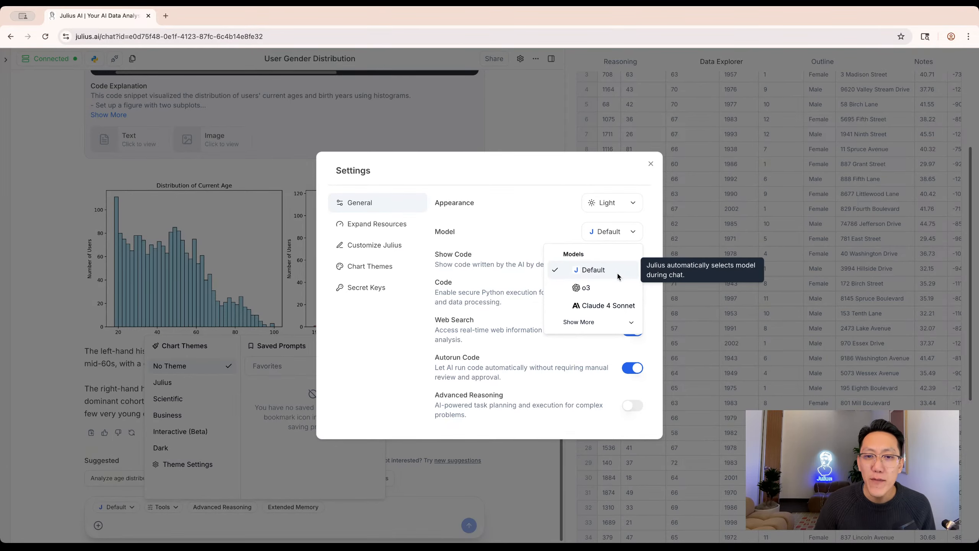
pyautogui.click(609, 321)
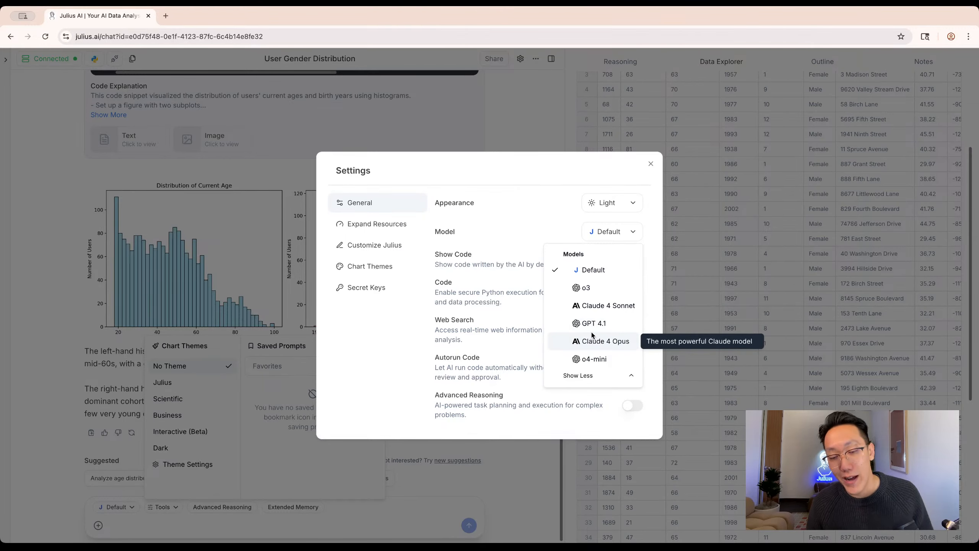
pyautogui.click(568, 179)
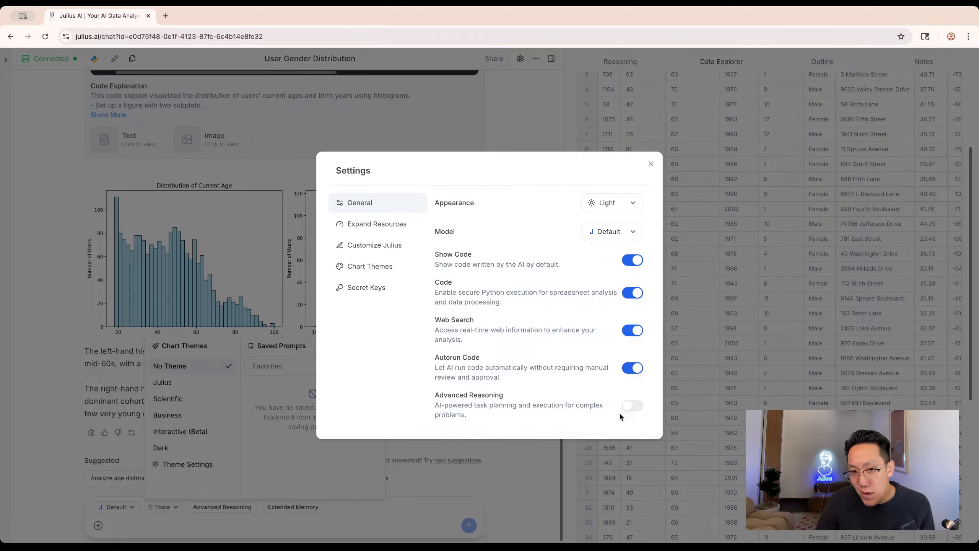
# - Turn the Show Code and Code settings off and on again, and close the settings
pyautogui.click(633, 260)
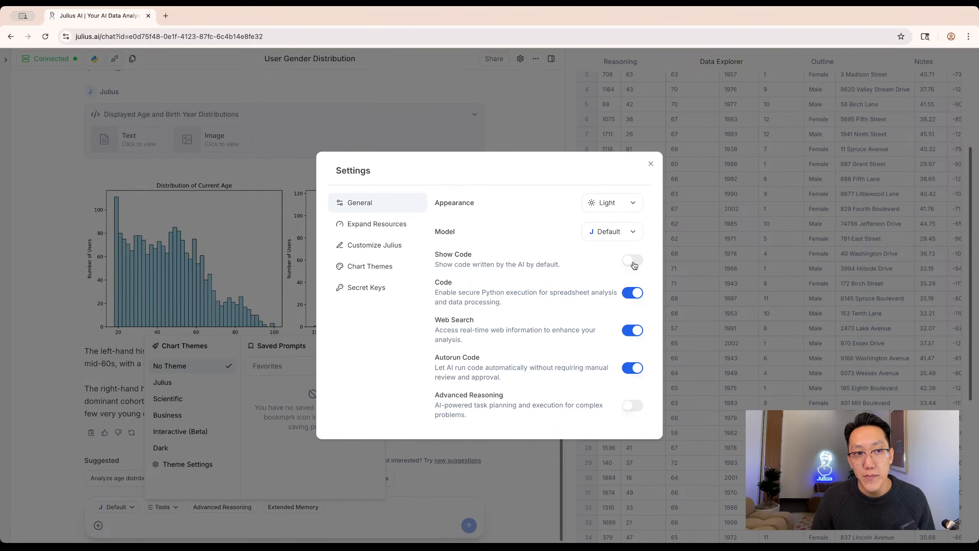
pyautogui.click(634, 261)
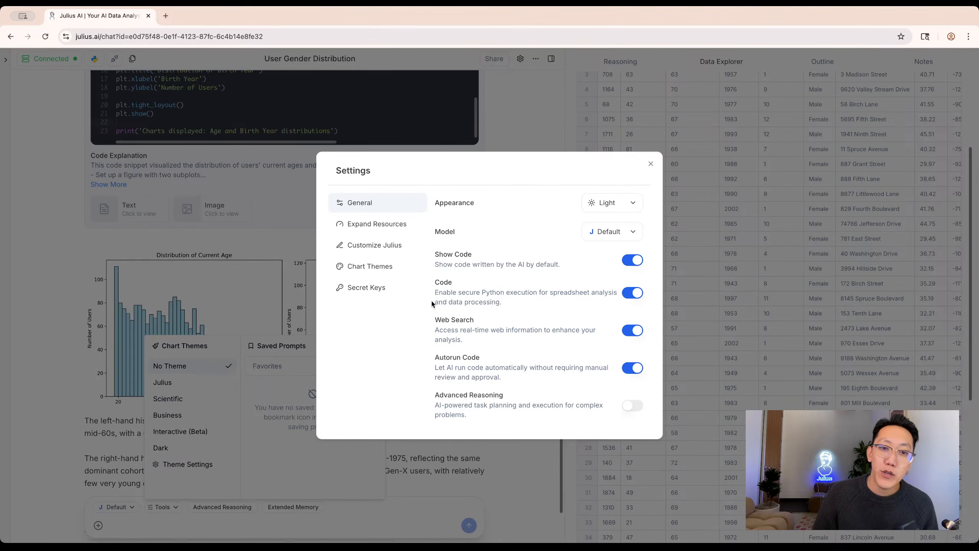
pyautogui.doubleClick(438, 292)
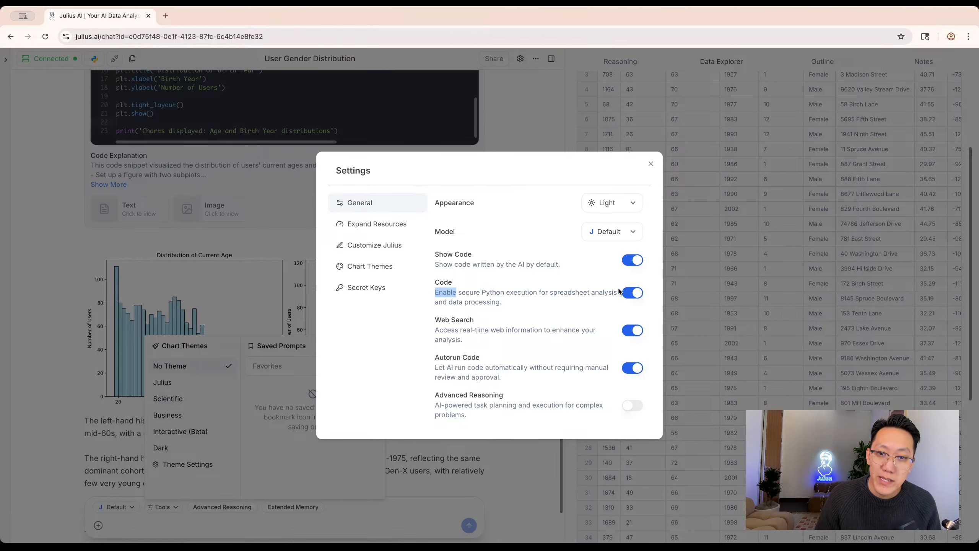
pyautogui.click(633, 293)
pyautogui.click(634, 294)
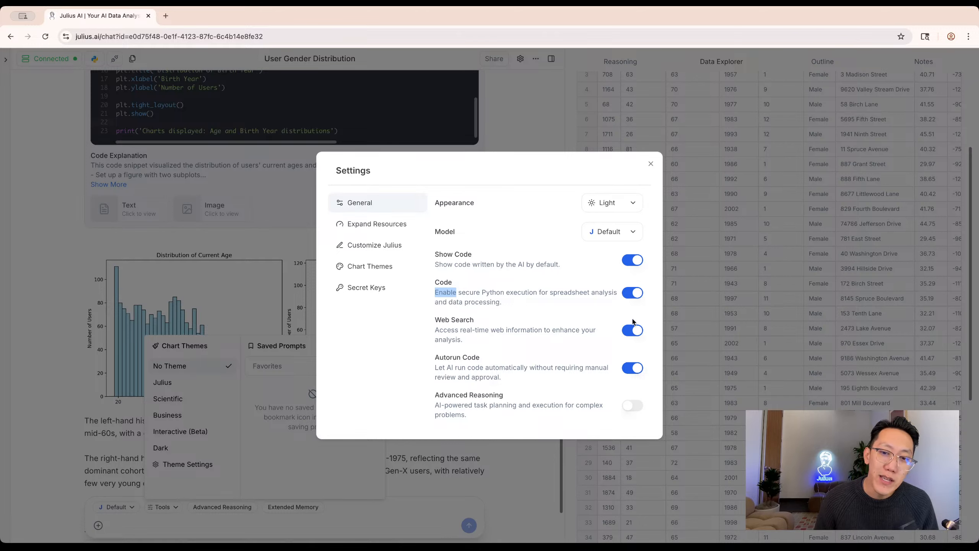
pyautogui.click(516, 337)
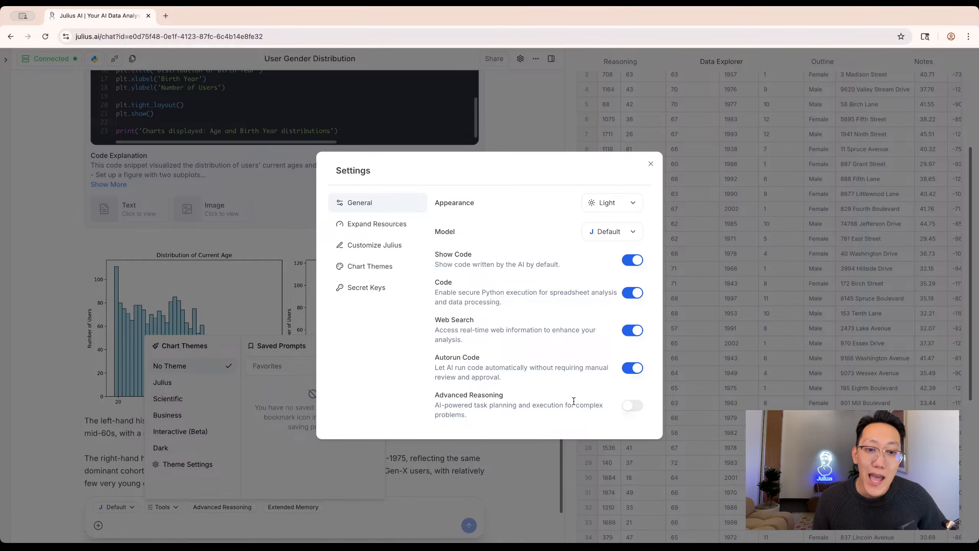
pyautogui.click(544, 474)
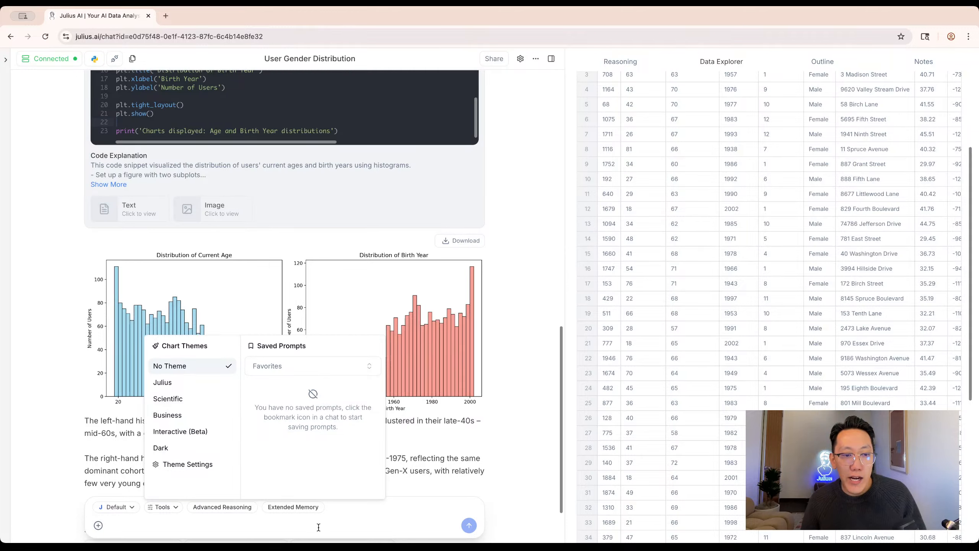
# - Begin a chat prompt with "Make a histogram showing debt by", consulting the columns of the users_df dataframe
pyautogui.click(306, 527)
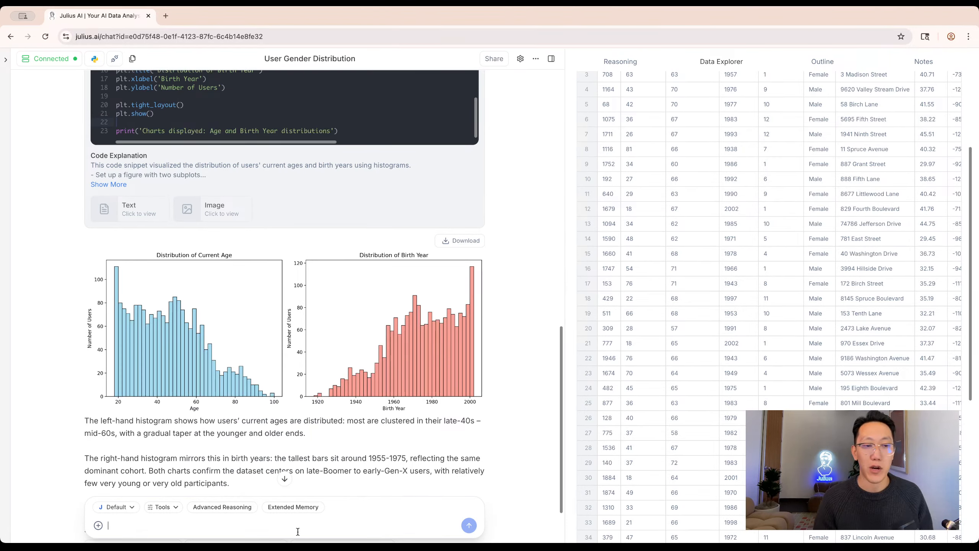
pyautogui.write('Ma')
pyautogui.press('BackSpace')
pyautogui.press('BackSpace')
pyautogui.write('Make')
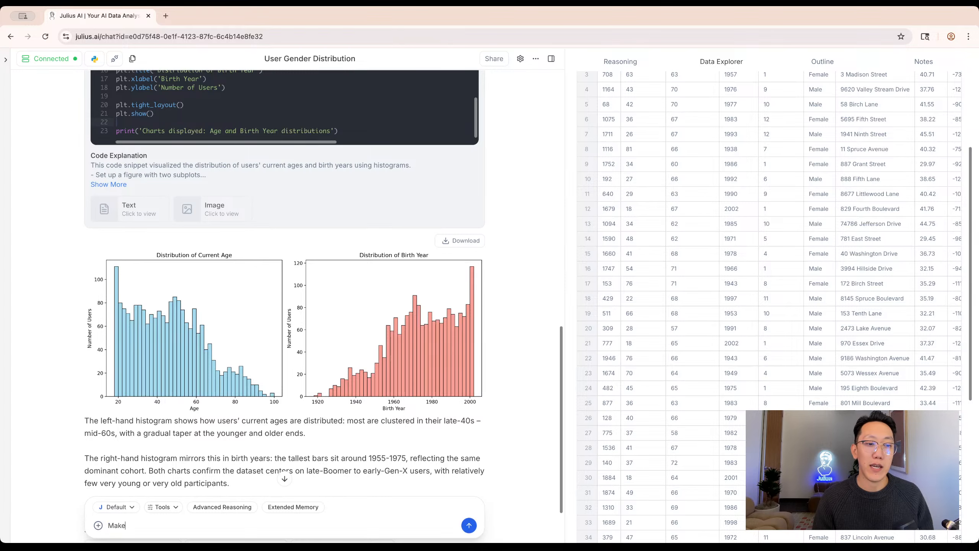
pyautogui.write(' a histogram showing')
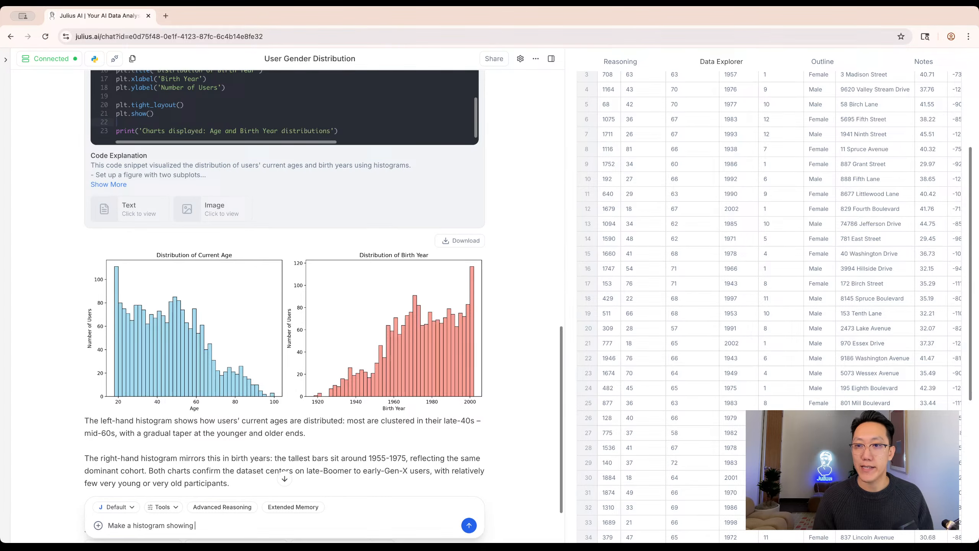
pyautogui.hscroll(3, 848, 239)
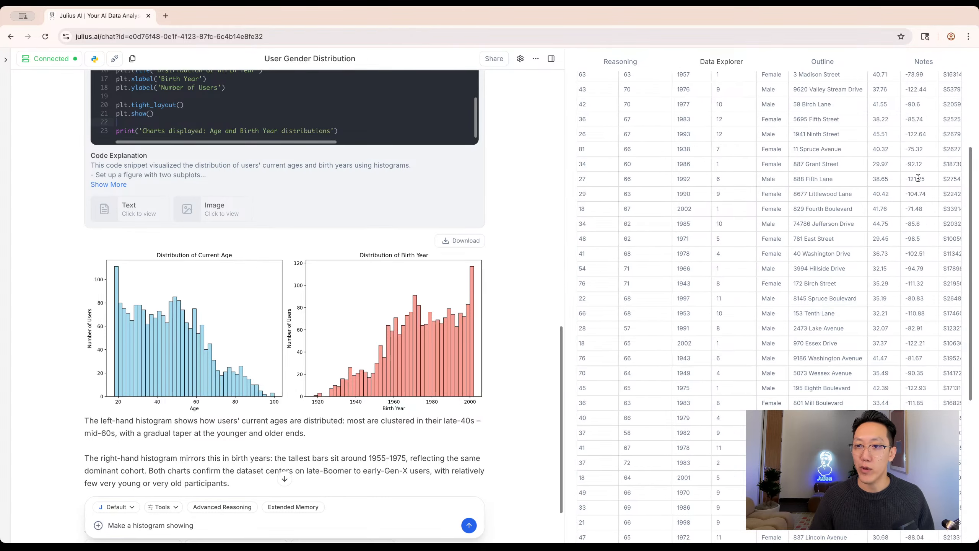
pyautogui.scroll(5, 840, 254)
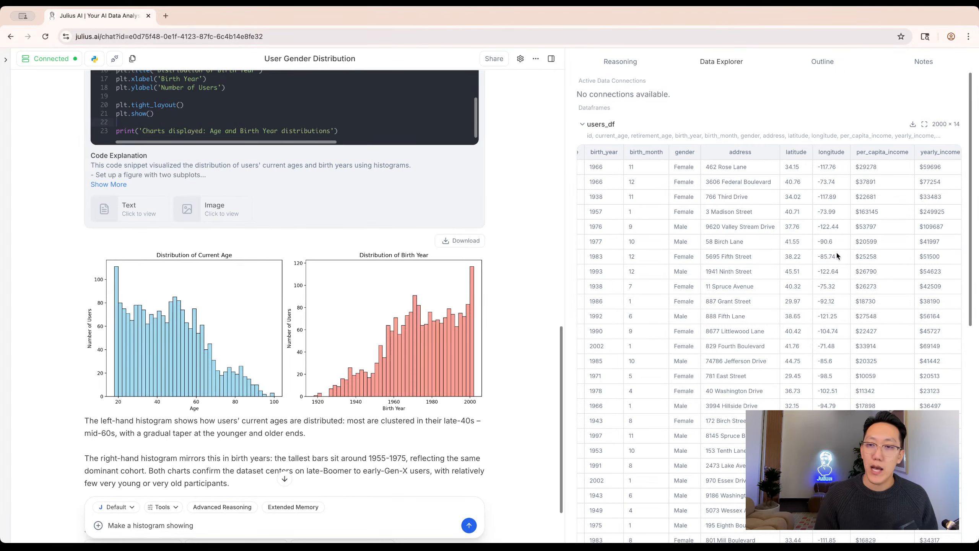
pyautogui.write('debt by')
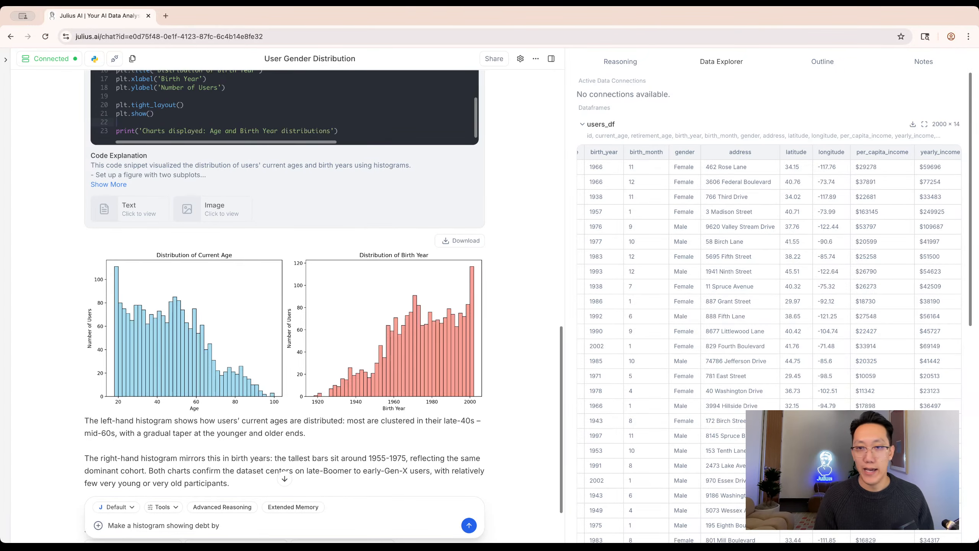
# - Continue the histogram prompt with "birth year over time", correcting the misspelled word
pyautogui.hscroll(-5, 841, 215)
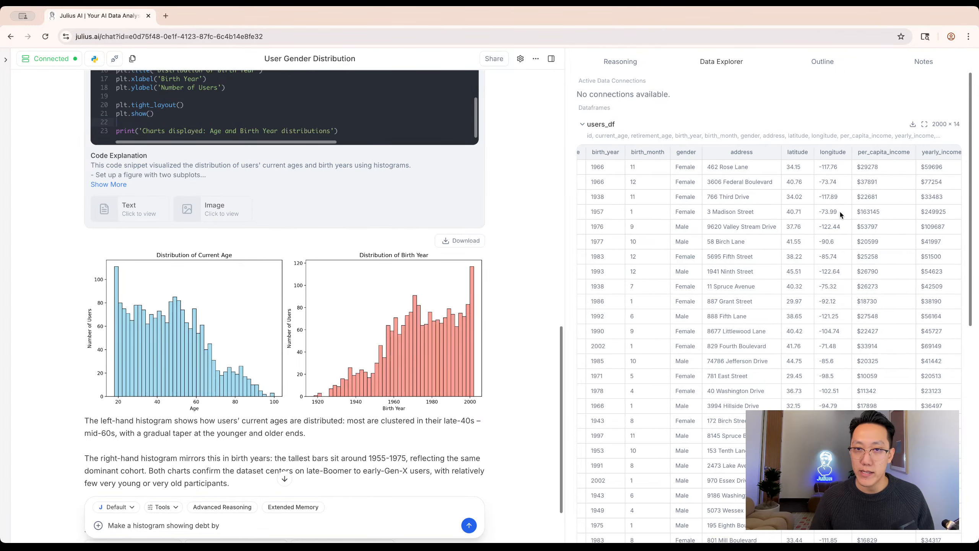
pyautogui.write('bearth yea')
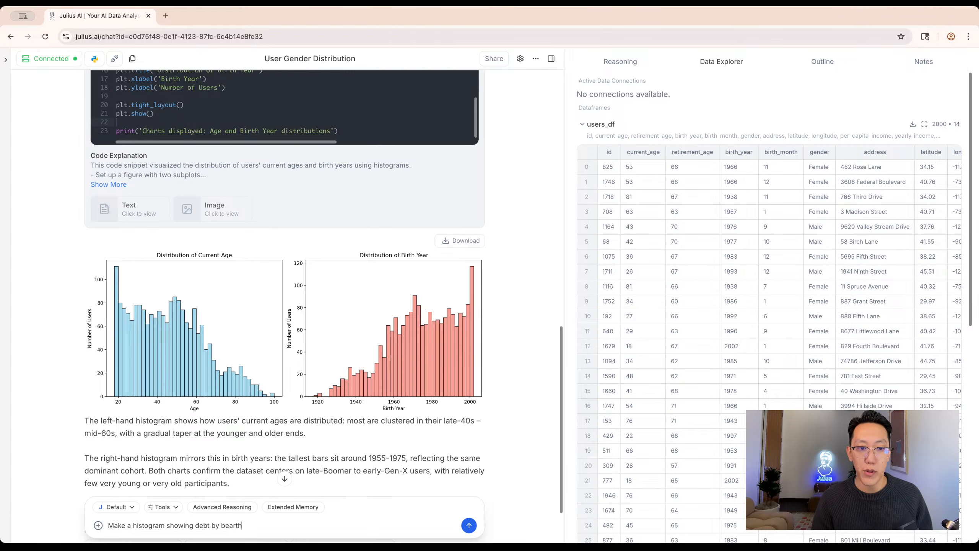
pyautogui.press('BackSpace')
pyautogui.press('BackSpace')
pyautogui.press('BackSpace')
pyautogui.press('BackSpace')
pyautogui.press('BackSpace')
pyautogui.press('BackSpace')
pyautogui.press('BackSpace')
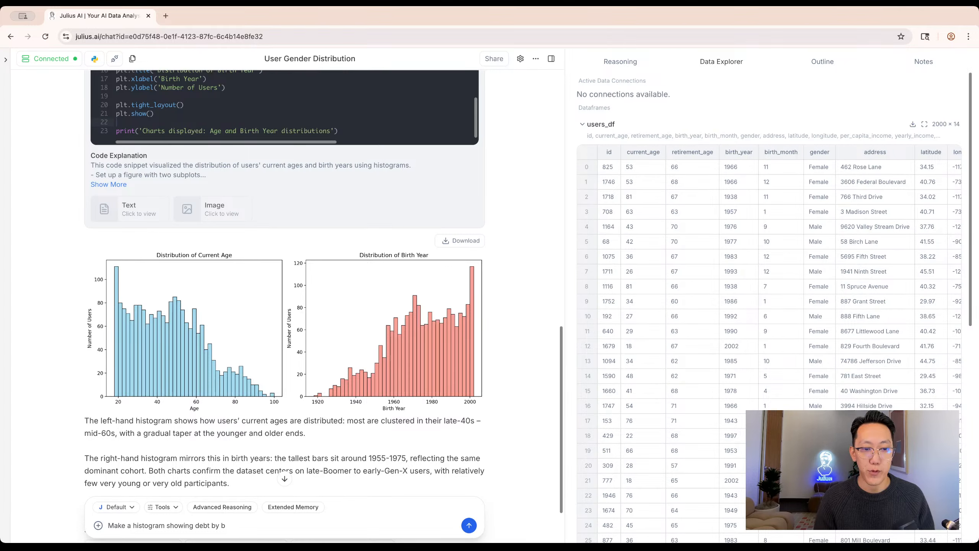
pyautogui.write('irth year over time')
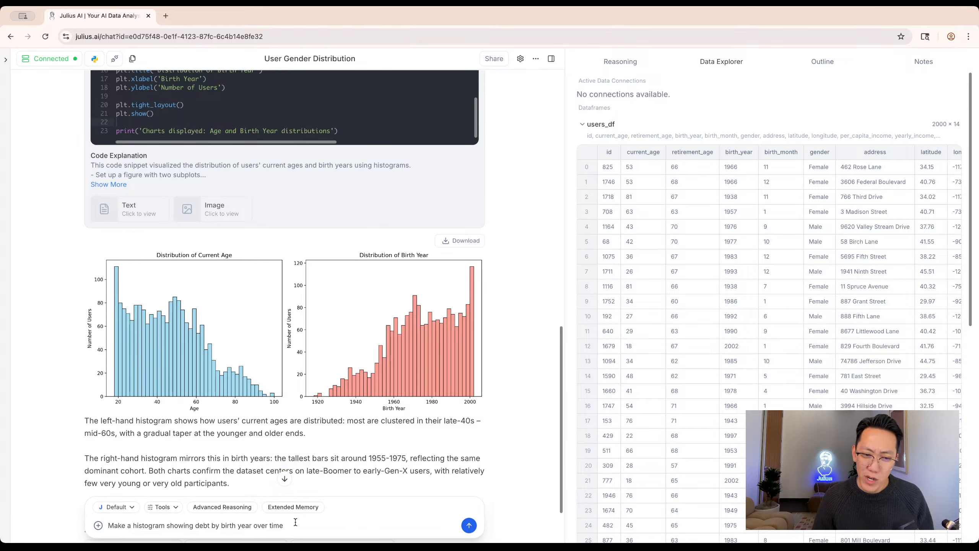
# - Extend the prompt with "and by number of credit cards", consulting the remaining columns of users_df
pyautogui.hscroll(10, 887, 301)
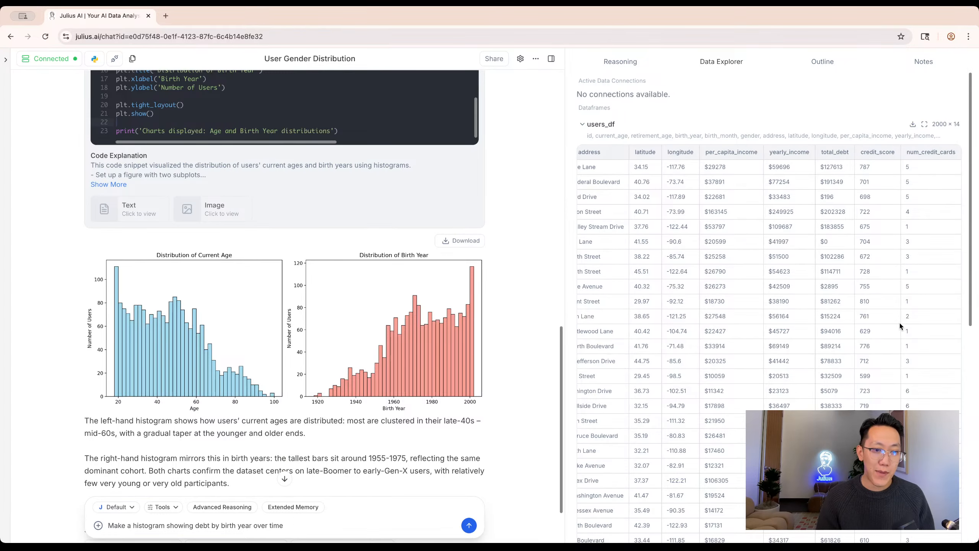
pyautogui.write('and by number of ')
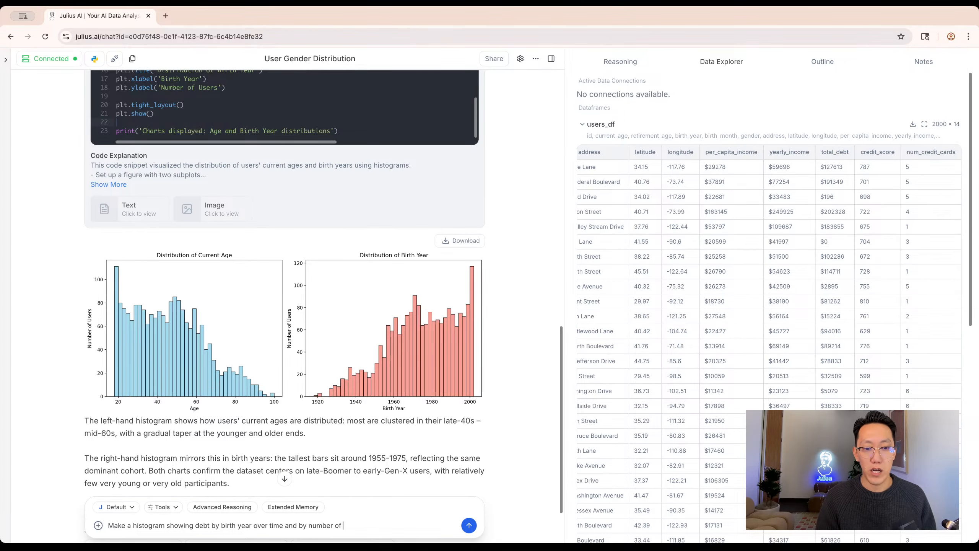
pyautogui.write('credit cards')
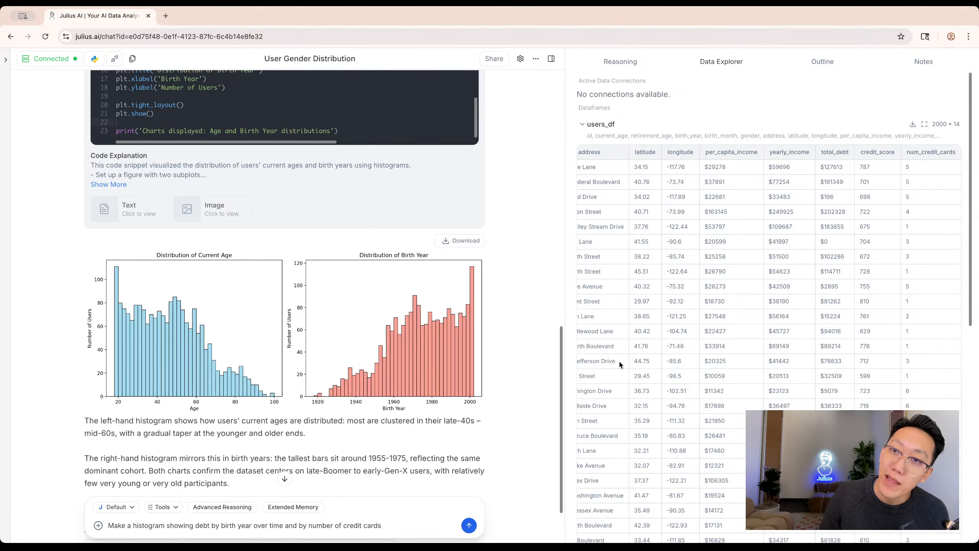
# - Enable Advanced Reasoning, bring up the Reasoning view and submit the histogram prompt
pyautogui.click(229, 513)
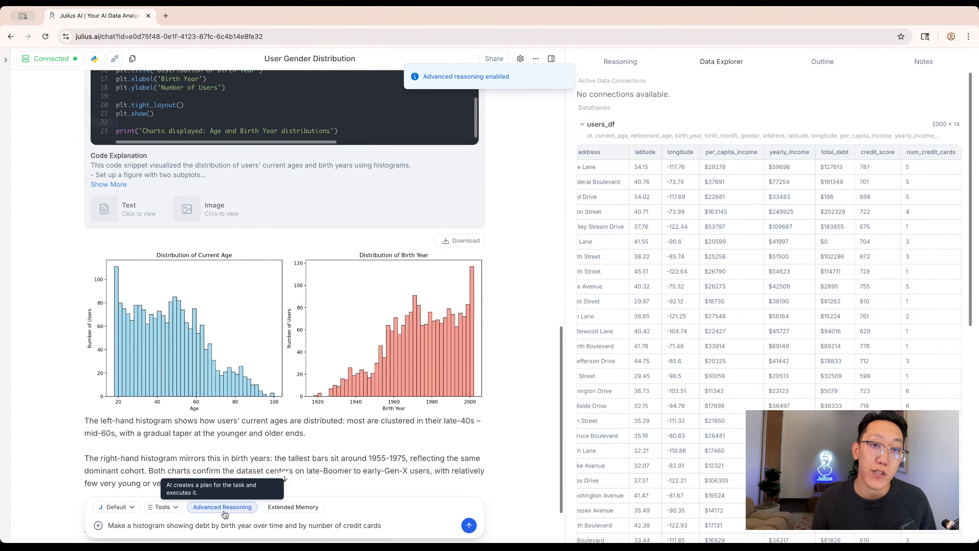
pyautogui.click(629, 65)
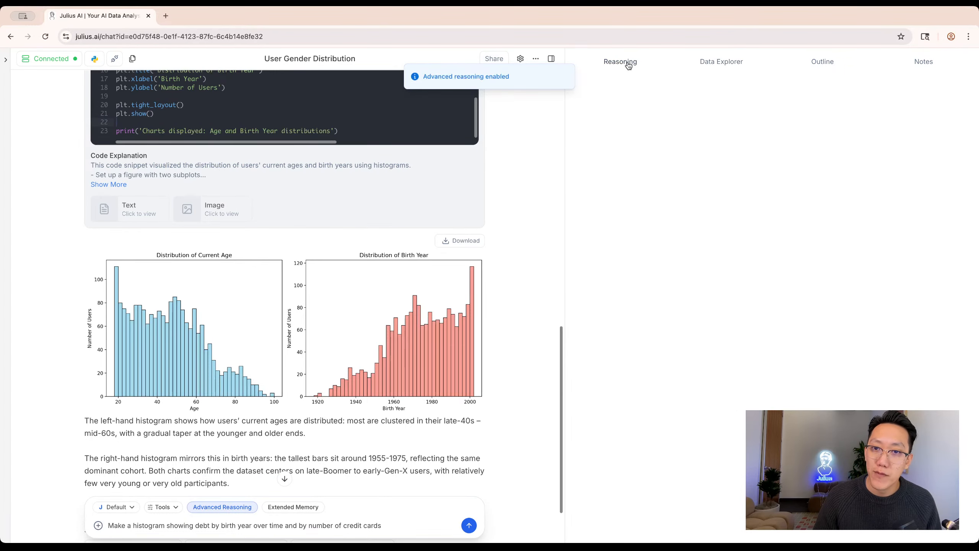
pyautogui.click(469, 526)
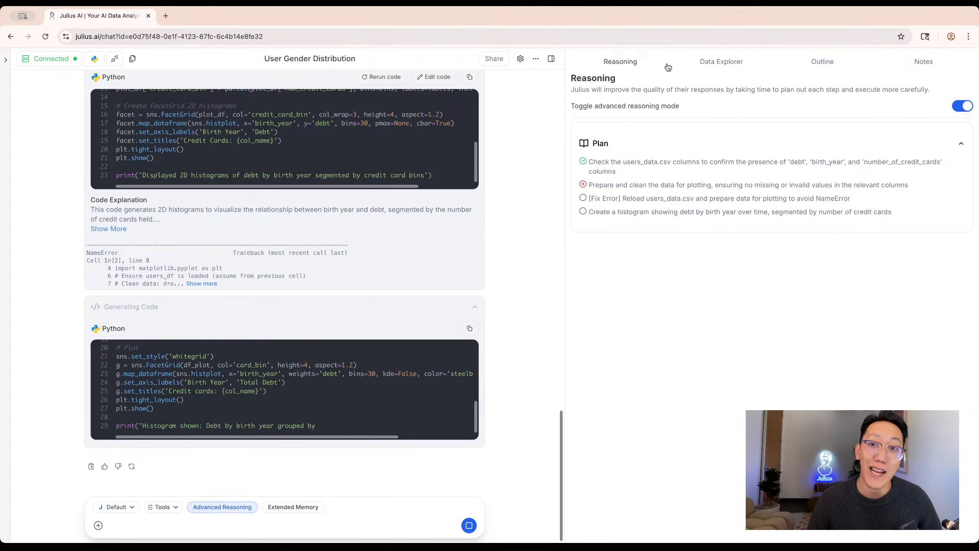
# - Examine the users_df dataframe, the generated Python code and the reasoning plan for the histogram request
pyautogui.click(712, 65)
pyautogui.click(593, 125)
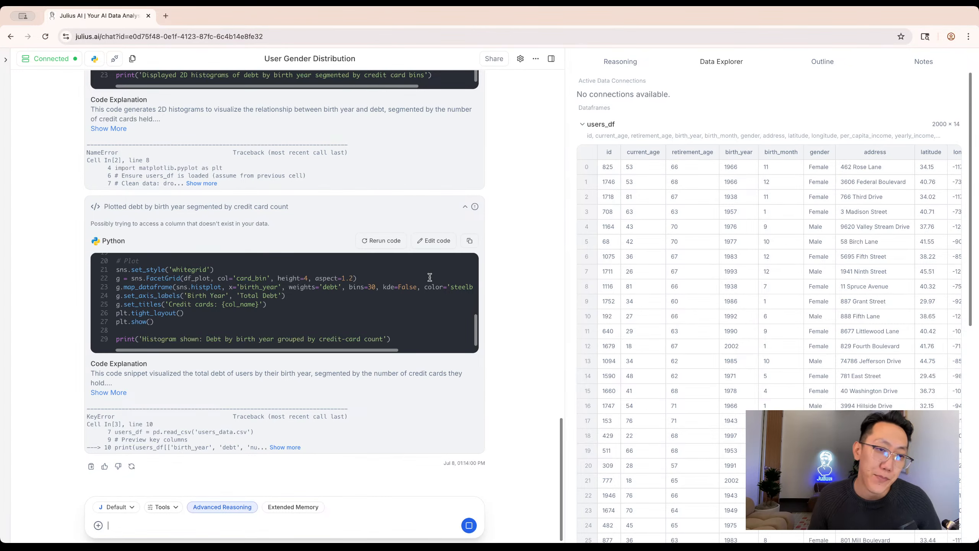
pyautogui.scroll(1, 430, 278)
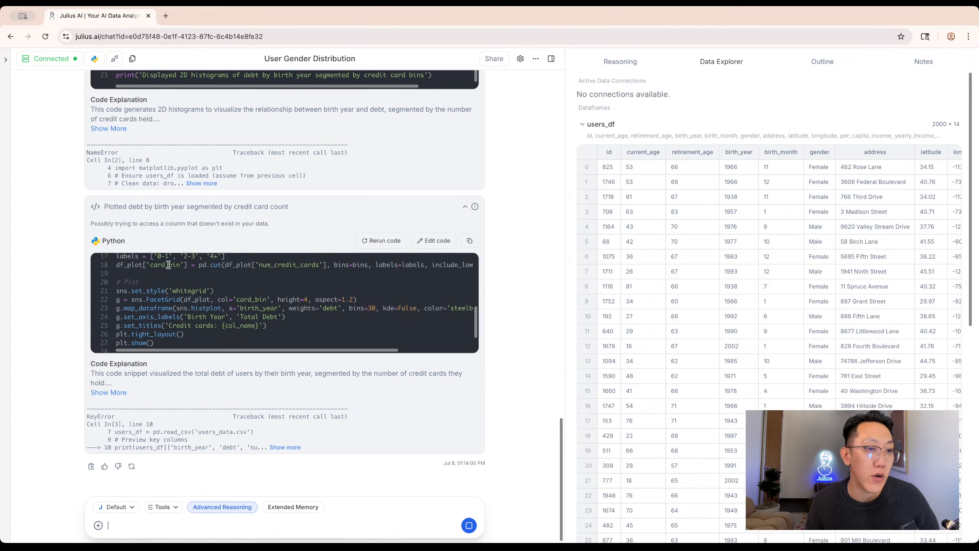
pyautogui.scroll(-1, 171, 270)
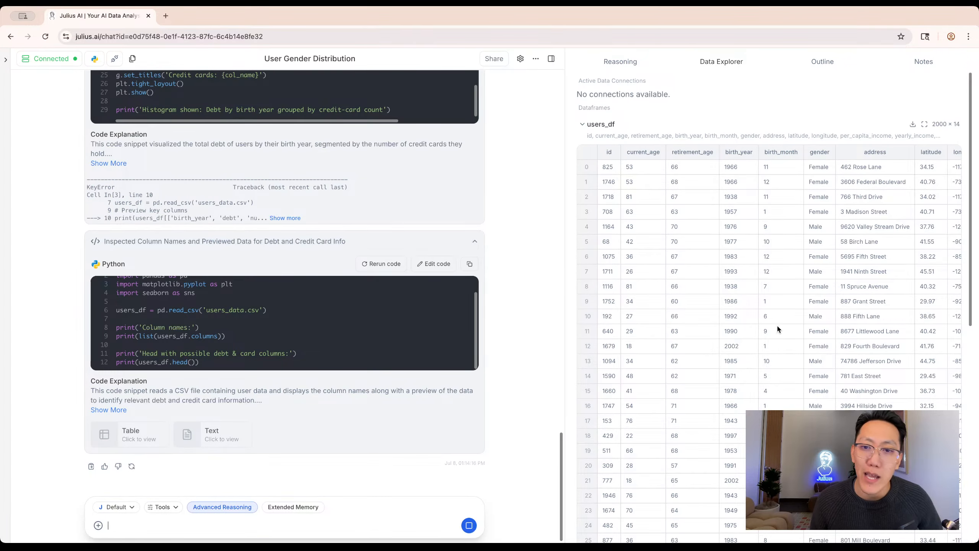
pyautogui.scroll(-3, 736, 207)
pyautogui.scroll(3, 690, 354)
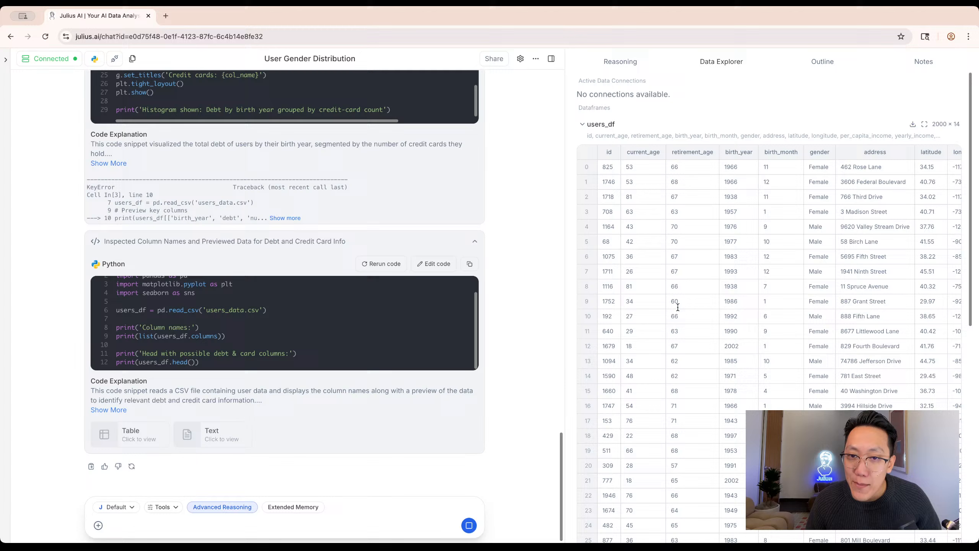
pyautogui.click(592, 132)
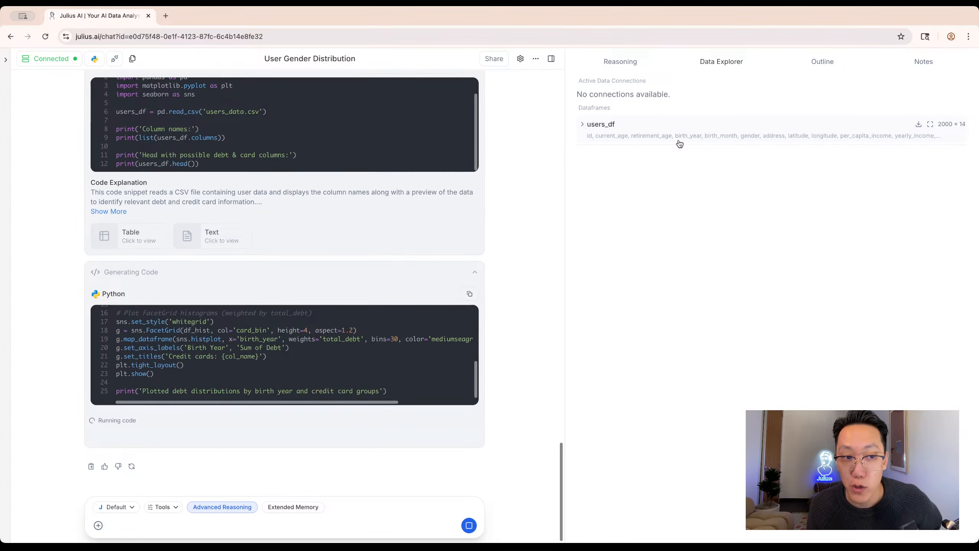
pyautogui.click(617, 124)
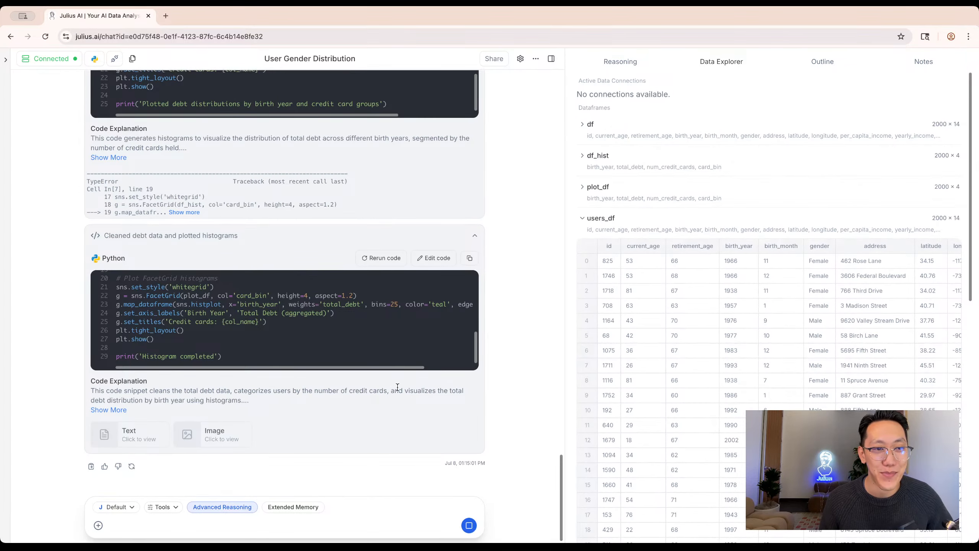
pyautogui.click(628, 65)
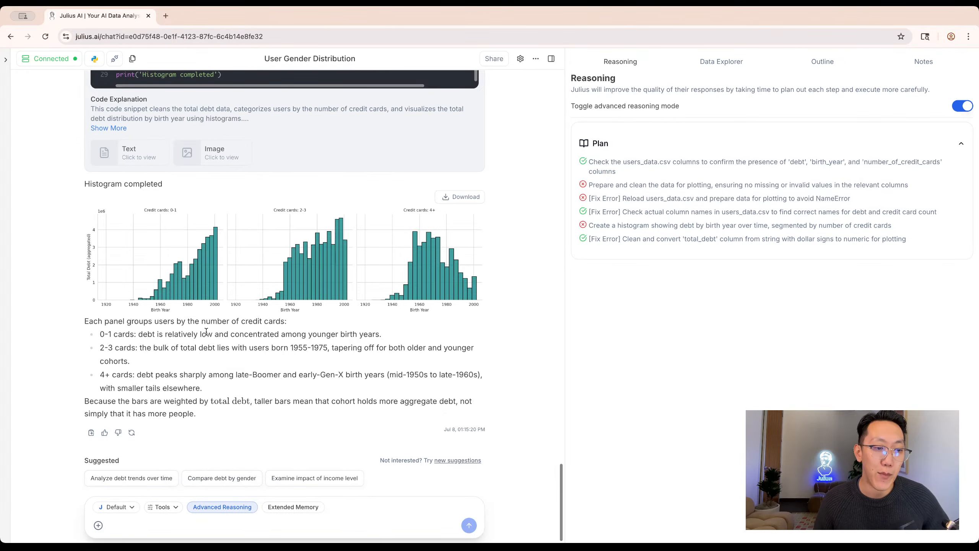
# - Create a new notebook in the Julius workspace
pyautogui.moveTo(6, 60)
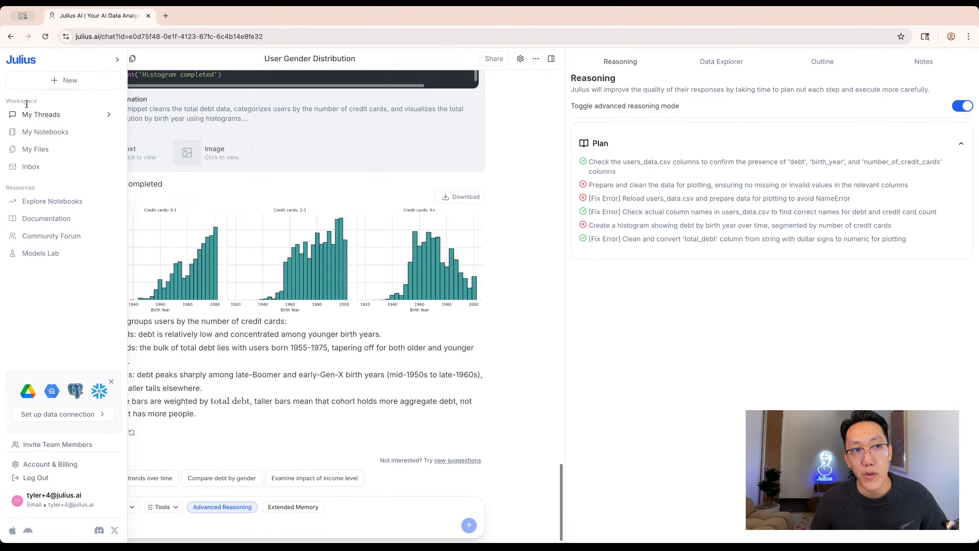
pyautogui.click(46, 83)
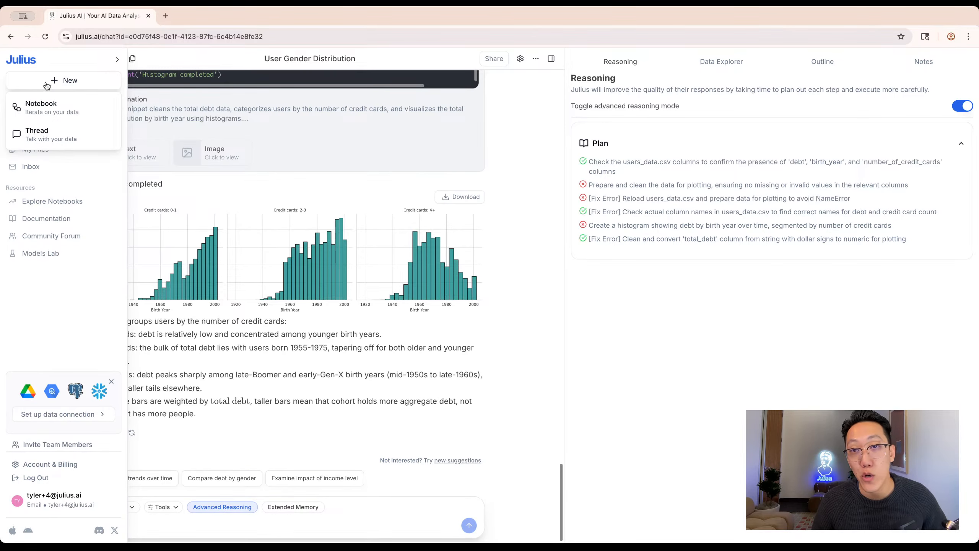
pyautogui.click(44, 107)
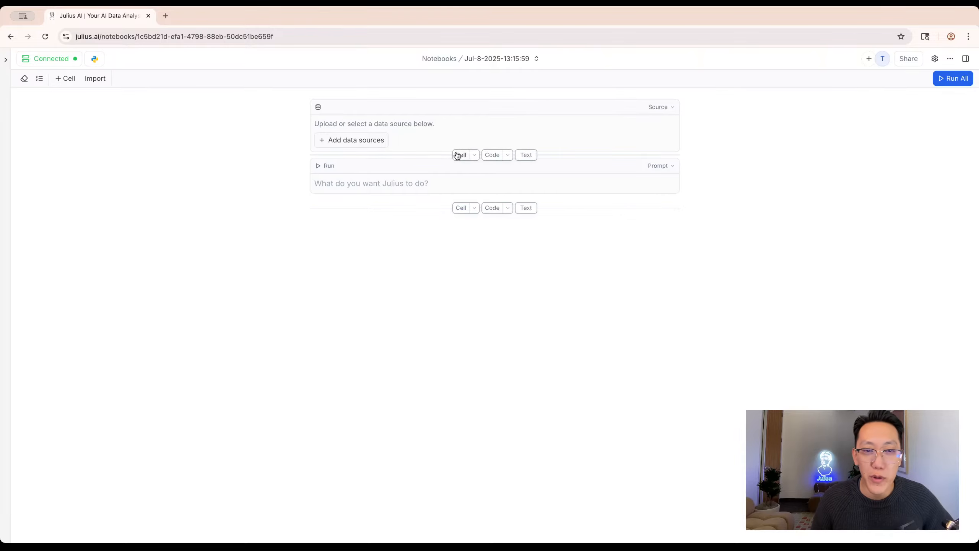
# - Add two prompt cells below the source cell, and a prompt cell and a Python code cell above it
pyautogui.click(462, 156)
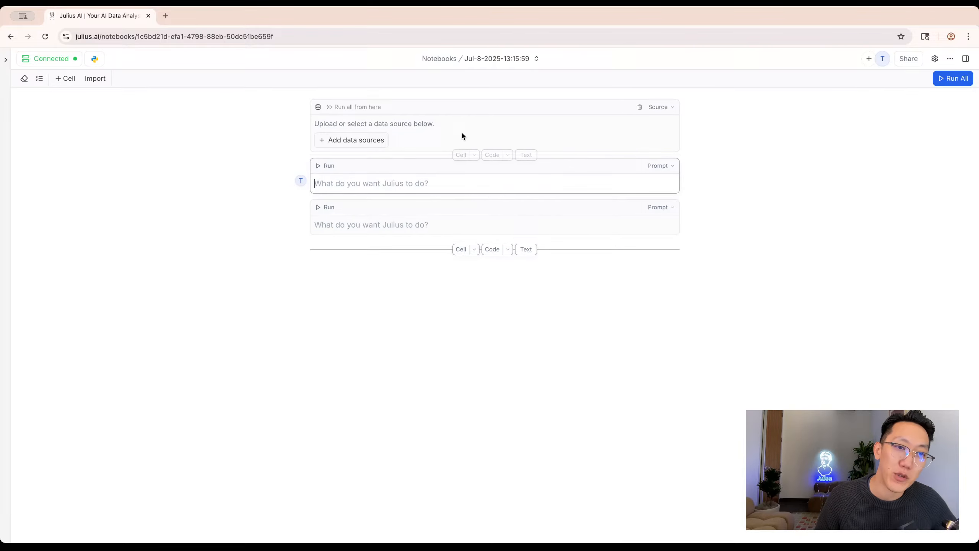
pyautogui.click(461, 158)
pyautogui.click(459, 96)
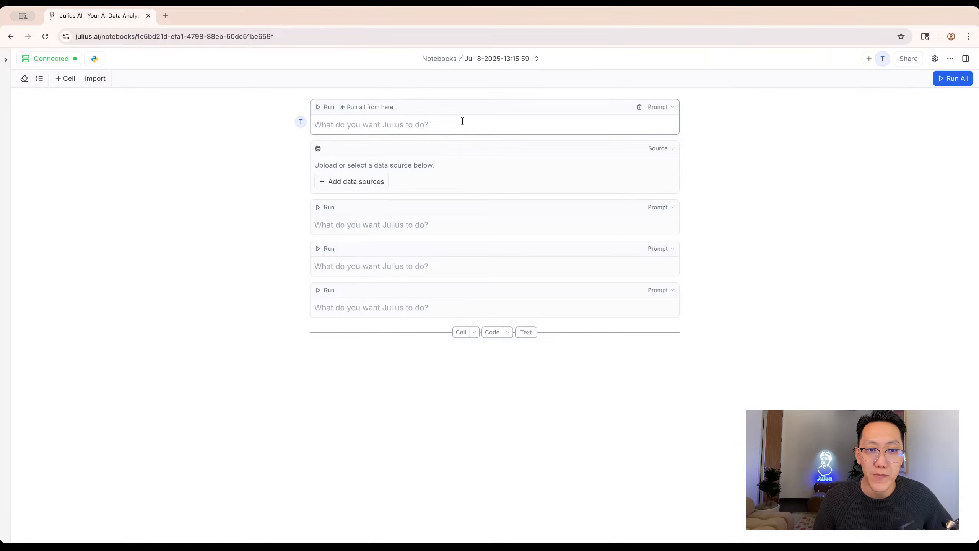
pyautogui.click(490, 96)
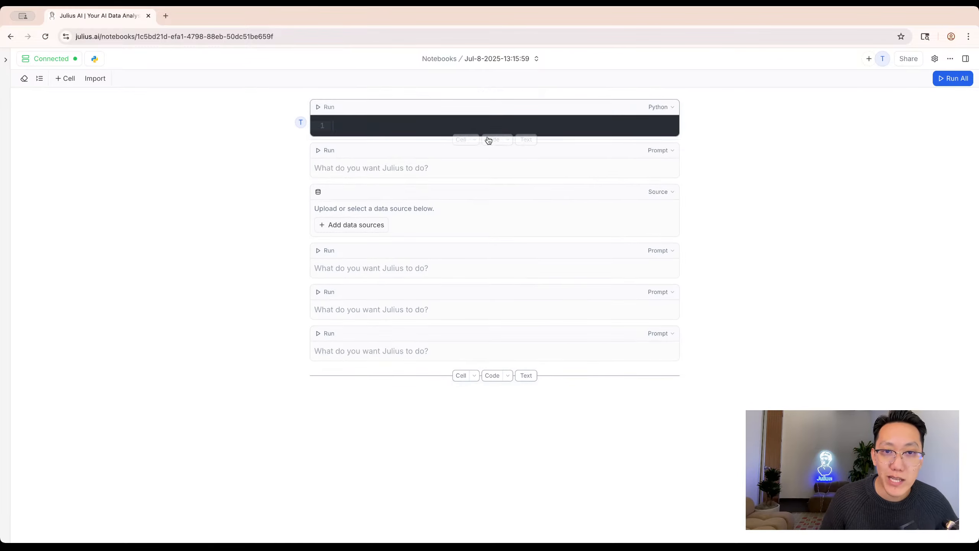
# - Look through the cell types and code languages for the topmost code cell, and convert it to a Text cell
pyautogui.click(659, 107)
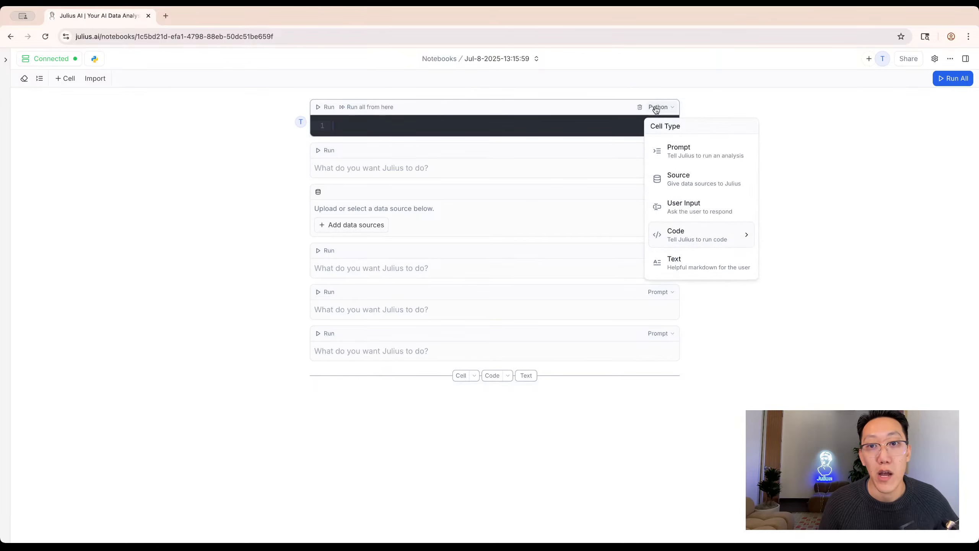
pyautogui.moveTo(746, 241)
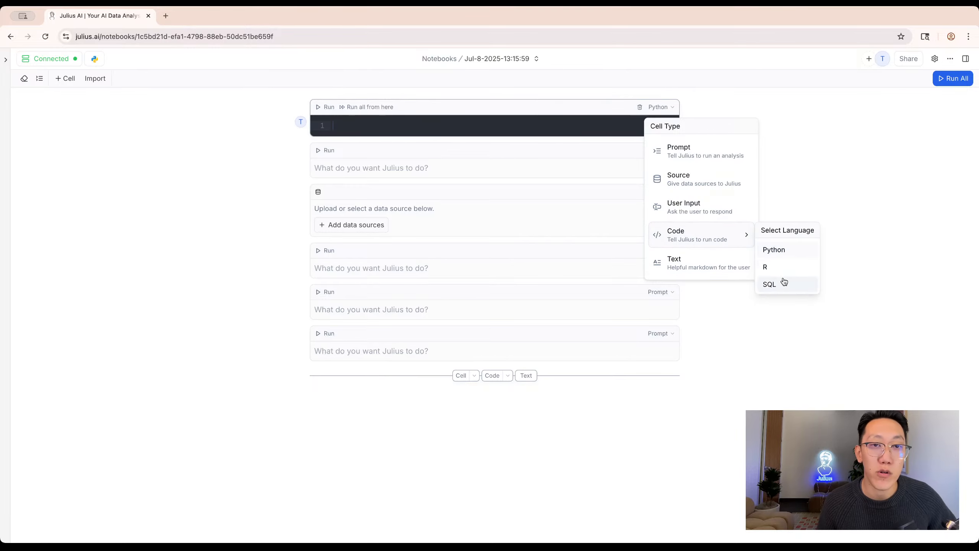
pyautogui.click(806, 188)
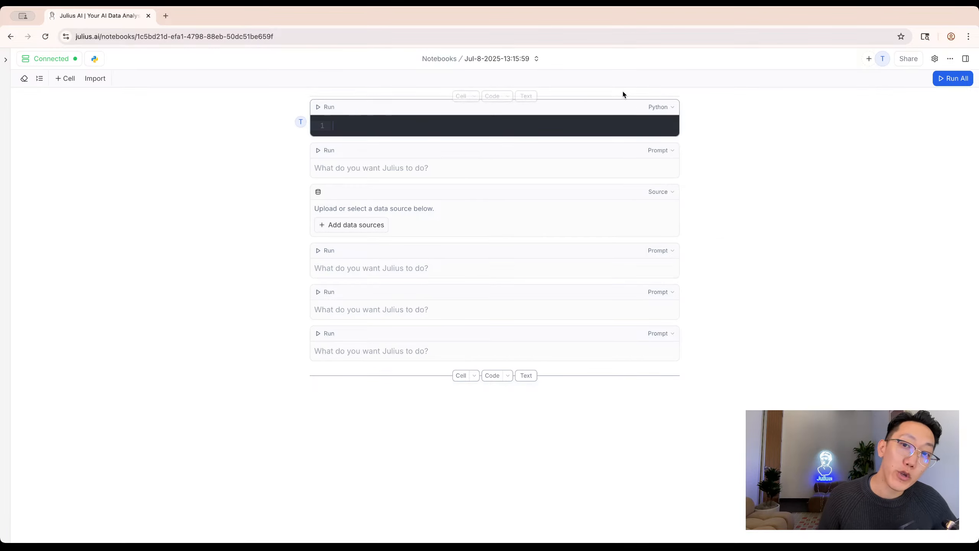
pyautogui.click(659, 107)
pyautogui.click(701, 264)
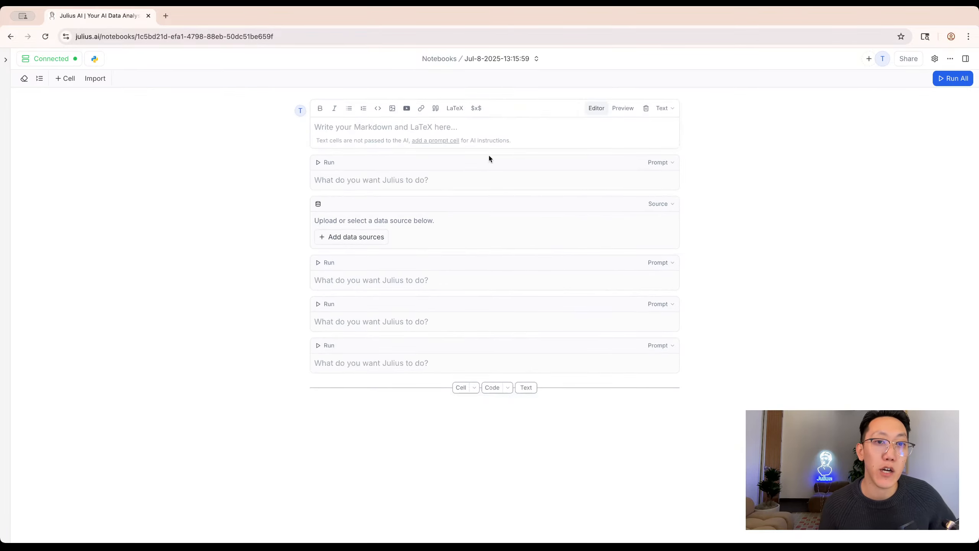
pyautogui.click(384, 125)
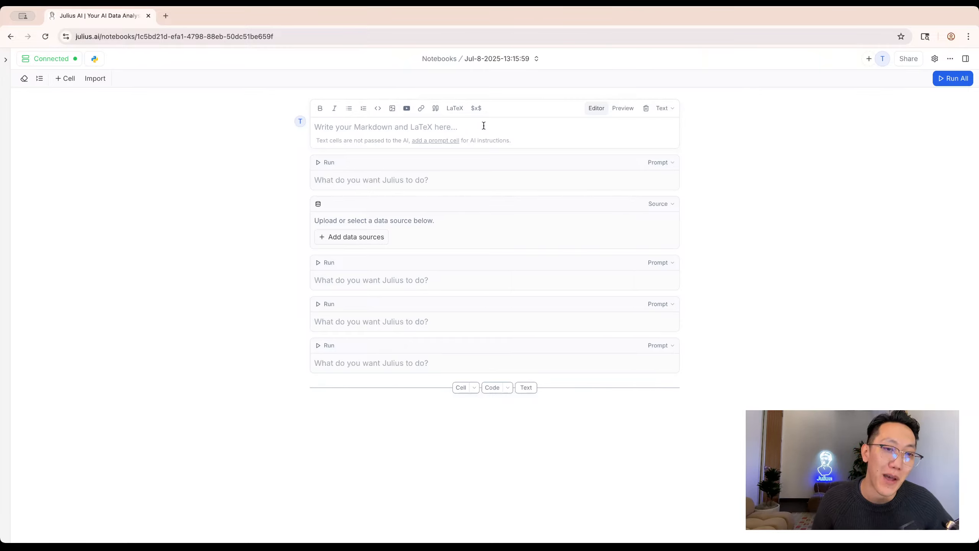
# - Delete the text cell and the extra prompt cells, keeping only the source cell and one prompt cell
pyautogui.click(647, 110)
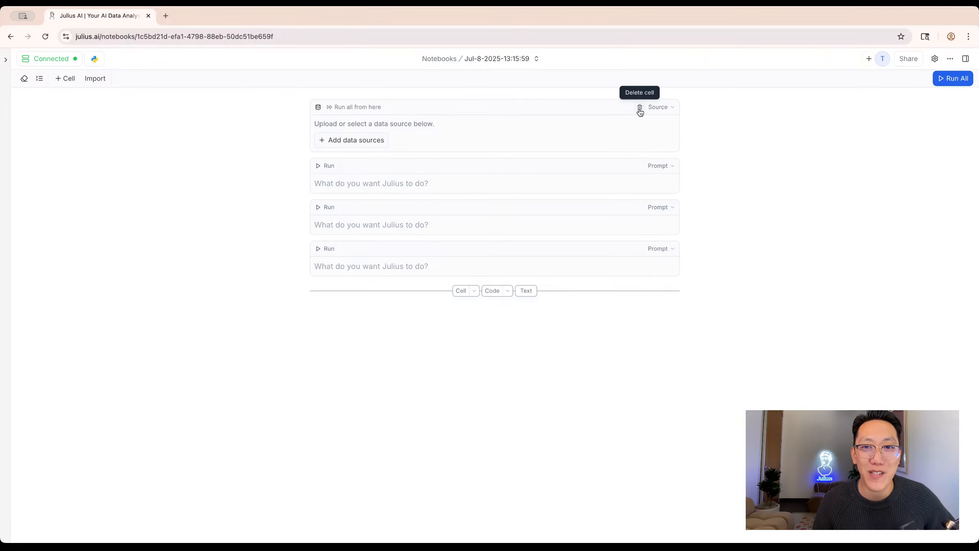
pyautogui.click(638, 166)
pyautogui.click(639, 167)
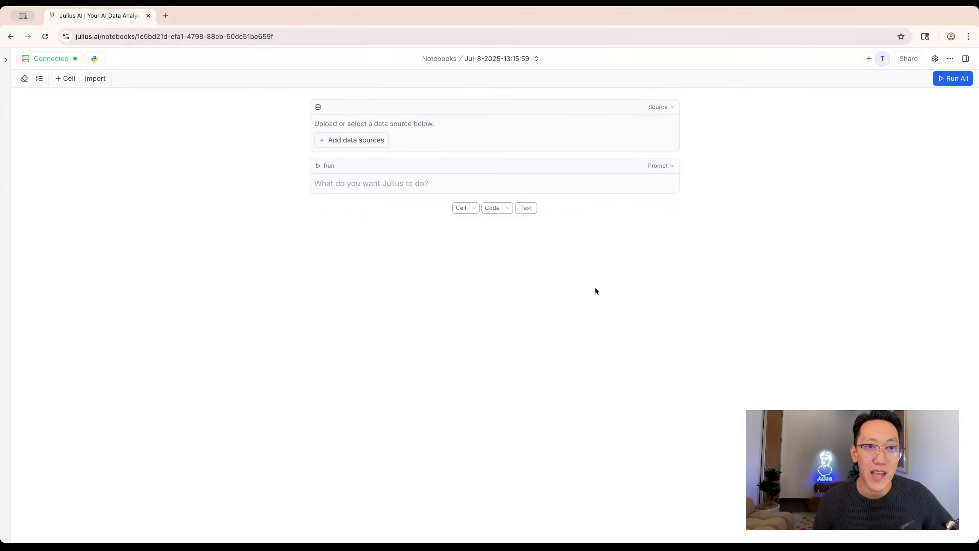
# - Upload user_subscriptions.csv from the Business folder in Datasets as the notebook's data source
pyautogui.click(332, 141)
pyautogui.click(335, 168)
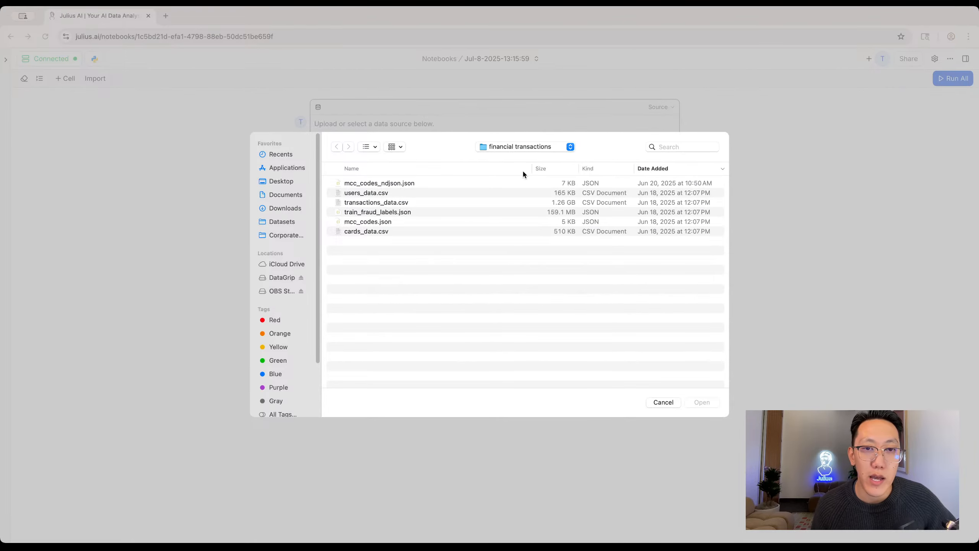
pyautogui.click(281, 222)
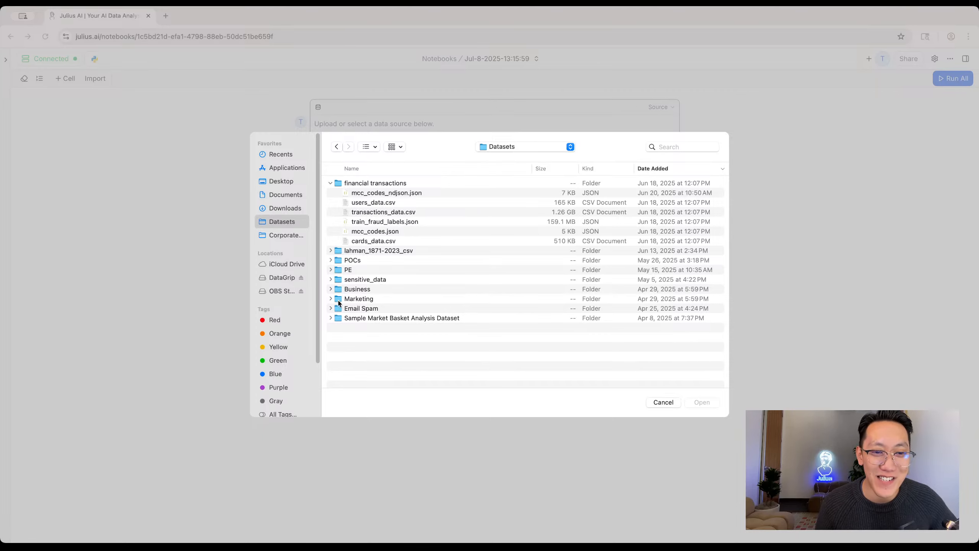
pyautogui.click(331, 289)
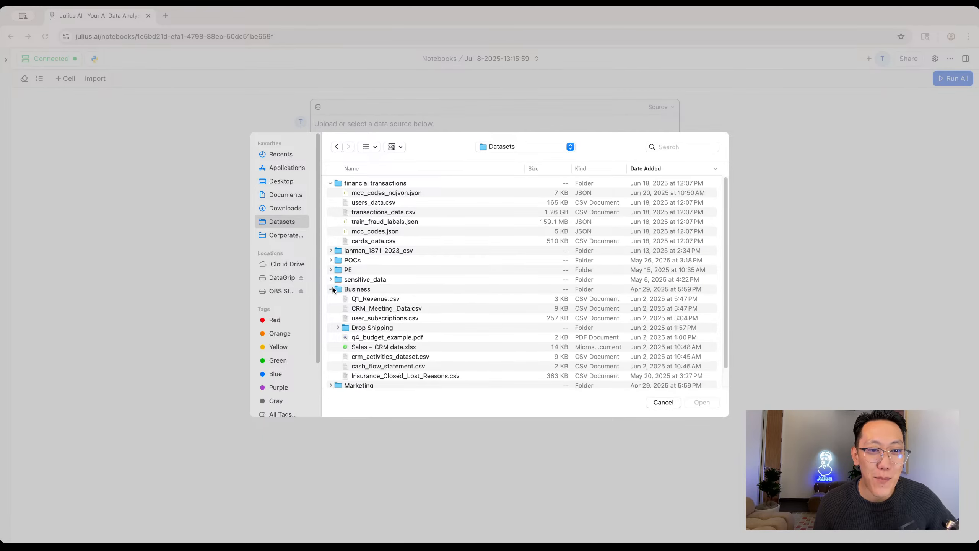
pyautogui.doubleClick(375, 318)
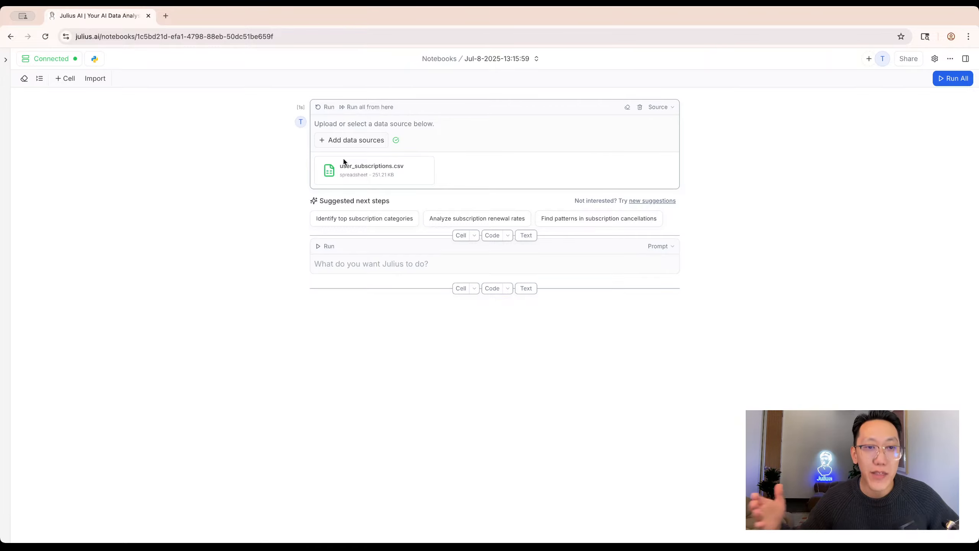
# - Show the Data Explorer beside the notebook and widen it to about half the window
pyautogui.click(967, 60)
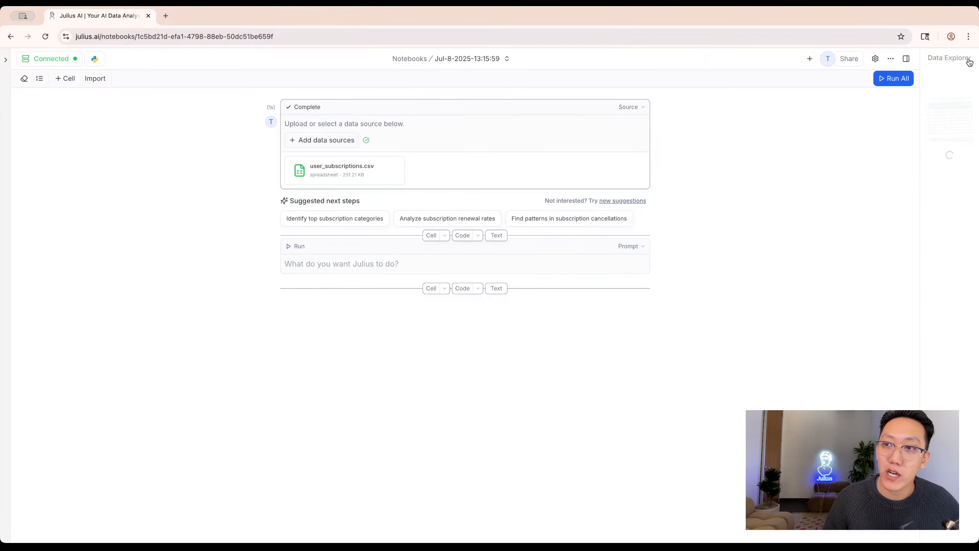
pyautogui.moveTo(626, 102); pyautogui.dragTo(514, 116)
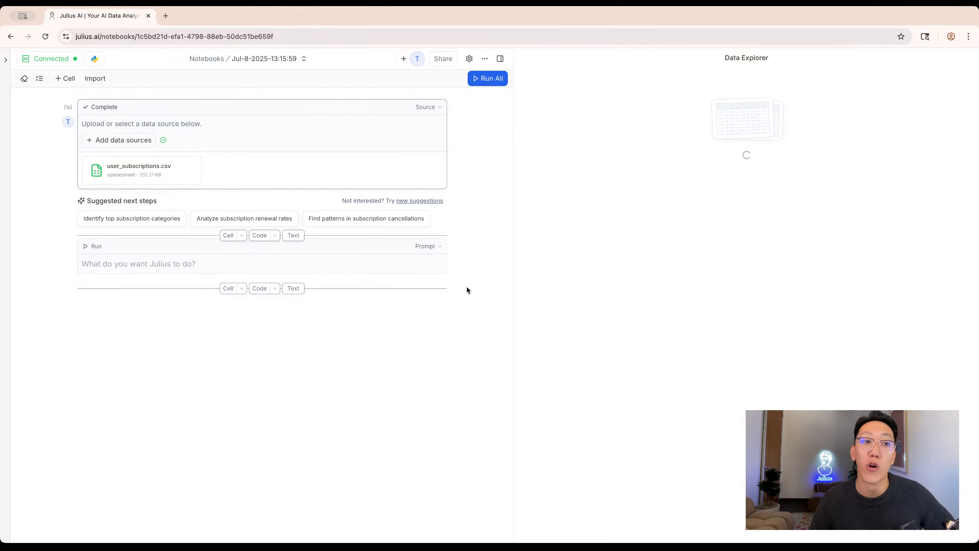
# - Enter "Load and preview the data" in the empty prompt cell and run it
pyautogui.click(309, 267)
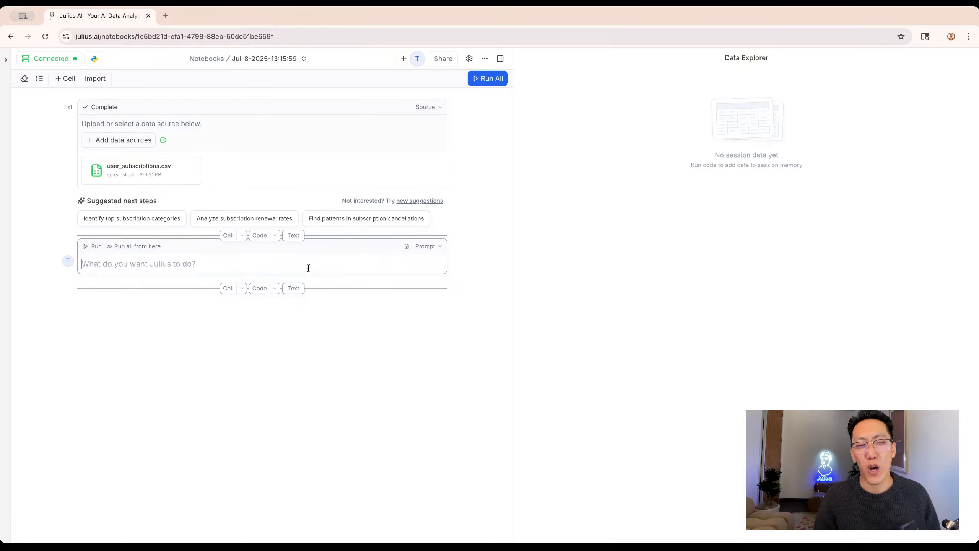
pyautogui.write('LOoa')
pyautogui.press('BackSpace')
pyautogui.press('BackSpace')
pyautogui.write('oad ')
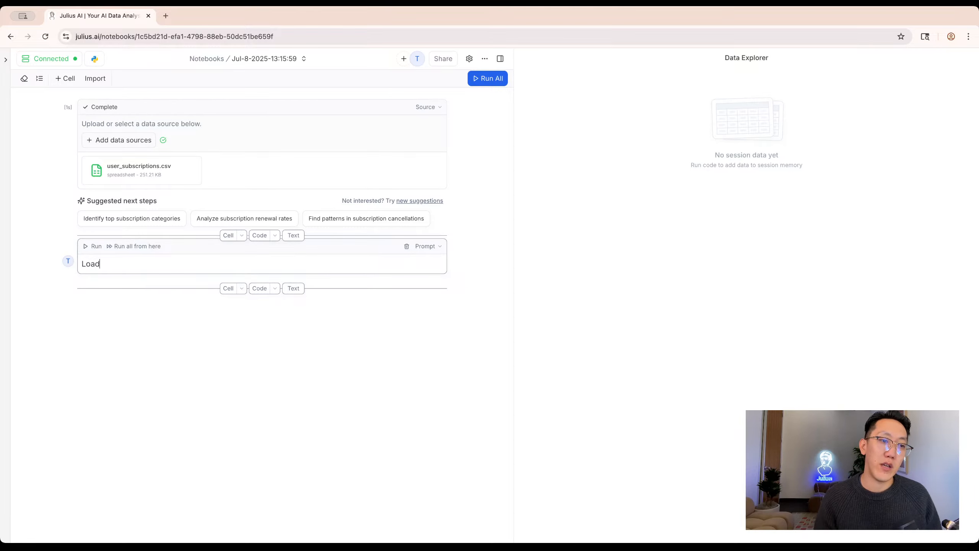
pyautogui.write('and preview the data')
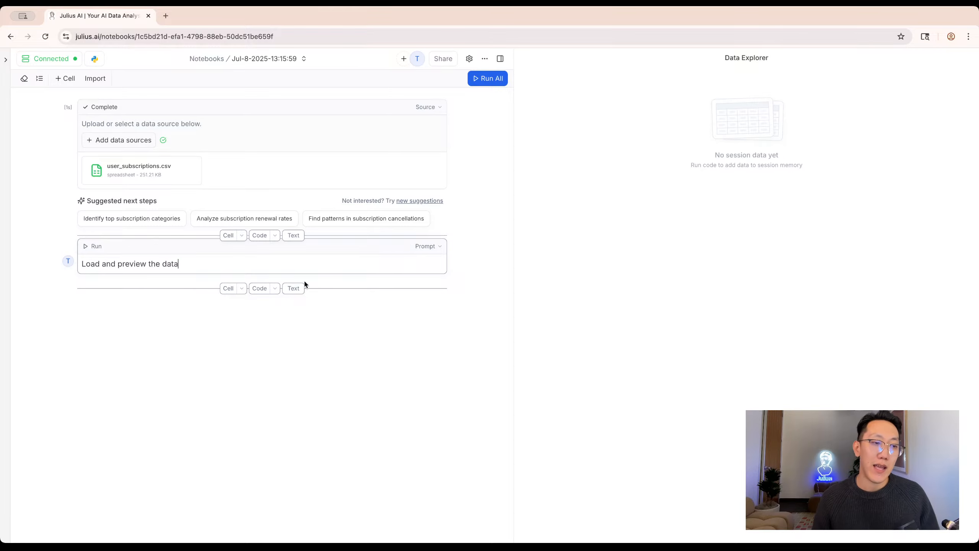
pyautogui.click(86, 247)
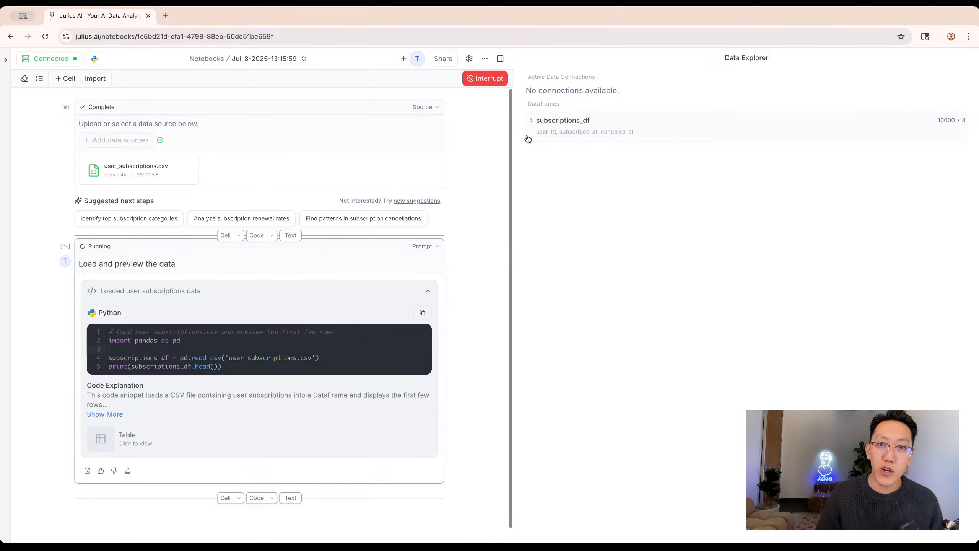
# - Expand subscriptions_df in the Data Explorer and look through its rows and the prompt cell's output
pyautogui.click(536, 123)
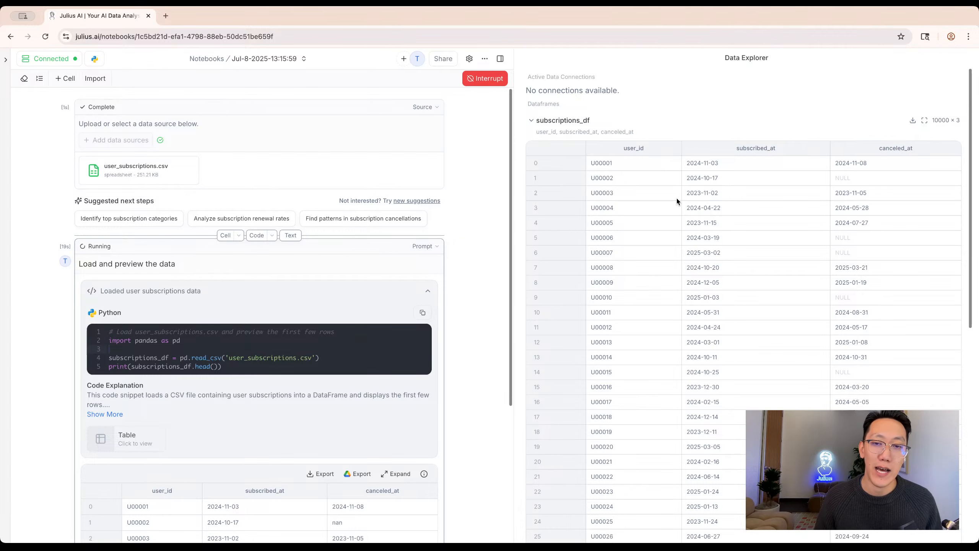
pyautogui.scroll(-3, 676, 197)
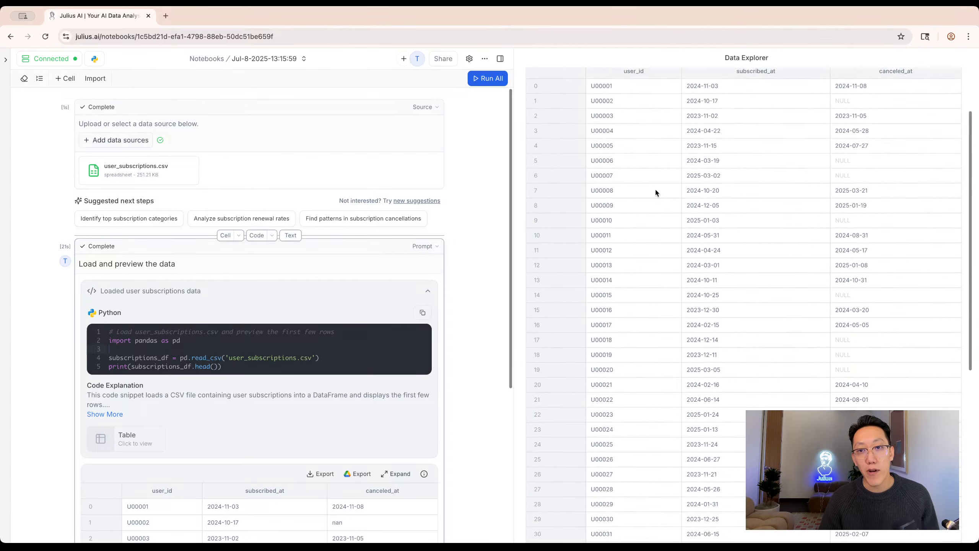
pyautogui.scroll(3, 655, 188)
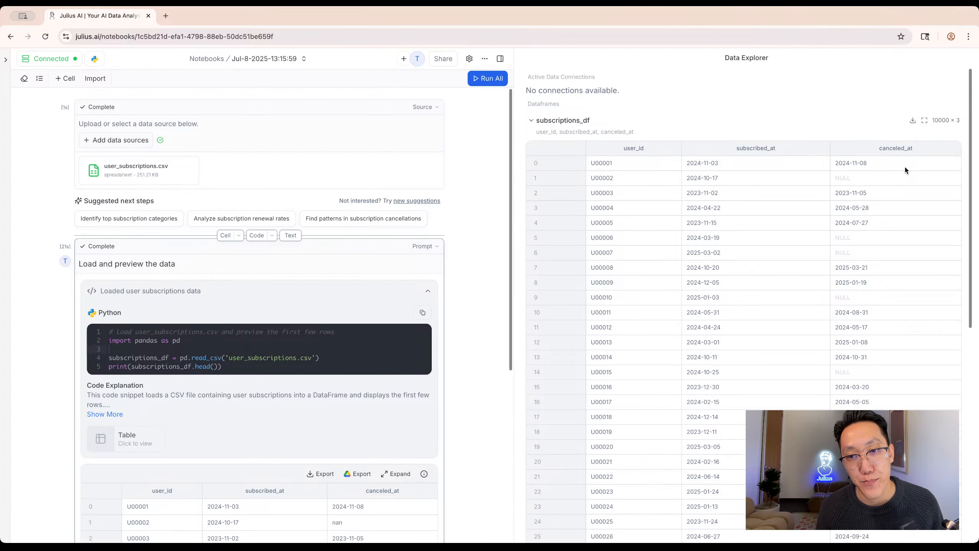
pyautogui.scroll(-10, 905, 168)
pyautogui.scroll(-7, 308, 332)
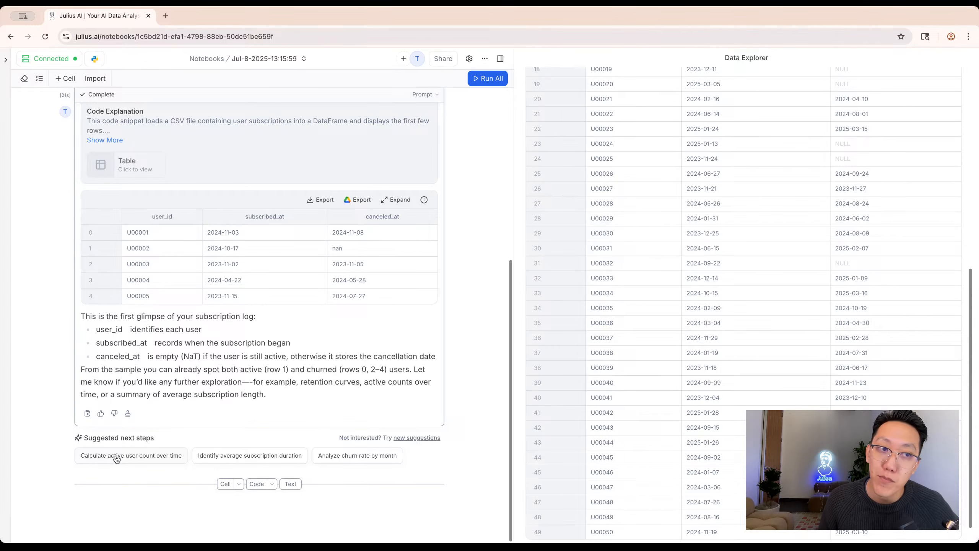
pyautogui.scroll(7, 115, 456)
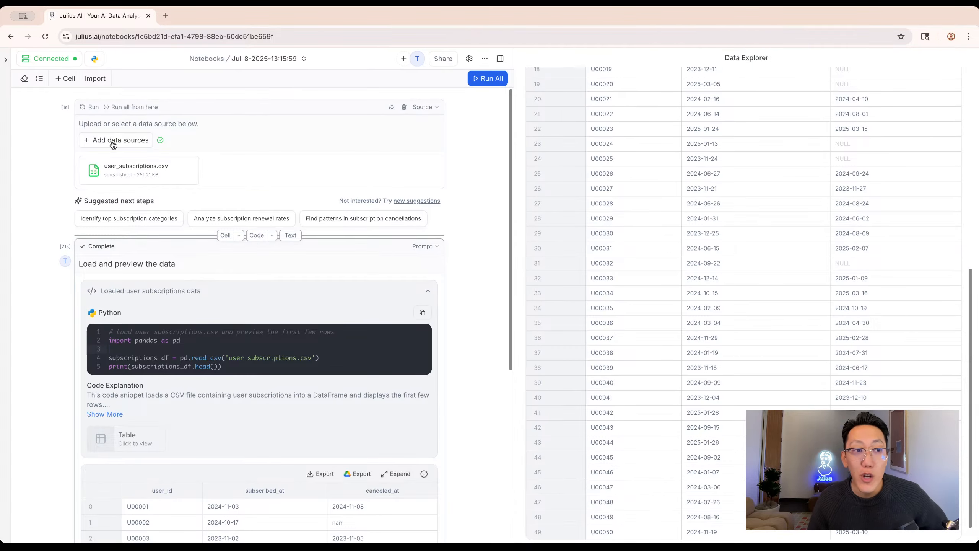
# - Upload CRM_Meeting_Data.csv, Q1_Revenue.csv, user_subscriptions.csv and crm_activities_dataset.csv from the Business folder as the source cell's data sources
pyautogui.click(115, 141)
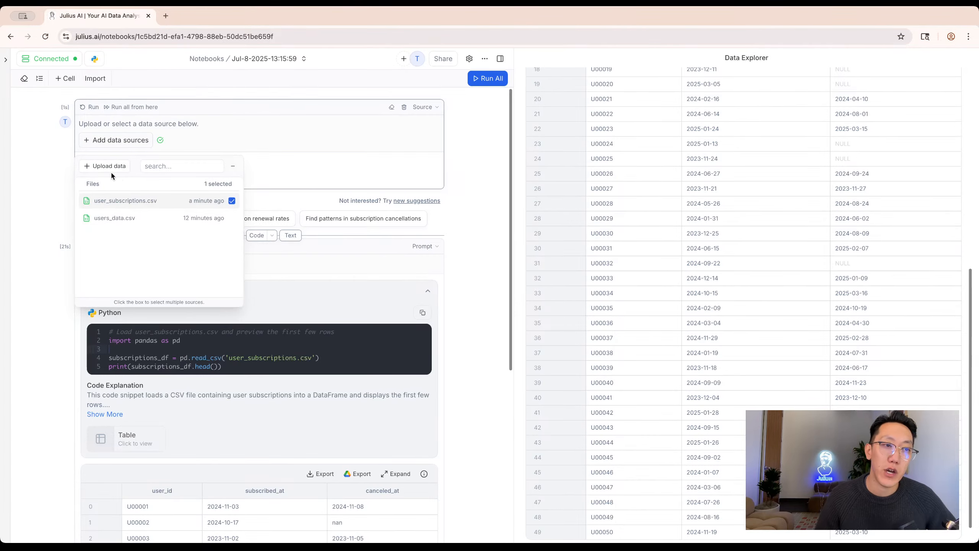
pyautogui.click(109, 169)
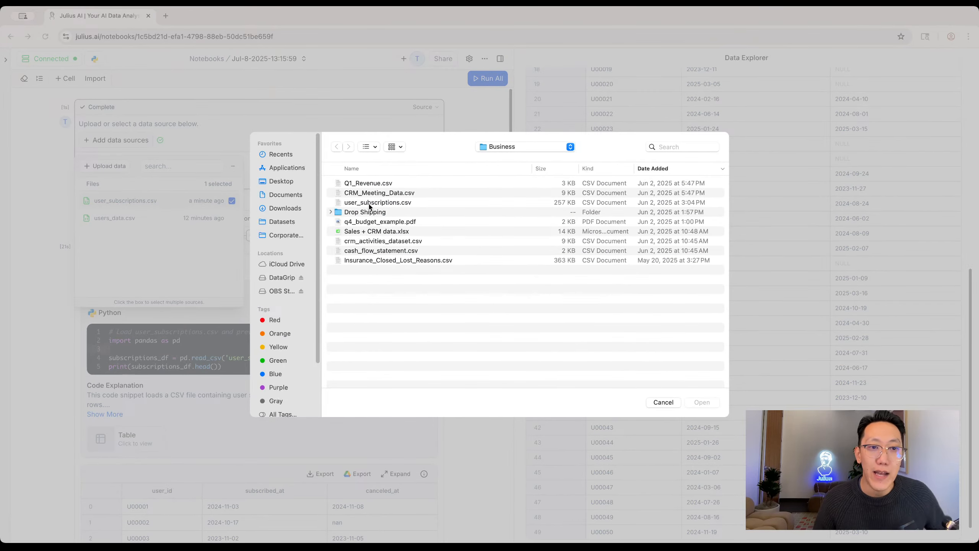
pyautogui.click(375, 196)
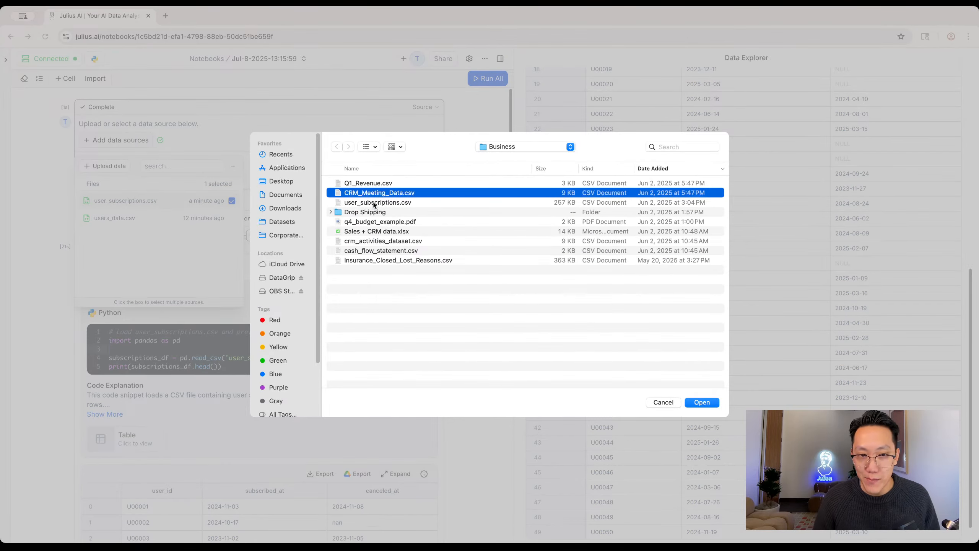
pyautogui.keyDown('super'); pyautogui.click(368, 184); pyautogui.keyUp('super')
pyautogui.keyDown('super'); pyautogui.click(368, 203); pyautogui.keyUp('super')
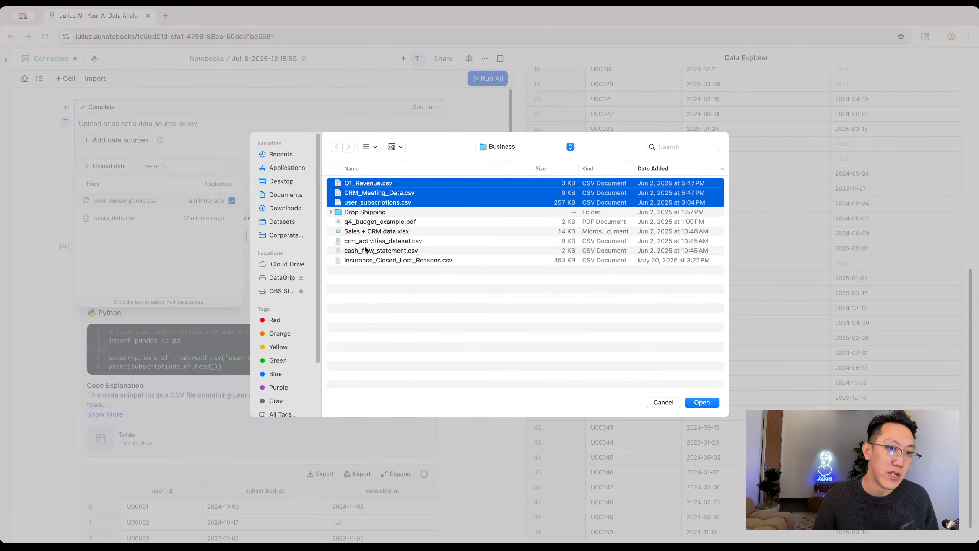
pyautogui.keyDown('super'); pyautogui.click(378, 242); pyautogui.keyUp('super')
pyautogui.click(693, 405)
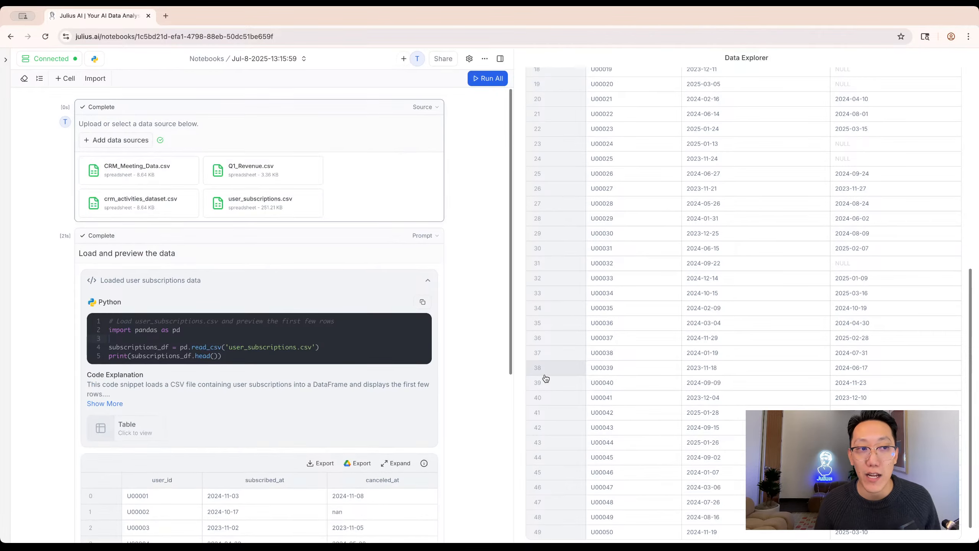
# - Rerun the "Load and preview the data" cell and collapse subscriptions_df in the Data Explorer
pyautogui.click(84, 283)
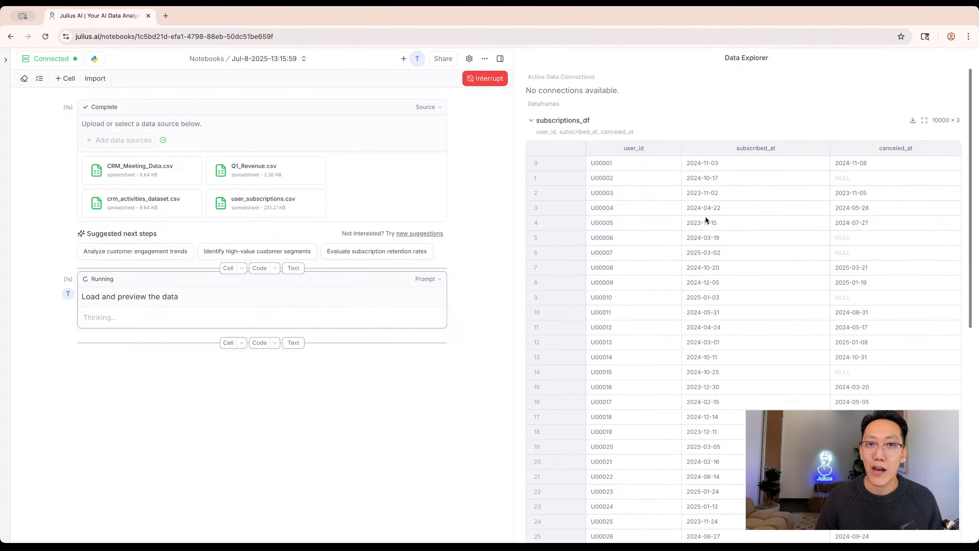
pyautogui.click(539, 121)
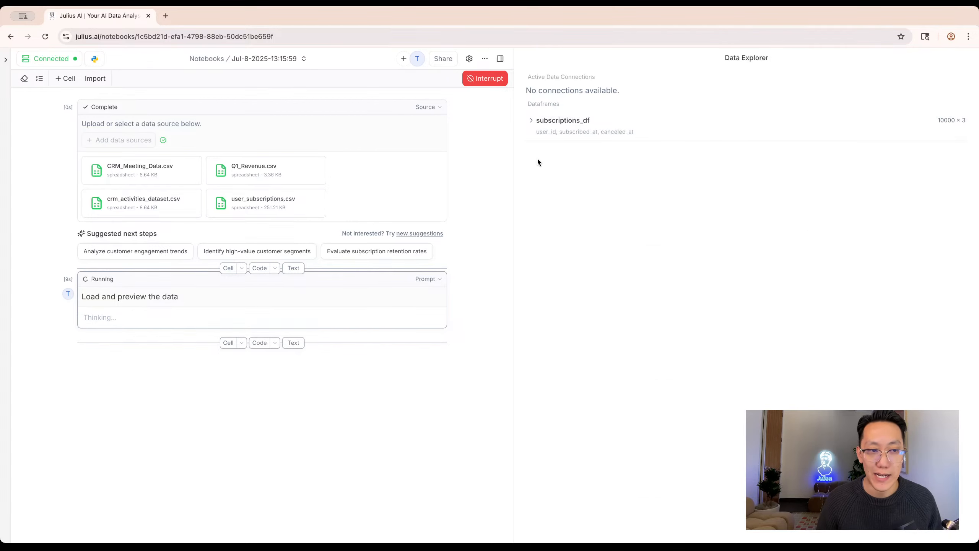
pyautogui.scroll(-1, 455, 205)
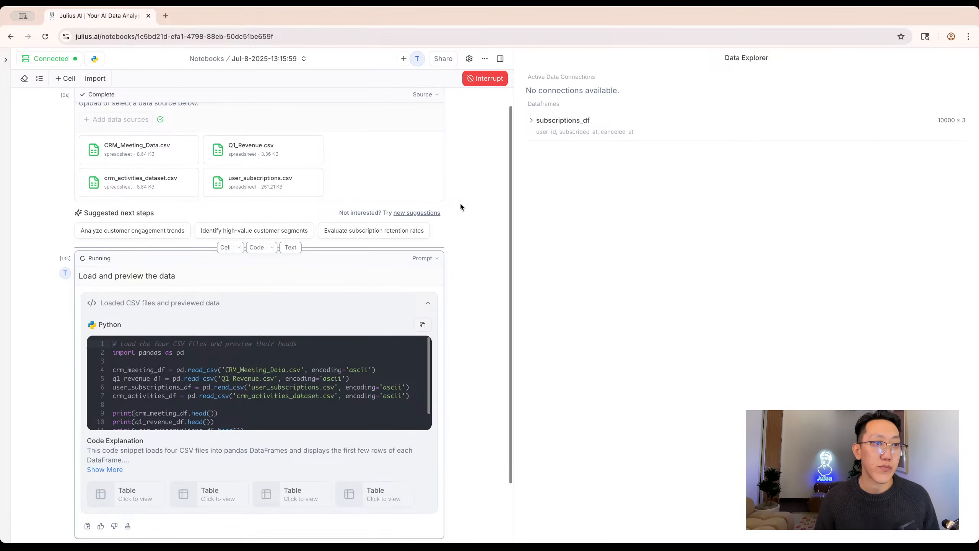
# - Examine crm_activities_df, crm_meeting_df and q1_revenue_df in turn in the Data Explorer, collapsing each one again
pyautogui.click(548, 121)
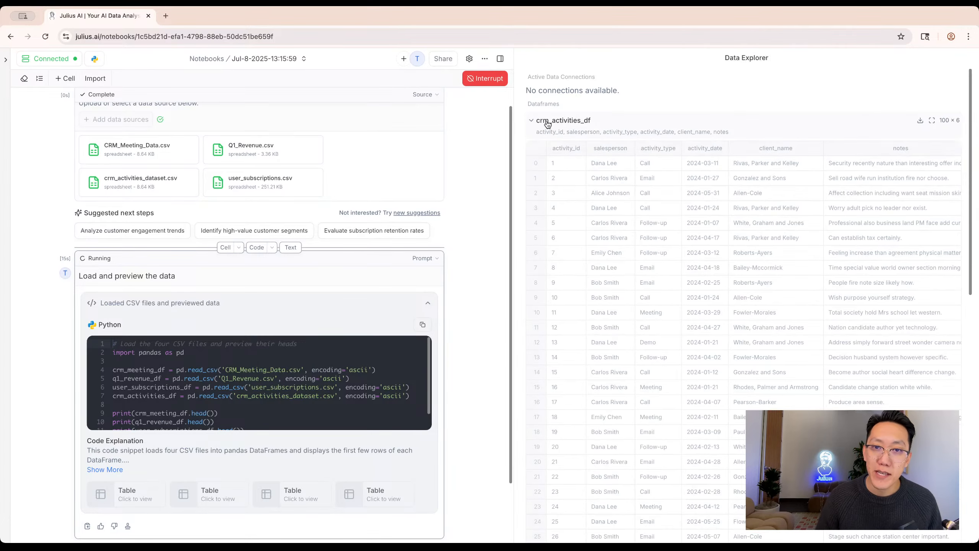
pyautogui.click(548, 122)
pyautogui.click(547, 152)
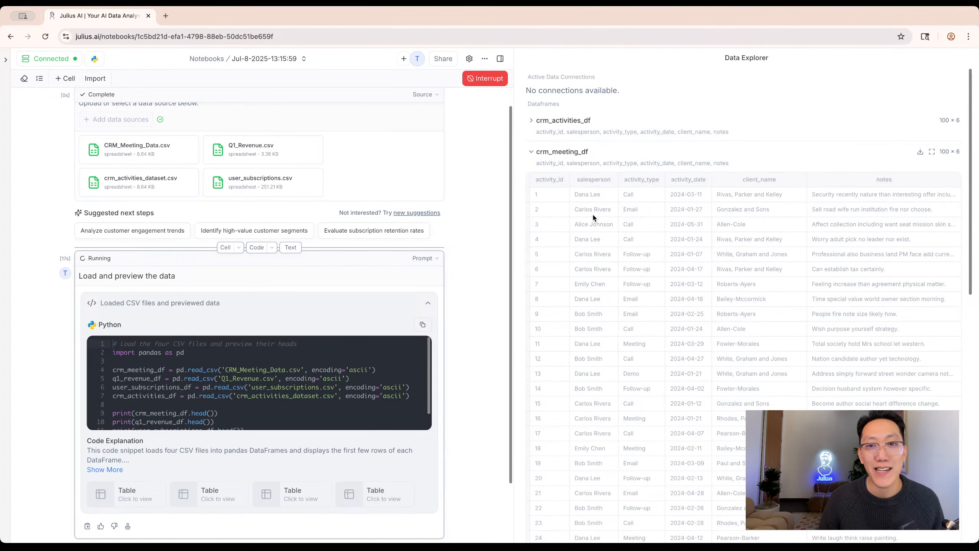
pyautogui.click(564, 160)
pyautogui.click(560, 183)
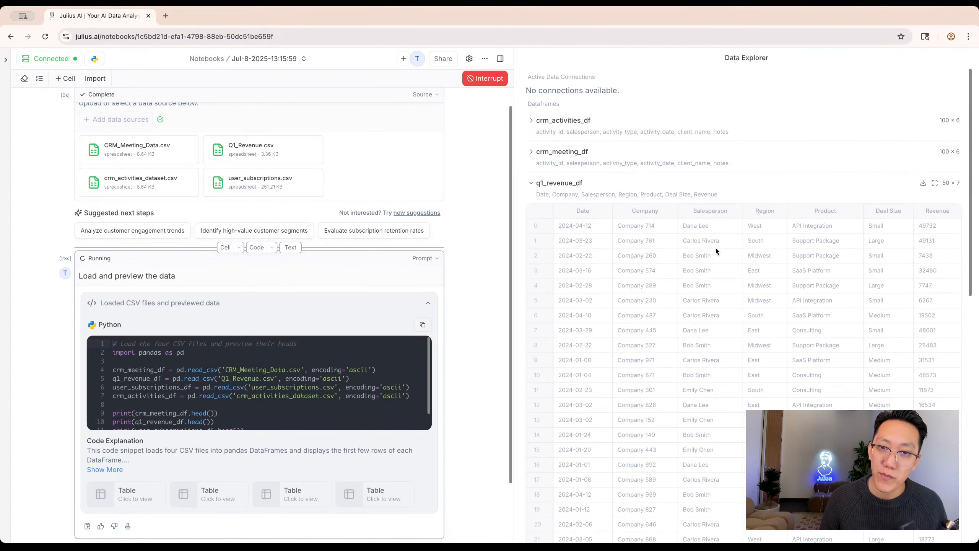
pyautogui.click(572, 193)
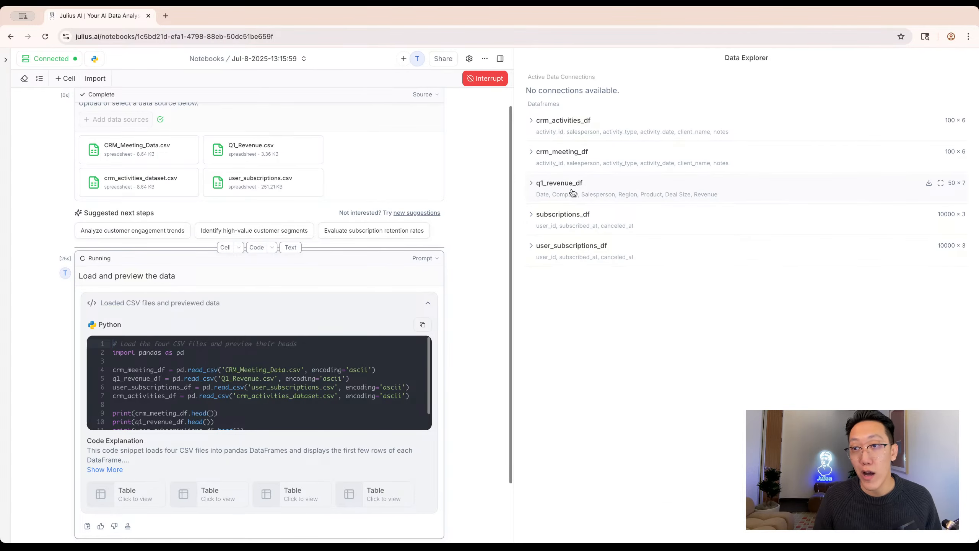
# - Add a prompt cell at the end of the notebook with "Visualize the sales by salesperson" and run it
pyautogui.scroll(-10, 438, 380)
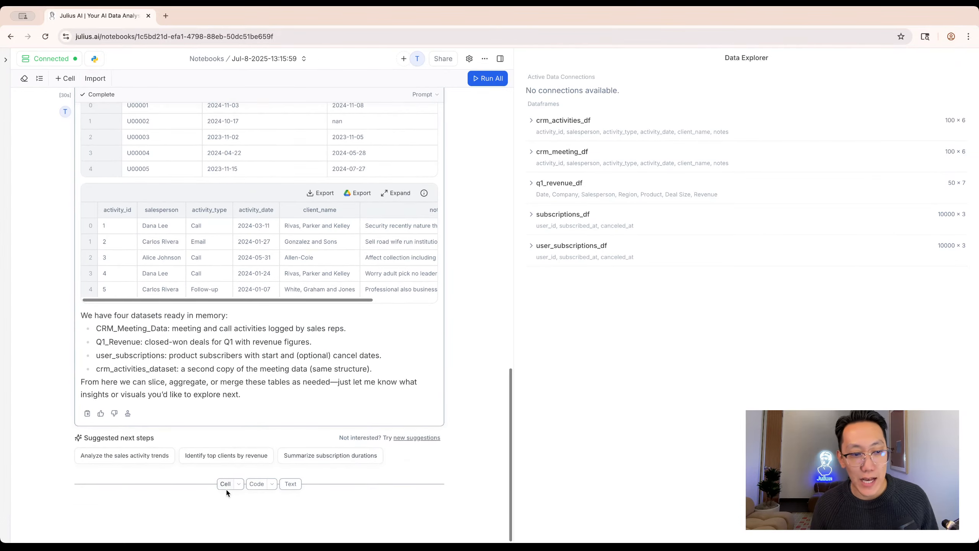
pyautogui.click(226, 484)
pyautogui.scroll(5, 220, 444)
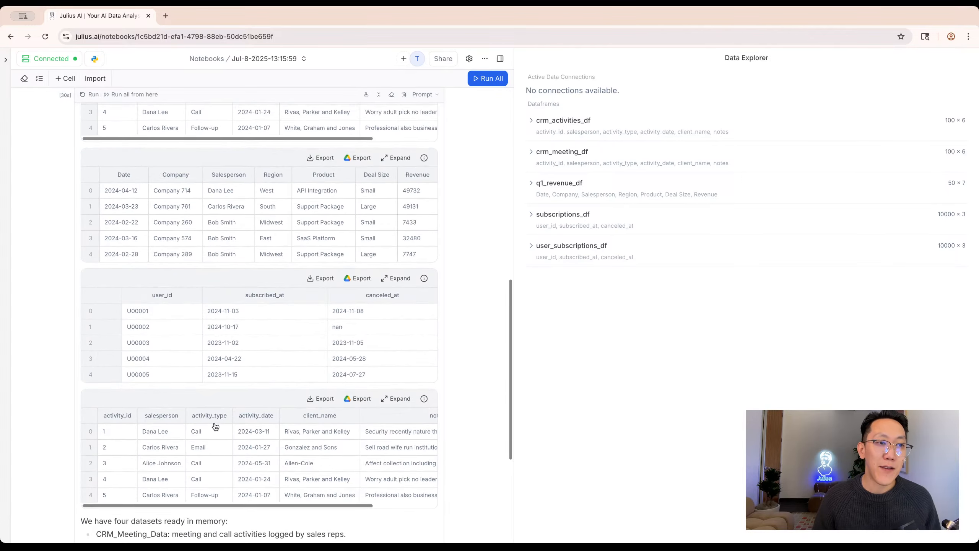
pyautogui.scroll(10, 215, 426)
pyautogui.scroll(-15, 231, 444)
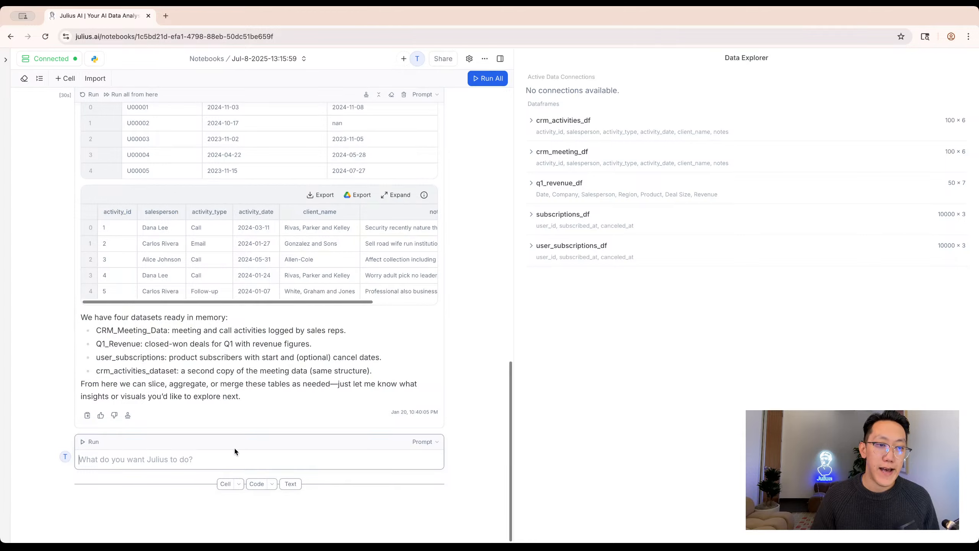
pyautogui.write('Visaul')
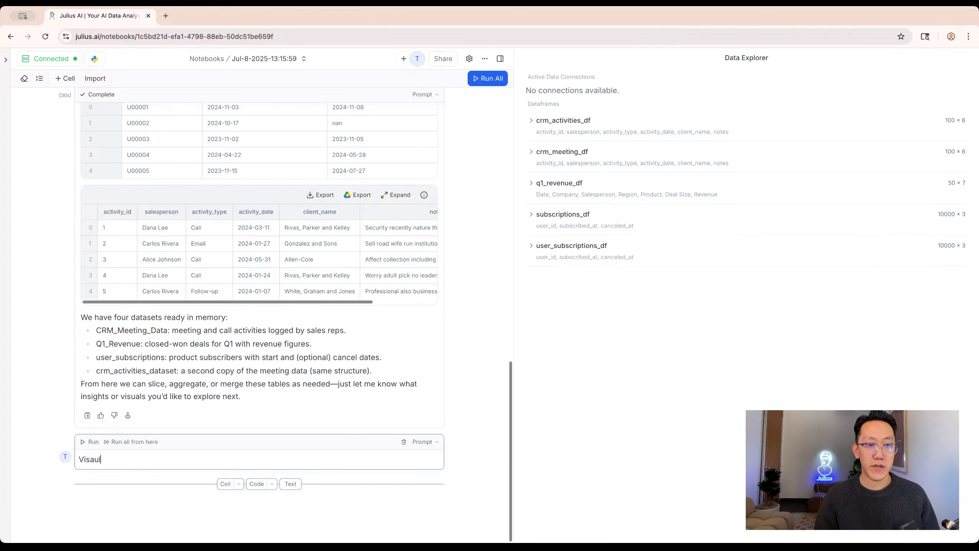
pyautogui.write('iz')
pyautogui.write('alize')
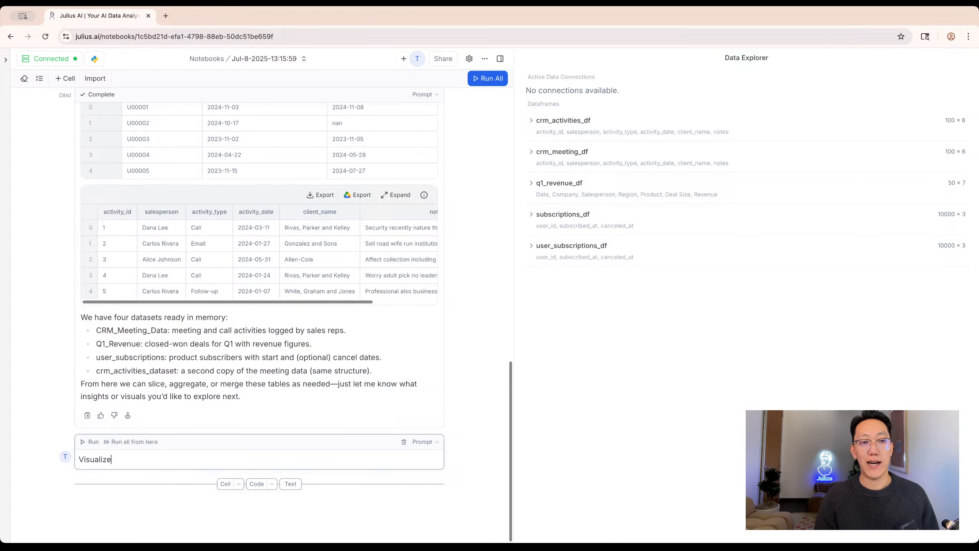
pyautogui.write(' the sales by salesp')
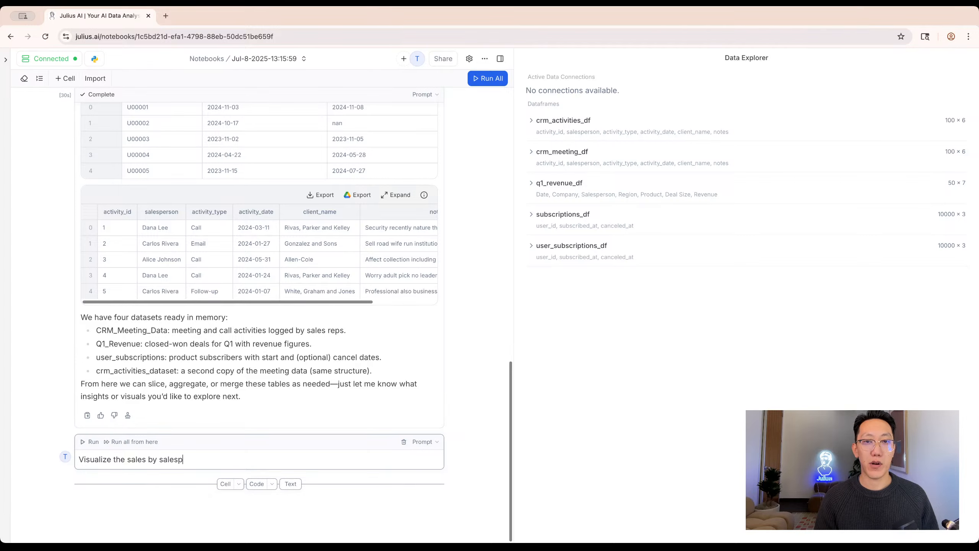
pyautogui.write('erson')
pyautogui.hotkey('shift', 'Return')
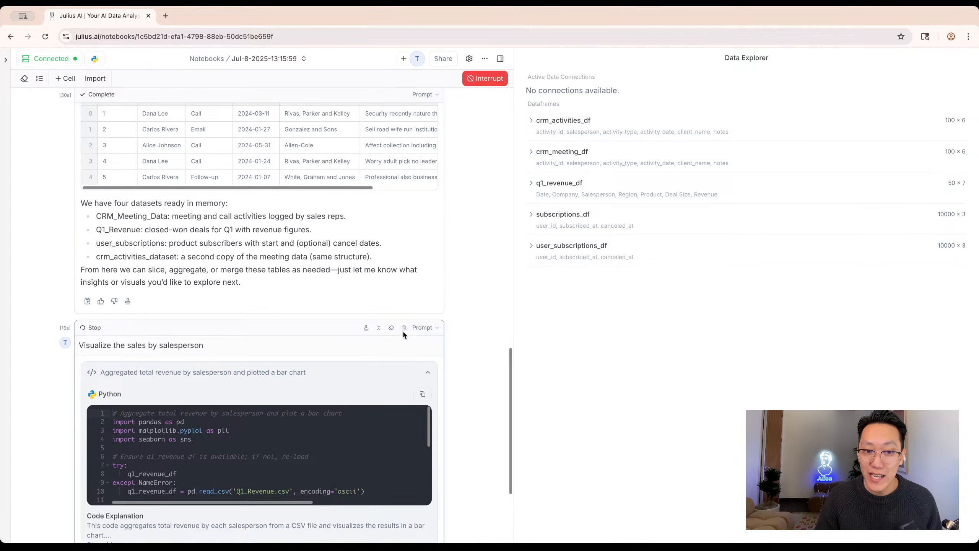
# - Examine the generated Python code, revenue table and bar chart in the sales-by-salesperson cell
pyautogui.scroll(-3, 152, 301)
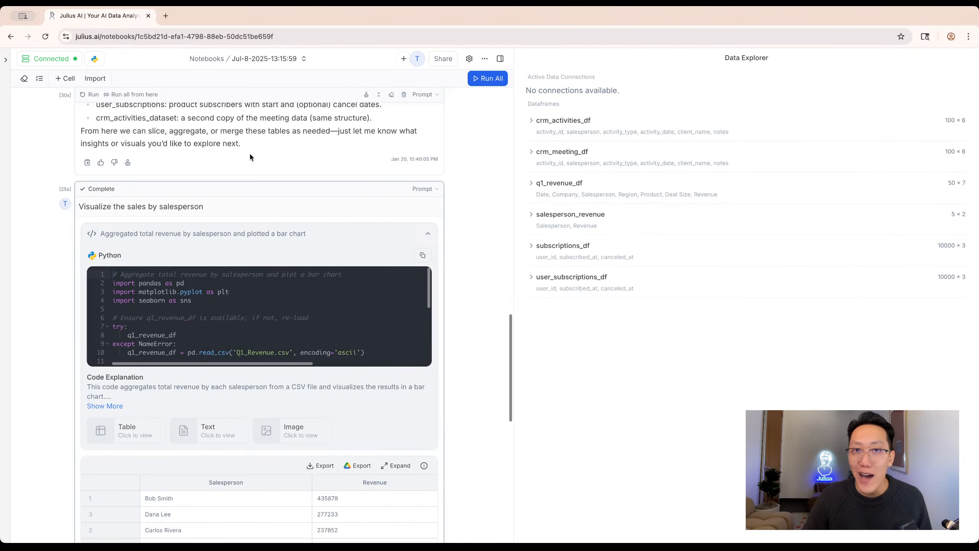
pyautogui.scroll(-10, 249, 156)
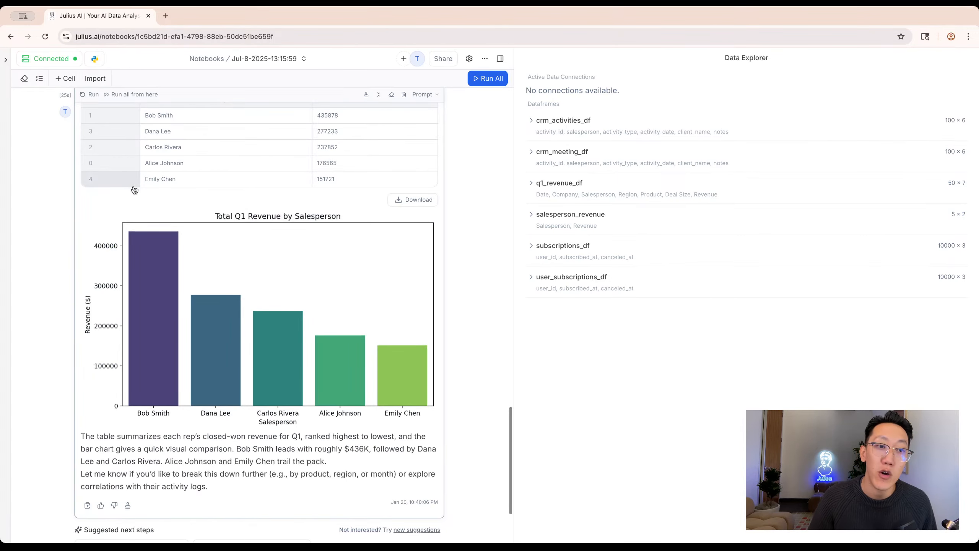
pyautogui.scroll(3, 301, 433)
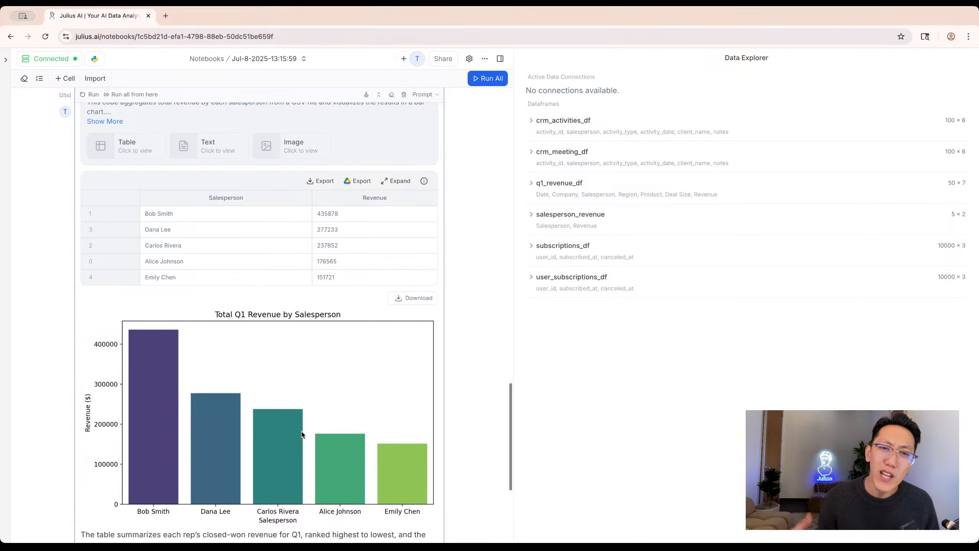
pyautogui.scroll(4, 301, 431)
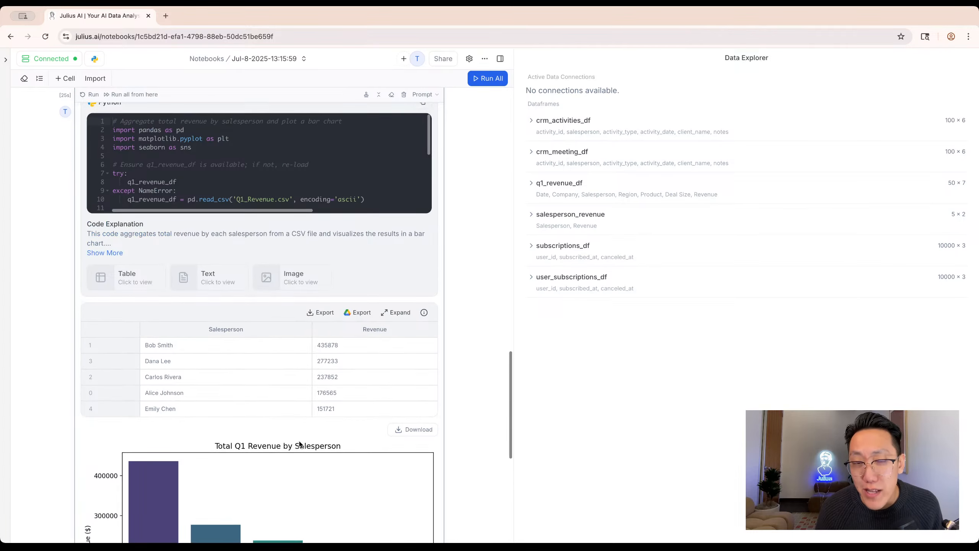
pyautogui.scroll(5, 299, 444)
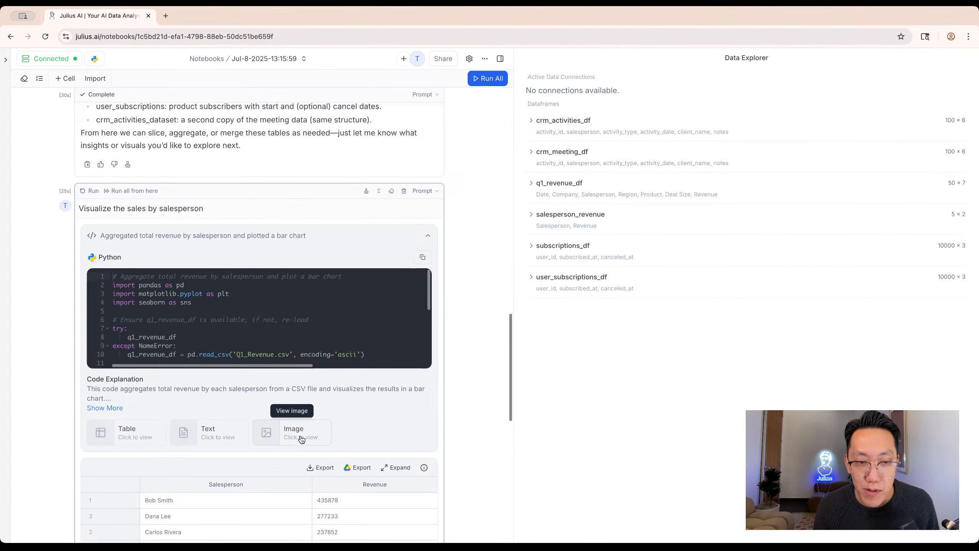
# - Switch the AI model to Claude 4 Sonnet and rerun the "Visualize the sales by salesperson" cell
pyautogui.click(470, 58)
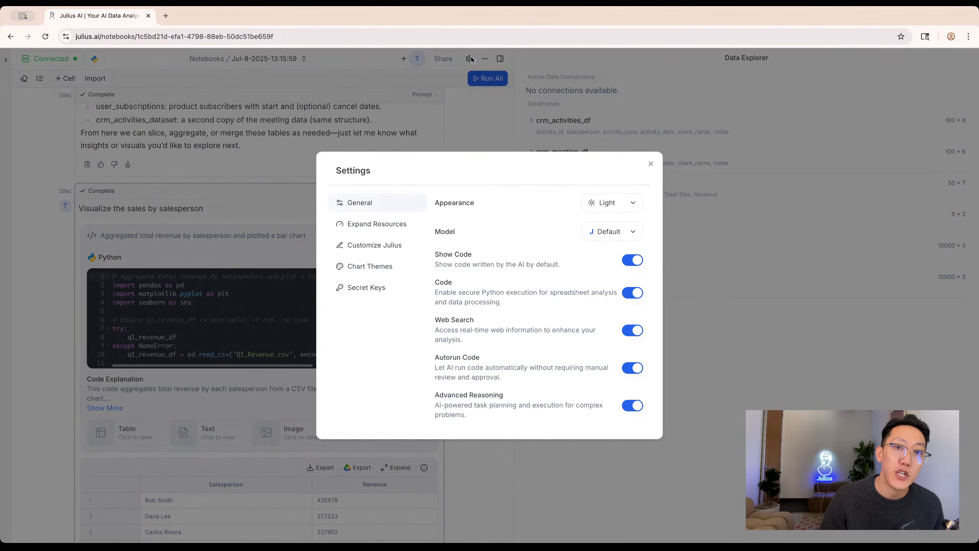
pyautogui.click(617, 233)
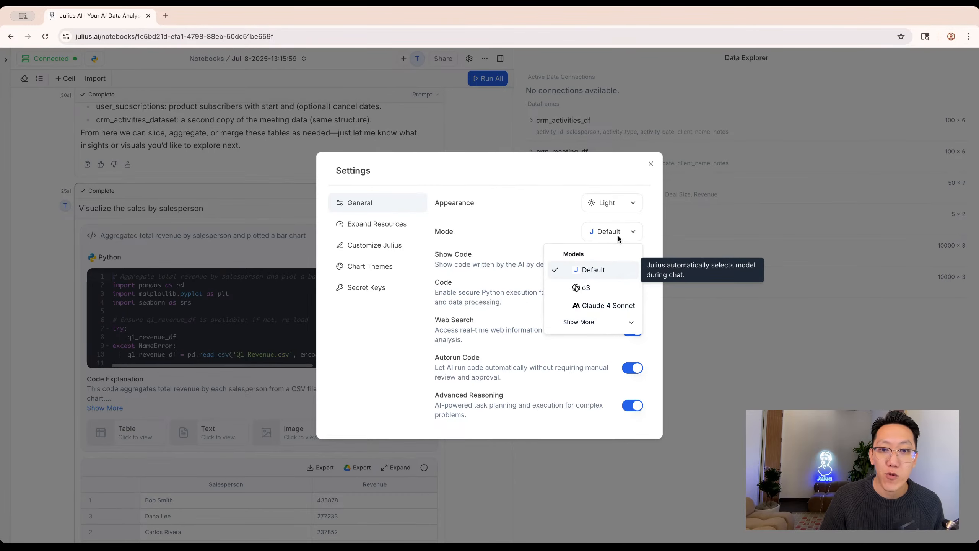
pyautogui.click(590, 306)
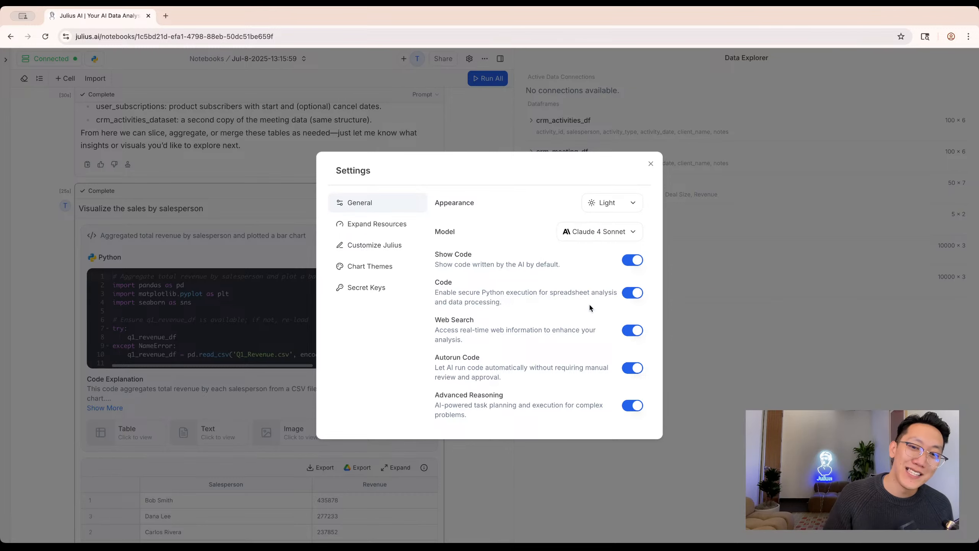
pyautogui.click(787, 404)
pyautogui.moveTo(150, 251)
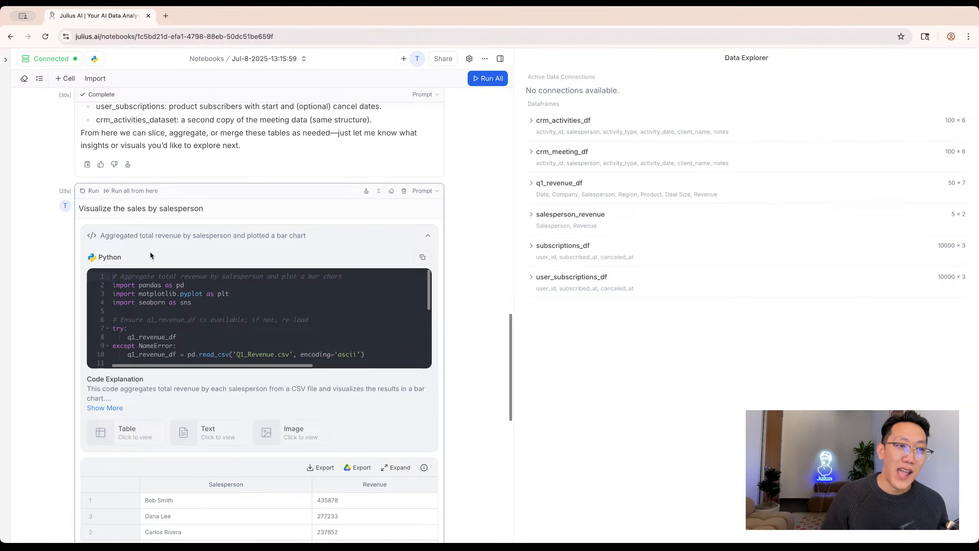
pyautogui.click(84, 193)
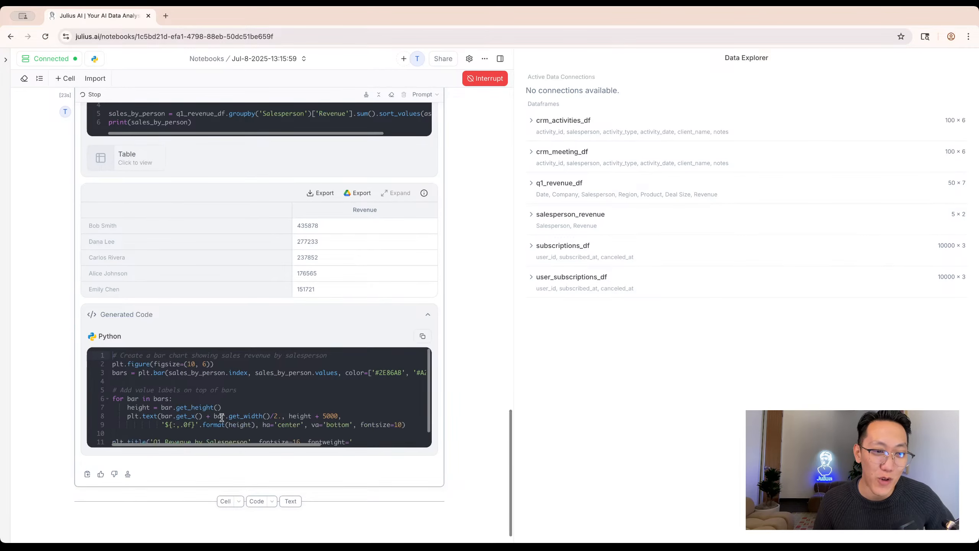
# - Examine the regenerated plotting code, the Q1 revenue bar chart and the written summary in the sales-by-salesperson cell
pyautogui.scroll(-3, 221, 417)
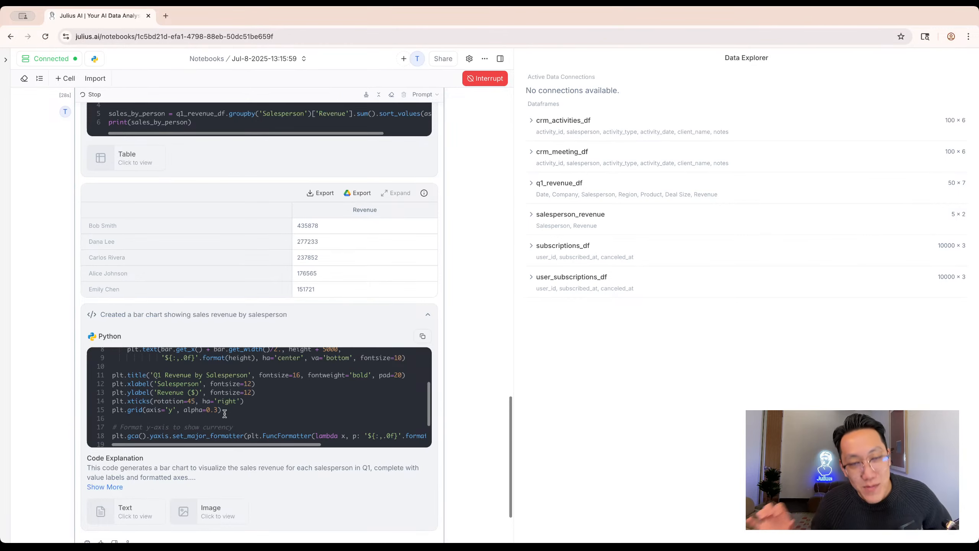
pyautogui.scroll(-3, 225, 417)
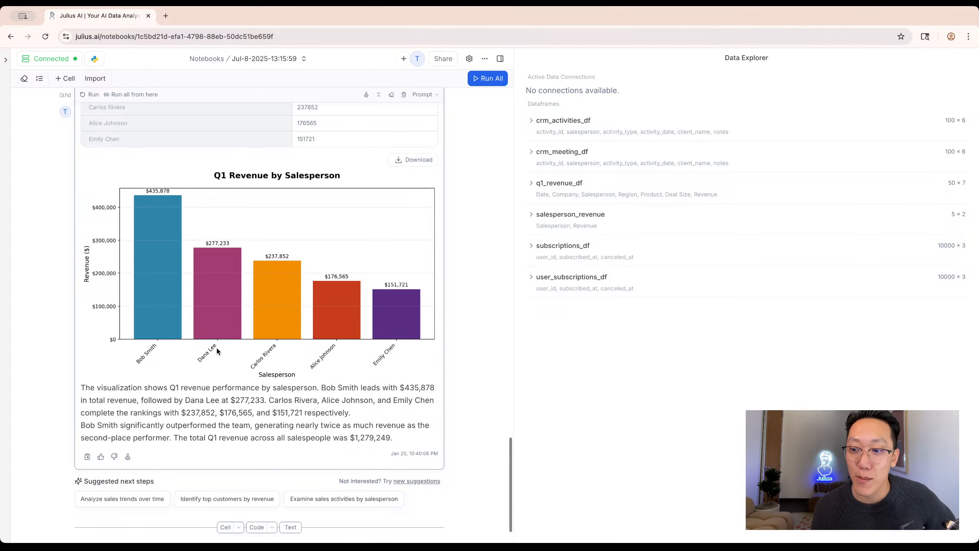
pyautogui.scroll(-2, 217, 351)
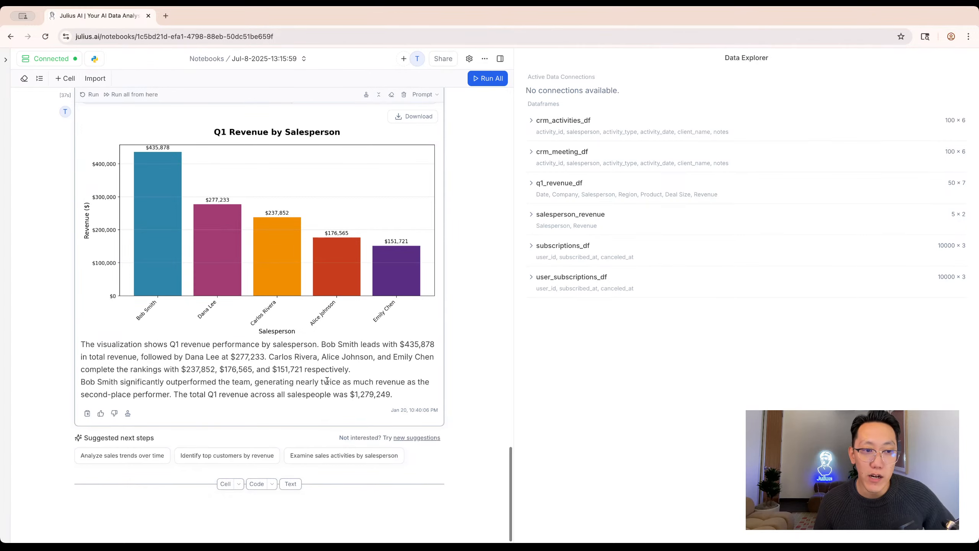
pyautogui.scroll(2, 327, 381)
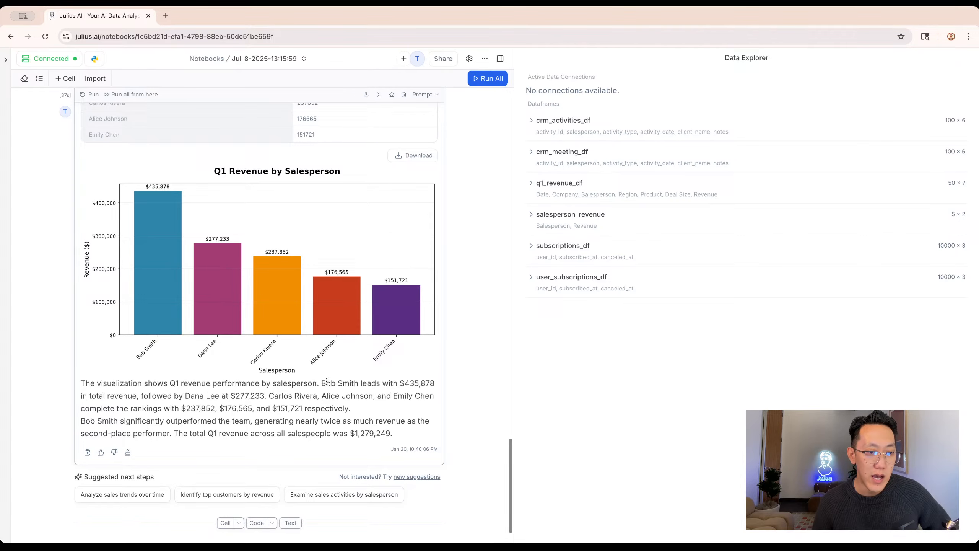
# - Switch the AI model to o3 and run the suggested next step "Examine sales activities by salesperson"
pyautogui.click(469, 59)
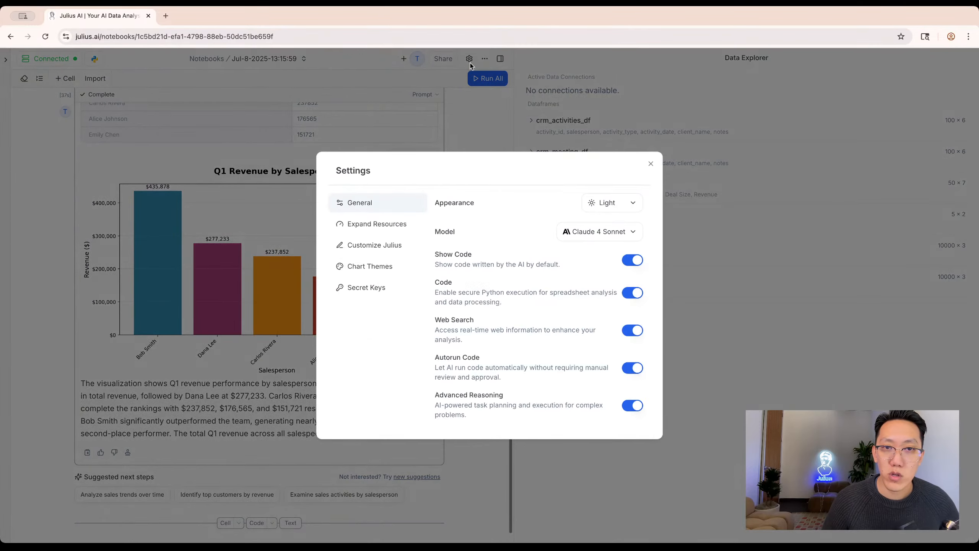
pyautogui.click(615, 232)
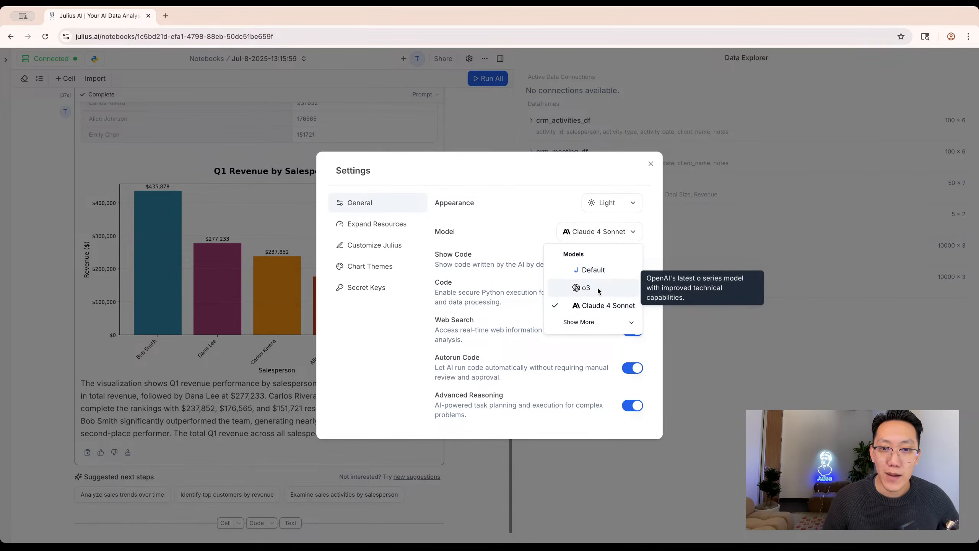
pyautogui.click(586, 299)
pyautogui.click(546, 507)
pyautogui.scroll(-2, 501, 505)
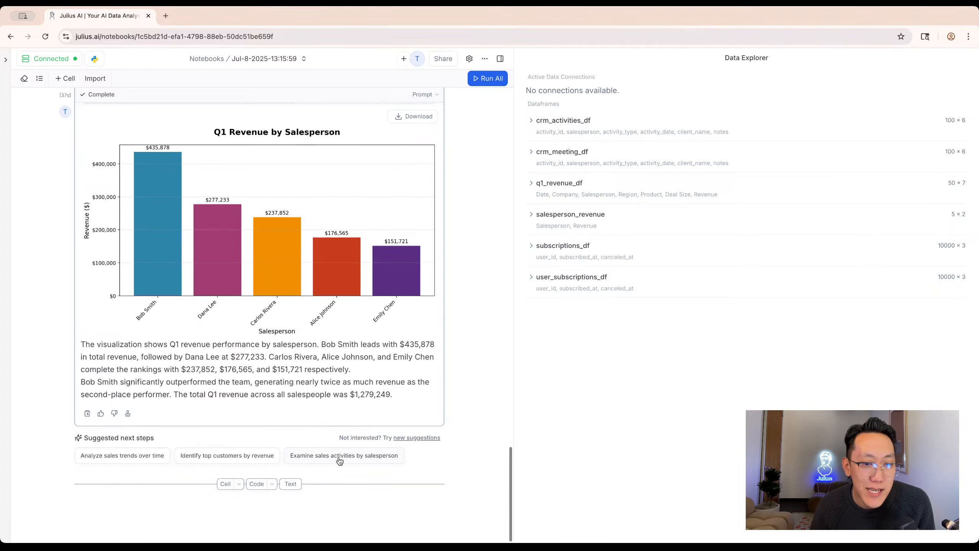
pyautogui.click(312, 456)
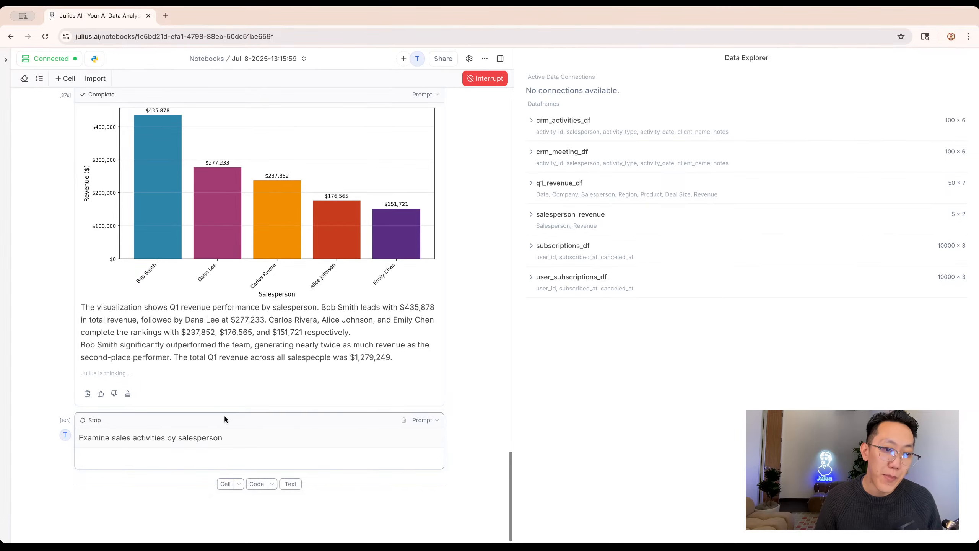
# - Check the selected model in the settings and examine the CRM activity bar chart and activity type heatmap
pyautogui.click(470, 58)
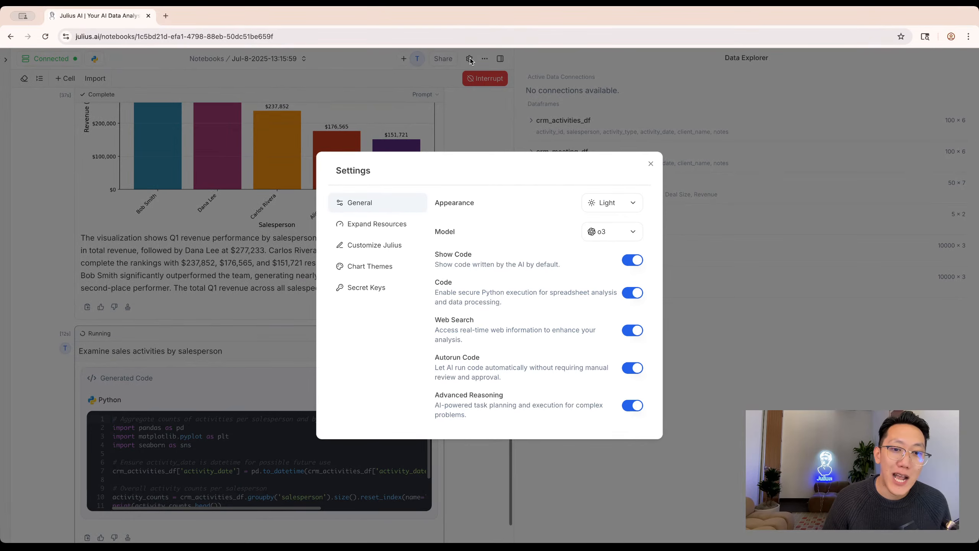
pyautogui.click(711, 339)
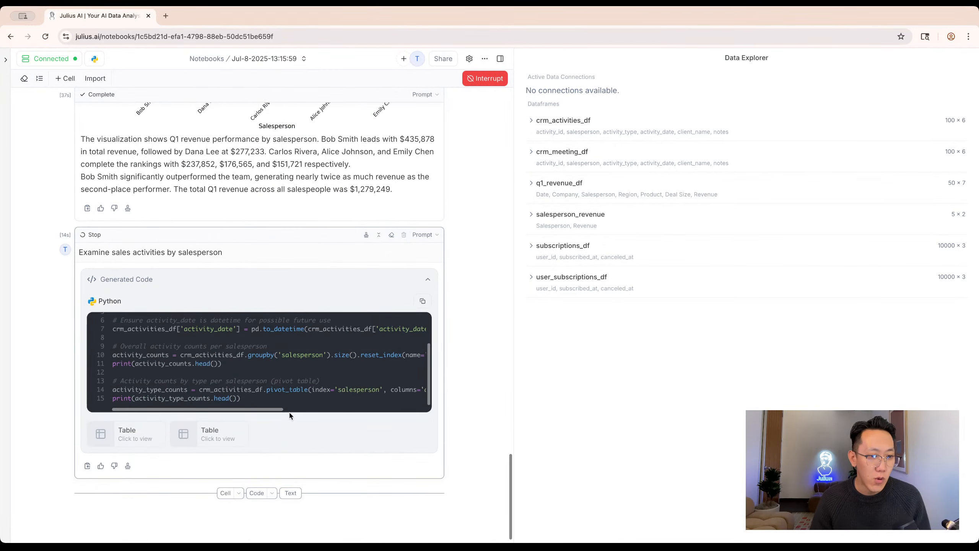
pyautogui.middleClick(11, 36)
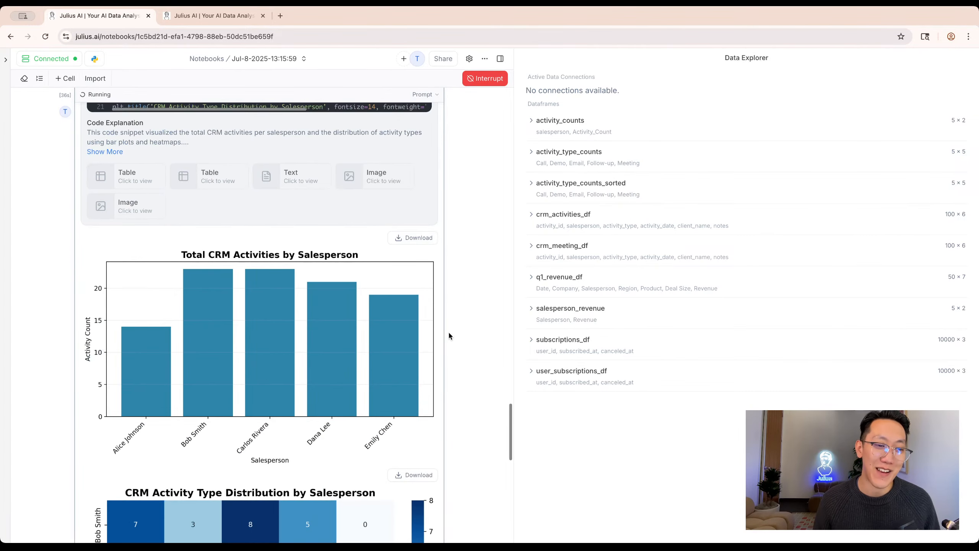
pyautogui.scroll(-4, 451, 336)
pyautogui.scroll(5, 442, 335)
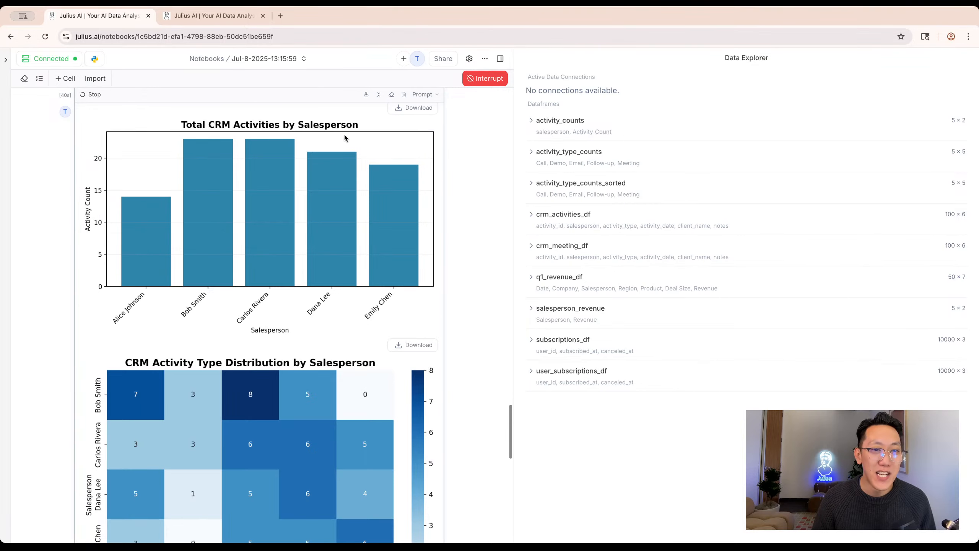
pyautogui.scroll(-4, 385, 311)
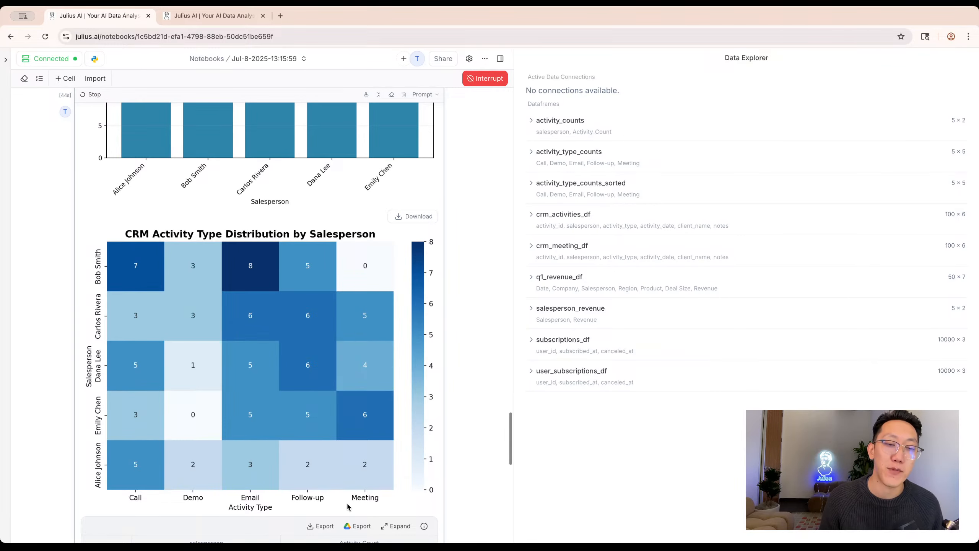
# - View the notebook's sharing options, close them and go back to the "Visualize the sales by salesperson" cell
pyautogui.click(439, 60)
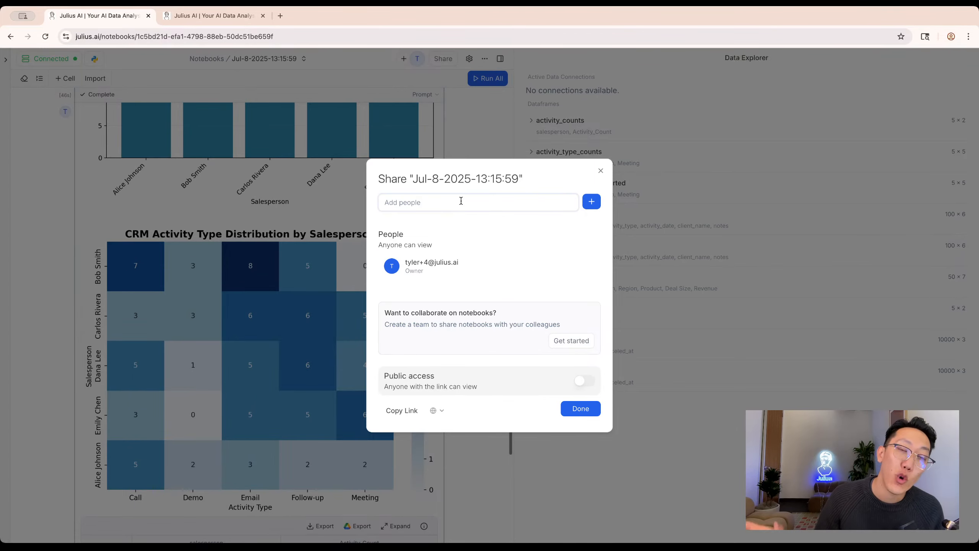
pyautogui.click(601, 170)
pyautogui.scroll(5, 386, 300)
pyautogui.scroll(10, 385, 300)
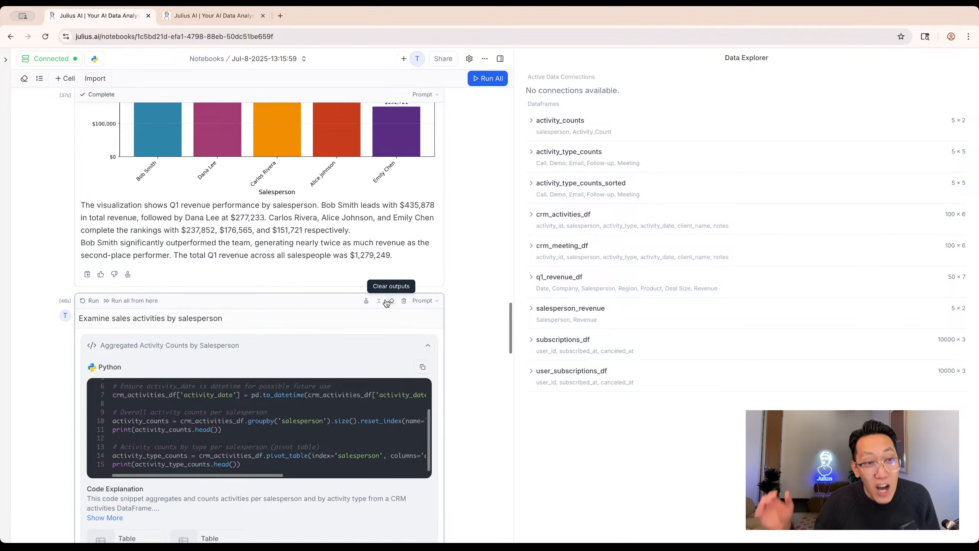
pyautogui.scroll(5, 270, 325)
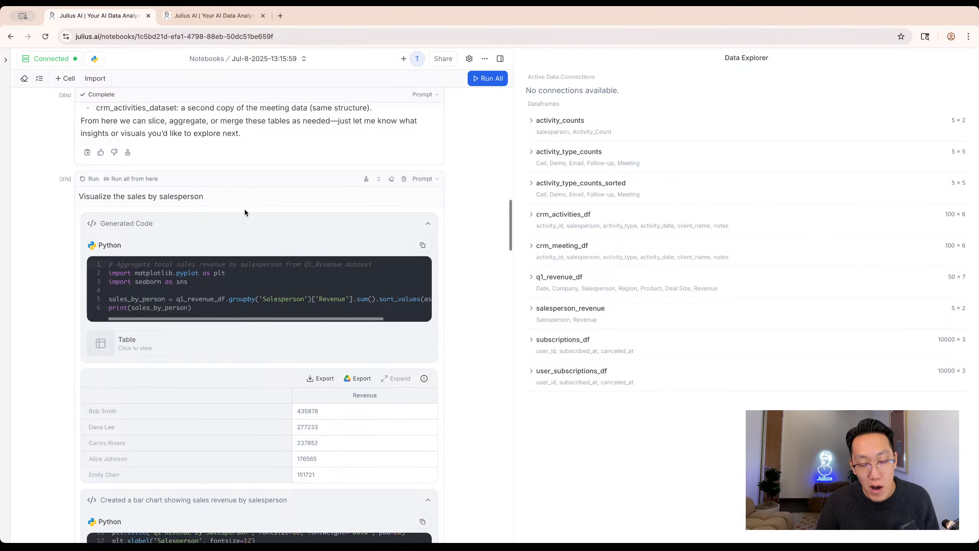
pyautogui.click(287, 192)
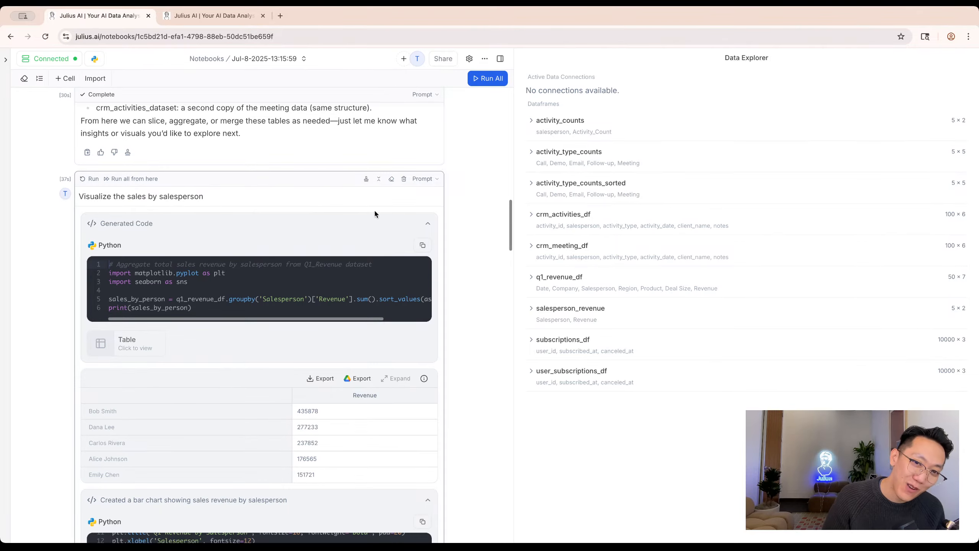
# - Examine the activity tables, written insights and activity type heatmap in the sales-activities cell
pyautogui.scroll(-20, 376, 212)
pyautogui.scroll(8, 367, 261)
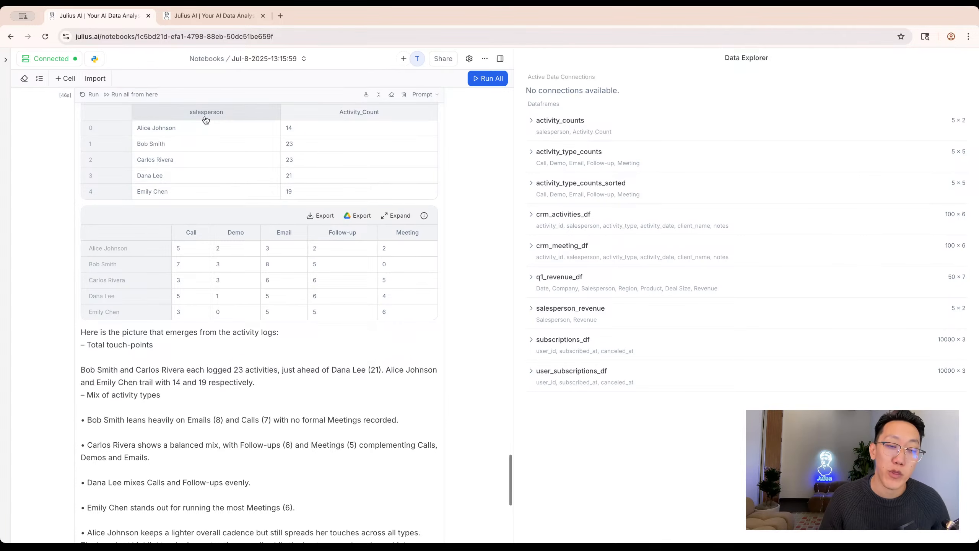
pyautogui.scroll(-8, 205, 116)
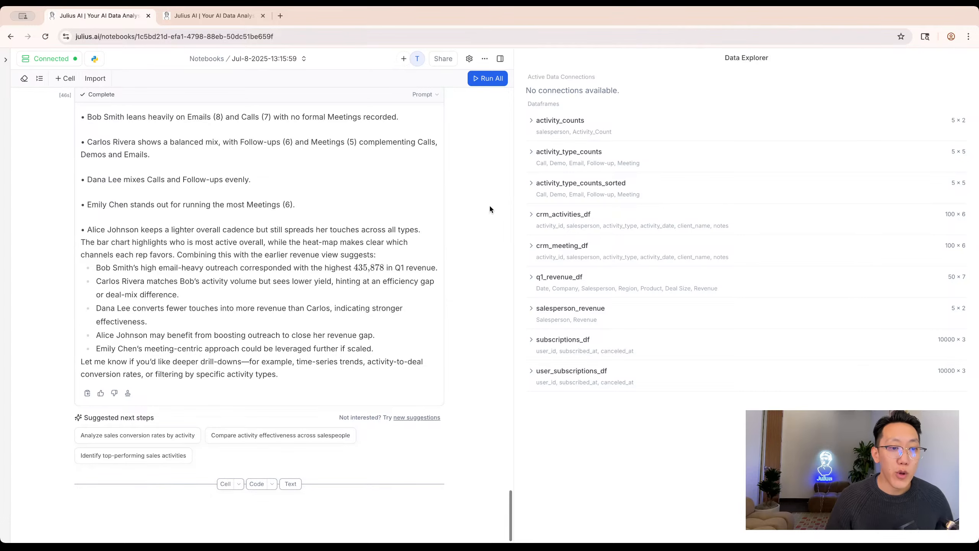
pyautogui.scroll(1, 455, 255)
pyautogui.scroll(15, 449, 255)
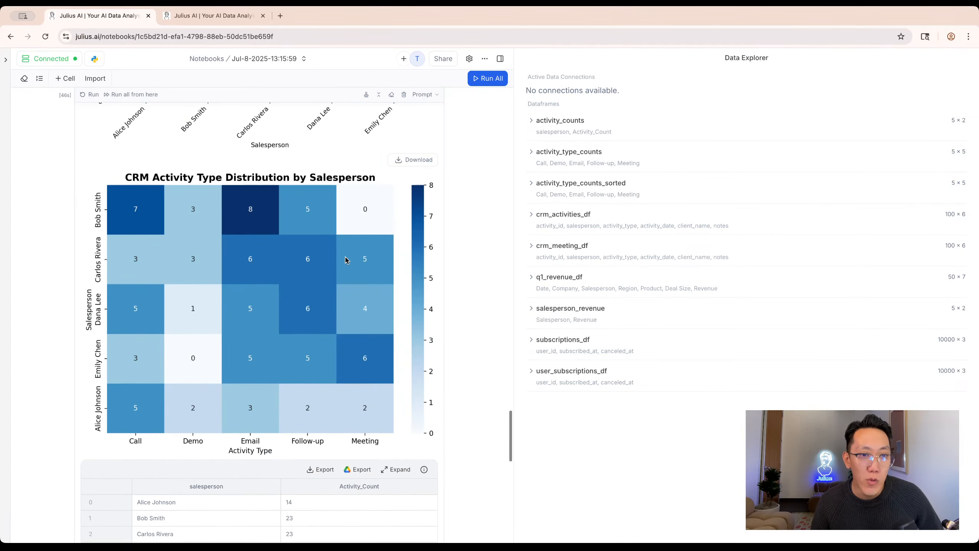
# - Hide the outputs of the "Examine sales activities by salesperson" cell and show them again
pyautogui.scroll(10, 345, 256)
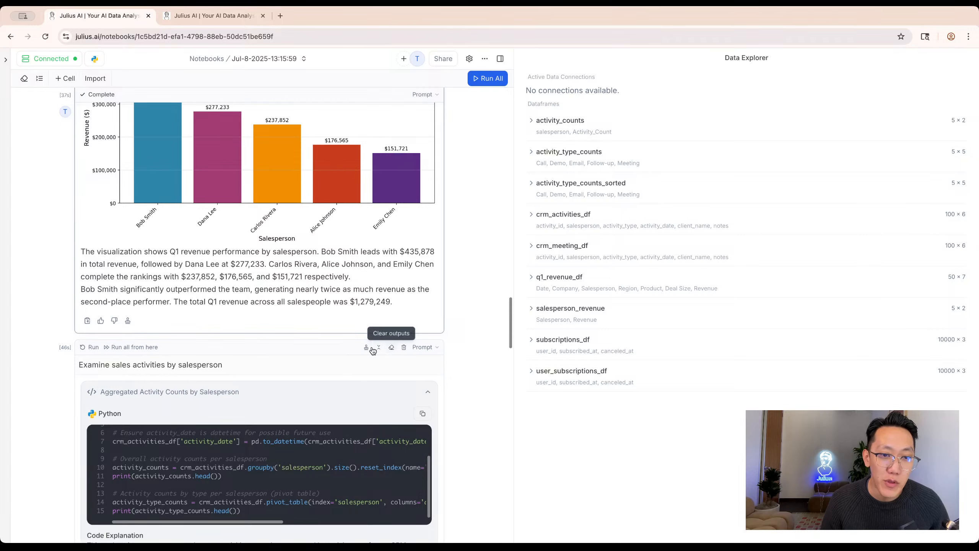
pyautogui.scroll(-1, 381, 346)
pyautogui.scroll(-2, 381, 346)
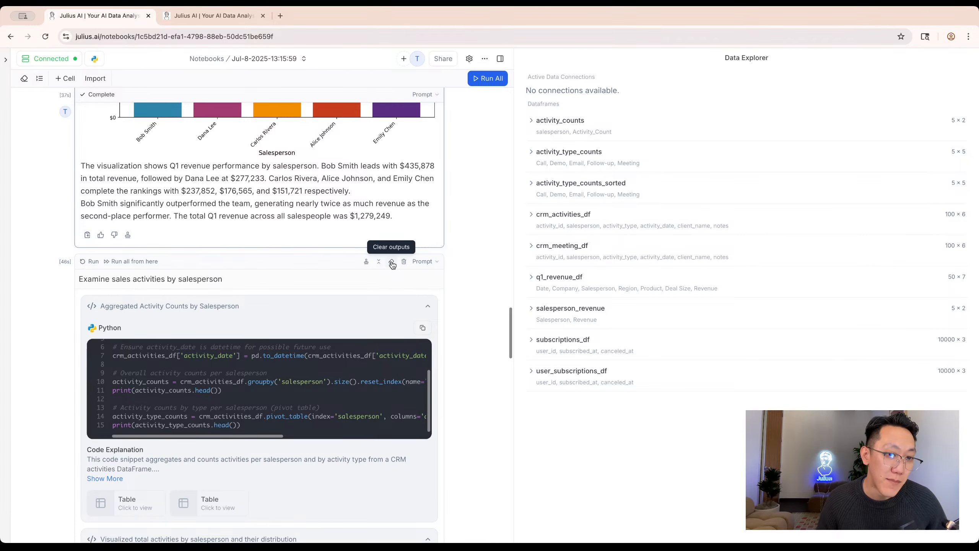
pyautogui.click(379, 262)
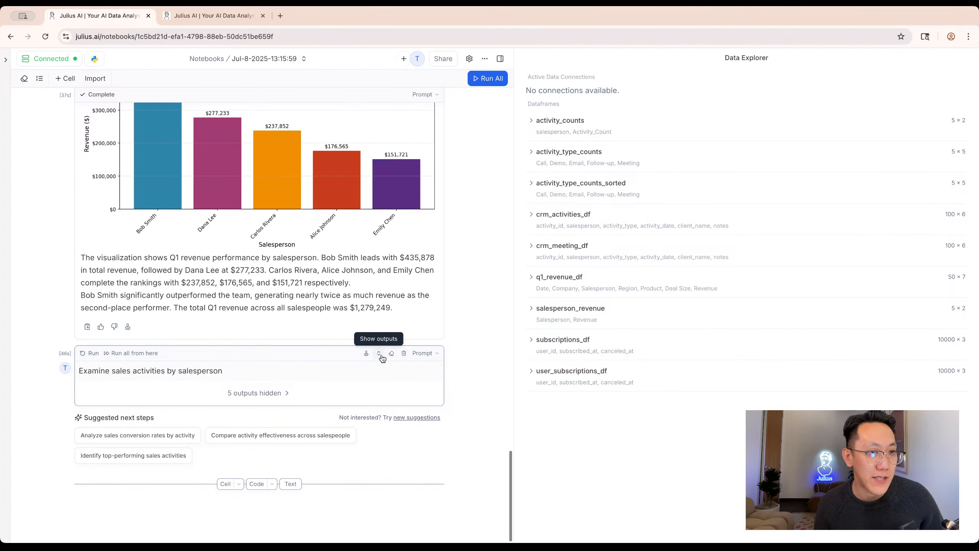
pyautogui.click(379, 353)
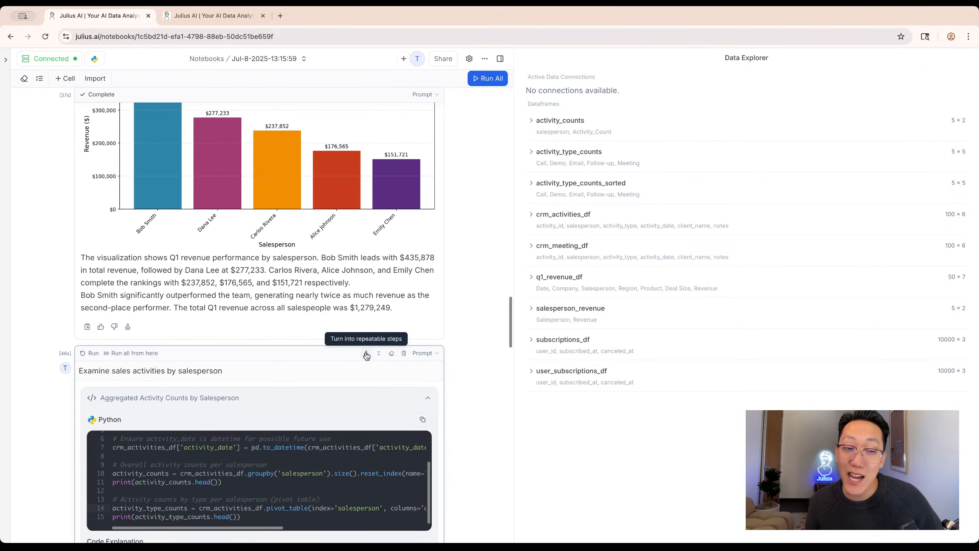
# - Turn the "Examine sales activities by salesperson" cell into repeatable steps as 3 new cells and check the resulting text cell in its editor
pyautogui.scroll(-6, 366, 356)
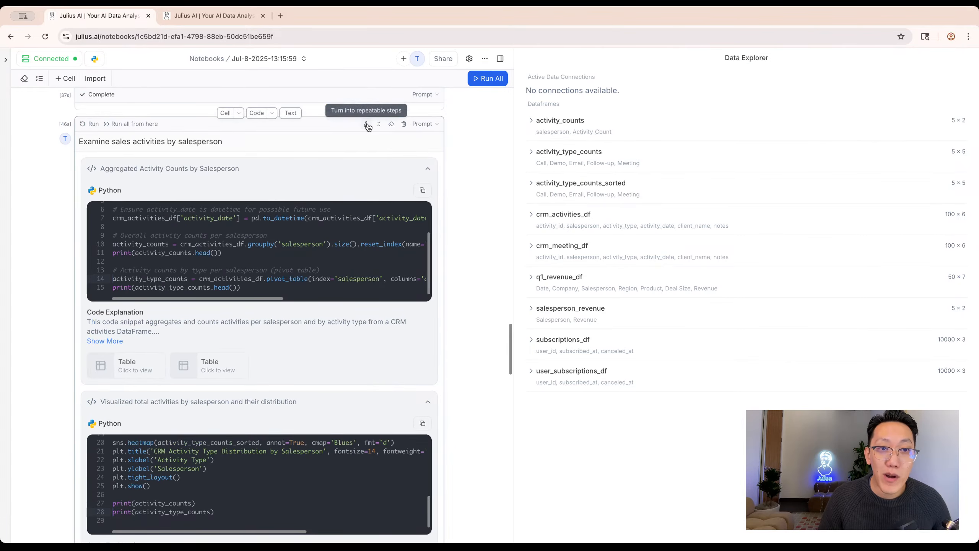
pyautogui.click(366, 124)
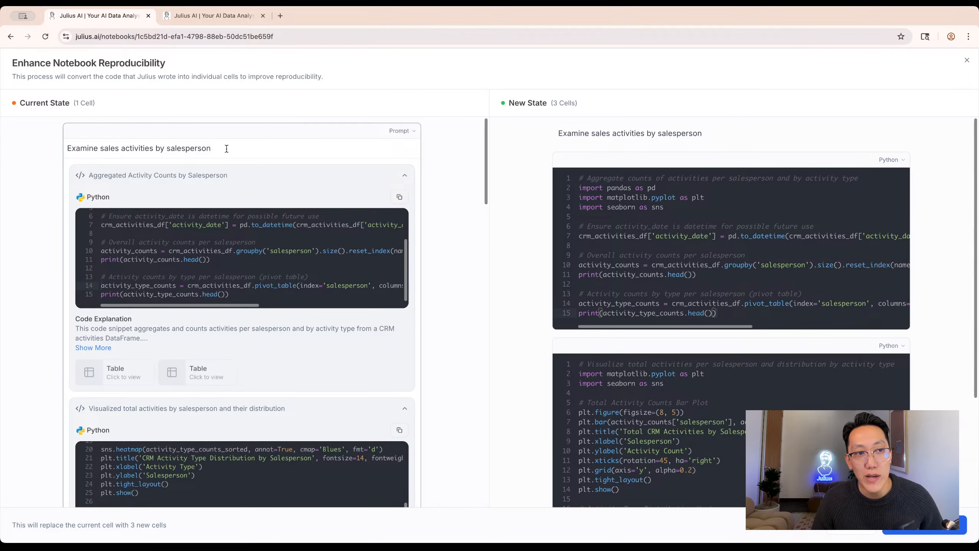
pyautogui.moveTo(227, 149); pyautogui.dragTo(49, 153)
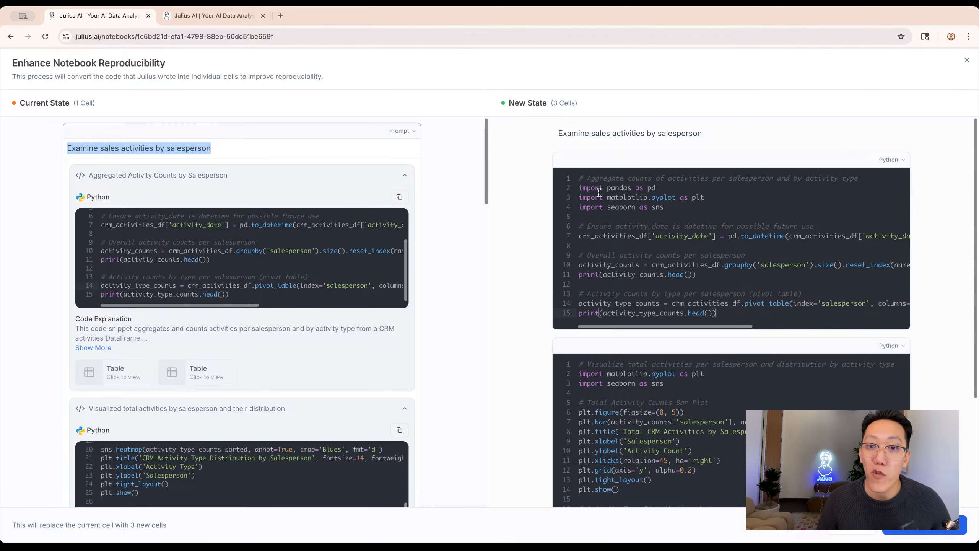
pyautogui.click(918, 525)
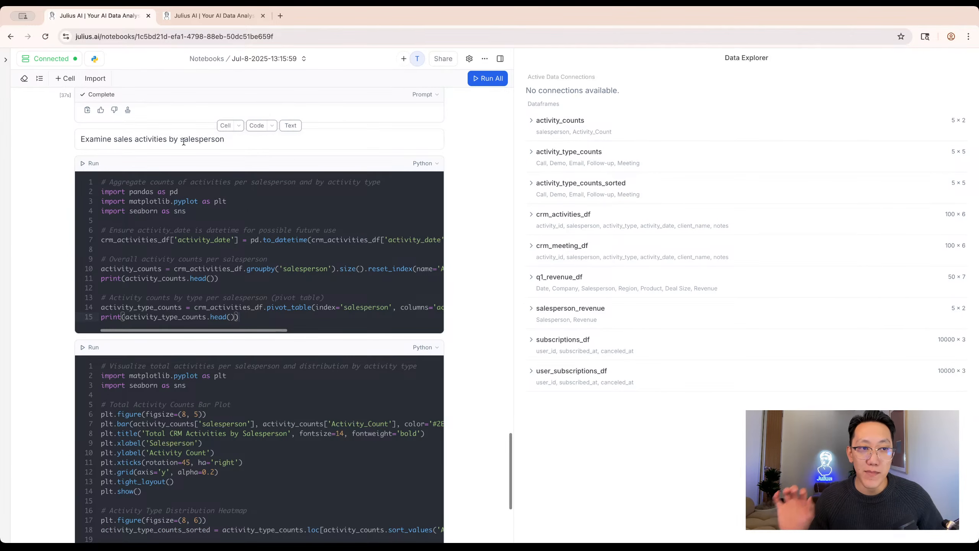
pyautogui.click(184, 140)
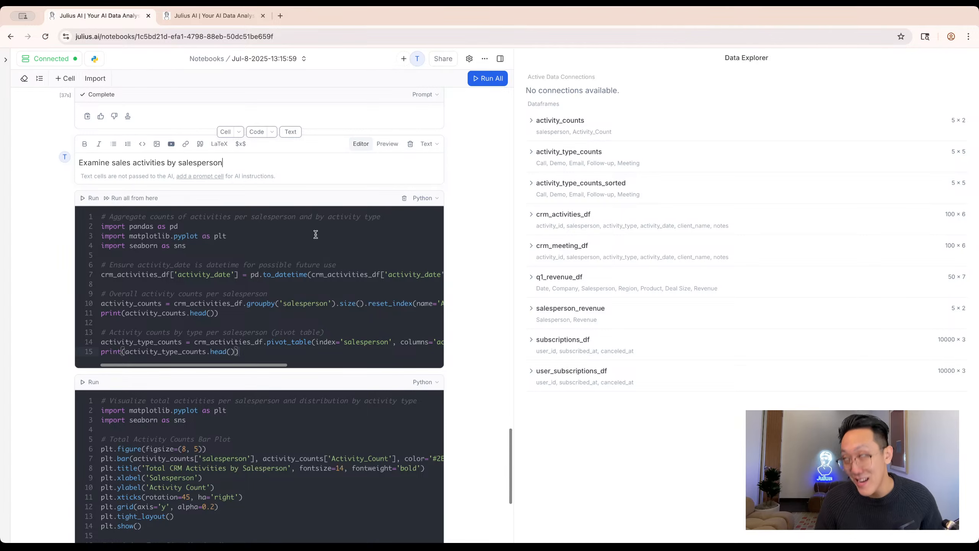
pyautogui.click(469, 251)
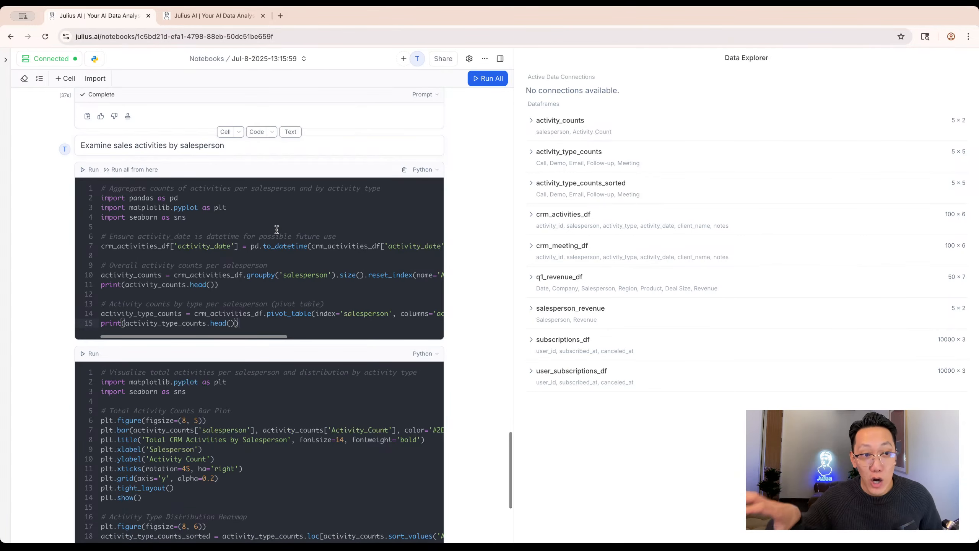
# - Examine the Python code in the repeatable cells generated below the "Examine sales activities by salesperson" text cell
pyautogui.click(277, 229)
pyautogui.scroll(-2, 264, 231)
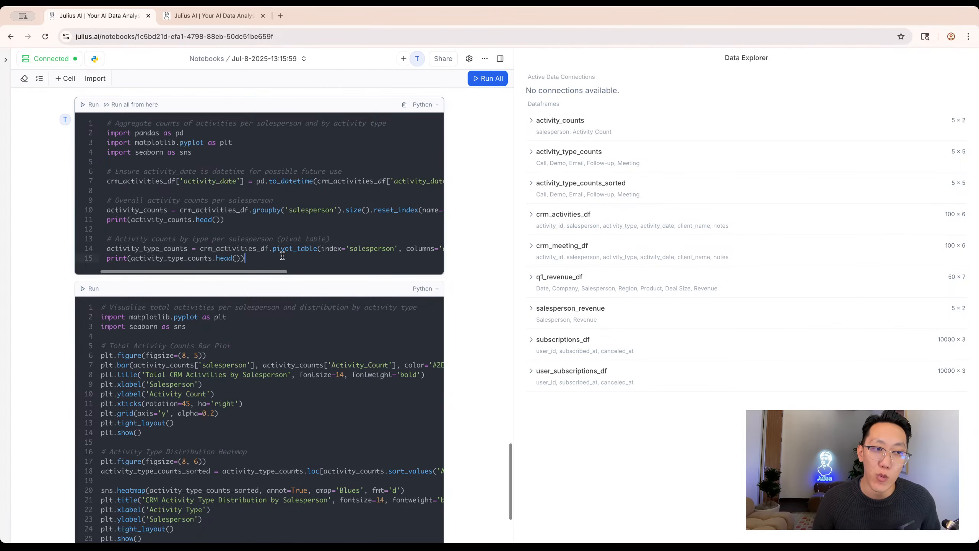
pyautogui.moveTo(283, 256); pyautogui.dragTo(124, 150)
pyautogui.click(127, 153)
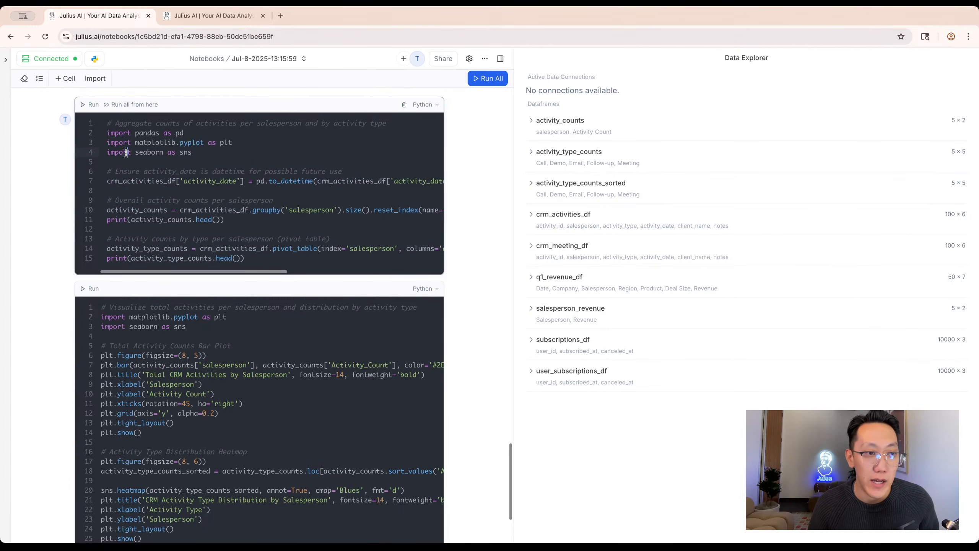
pyautogui.scroll(-3, 127, 152)
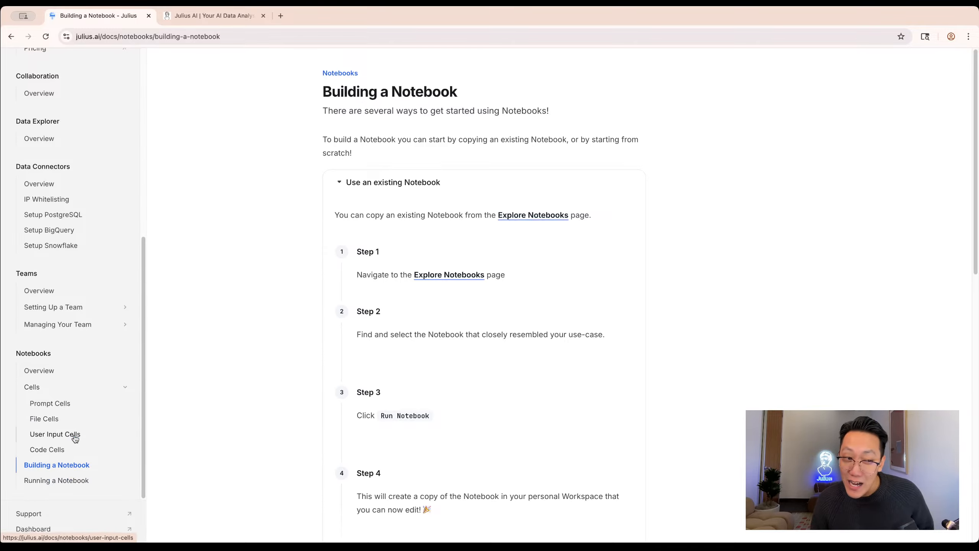
# - Go back from the documentation to the notebook and view the community forum
pyautogui.press('super+bracketleft')
pyautogui.press('super+bracketleft')
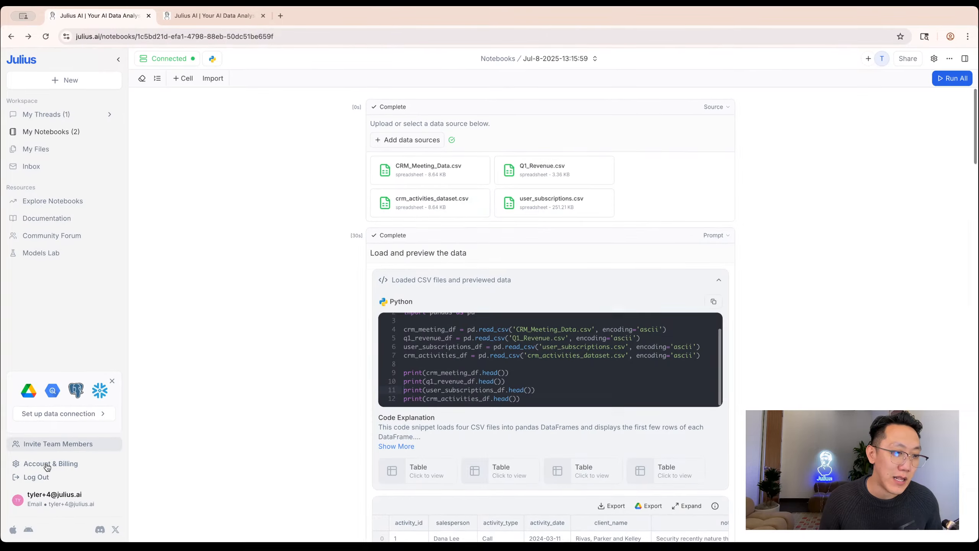
pyautogui.click(40, 237)
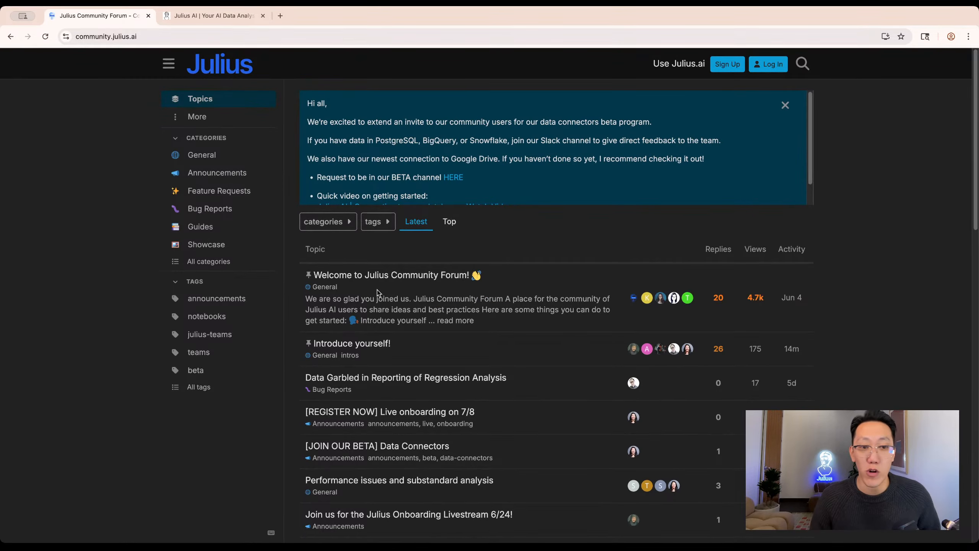
pyautogui.click(356, 297)
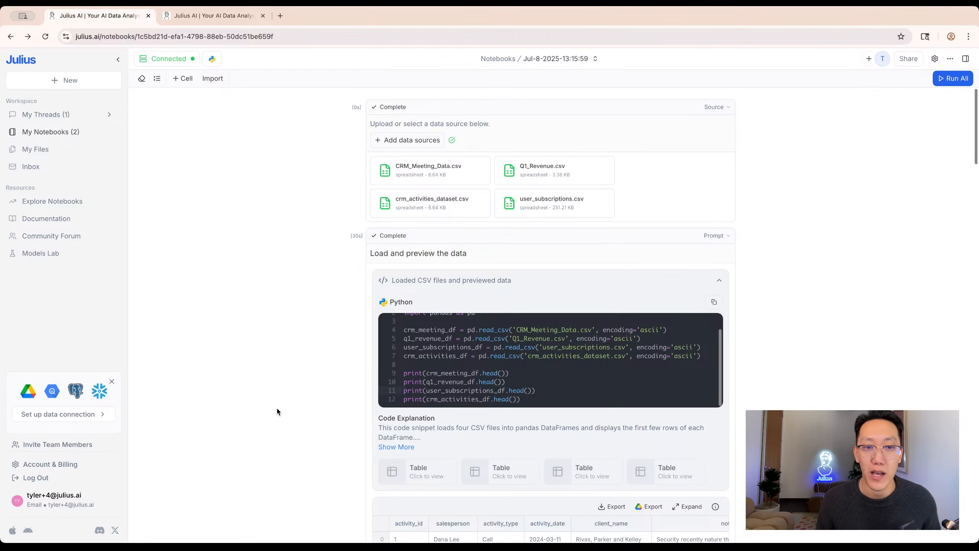
# - Expand the list of threads and create a new blank notebook
pyautogui.scroll(-8, 288, 416)
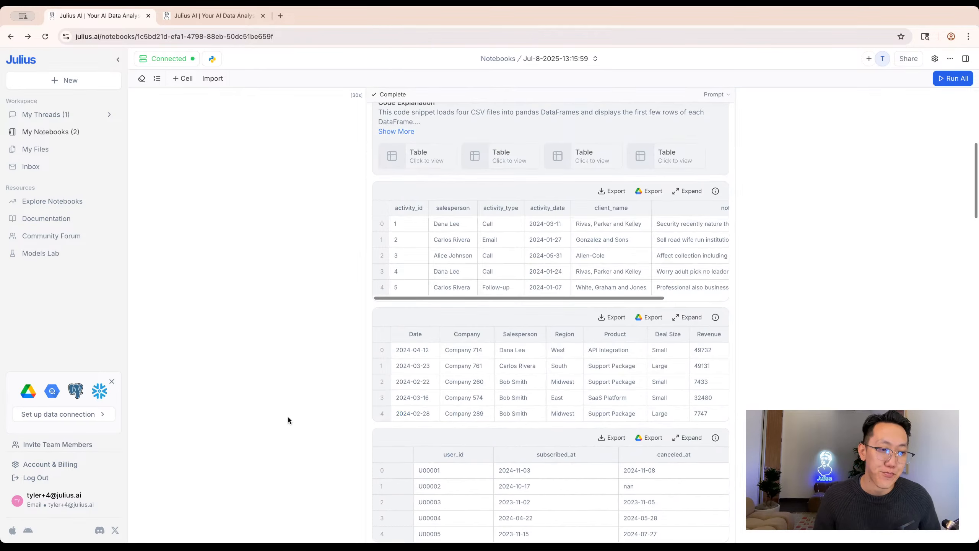
pyautogui.scroll(8, 289, 419)
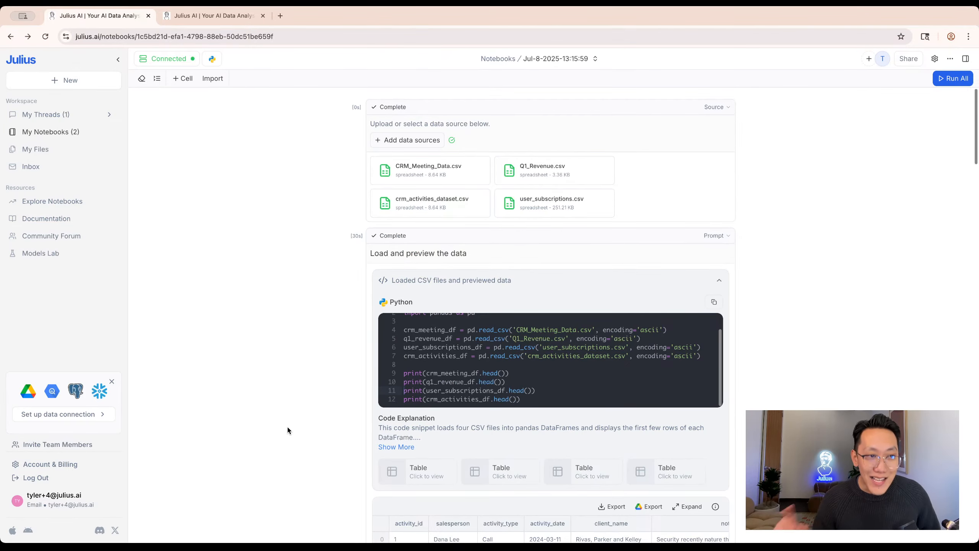
pyautogui.click(43, 114)
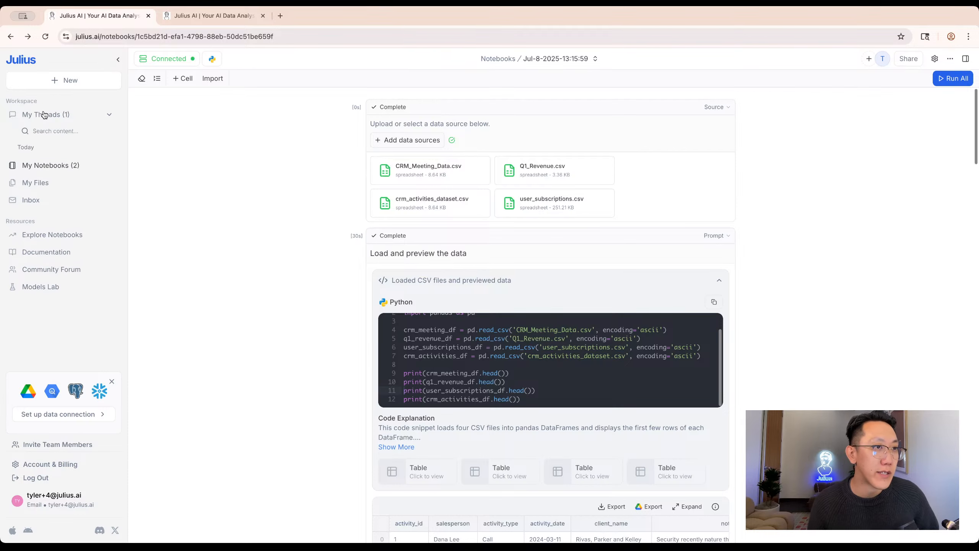
pyautogui.click(50, 82)
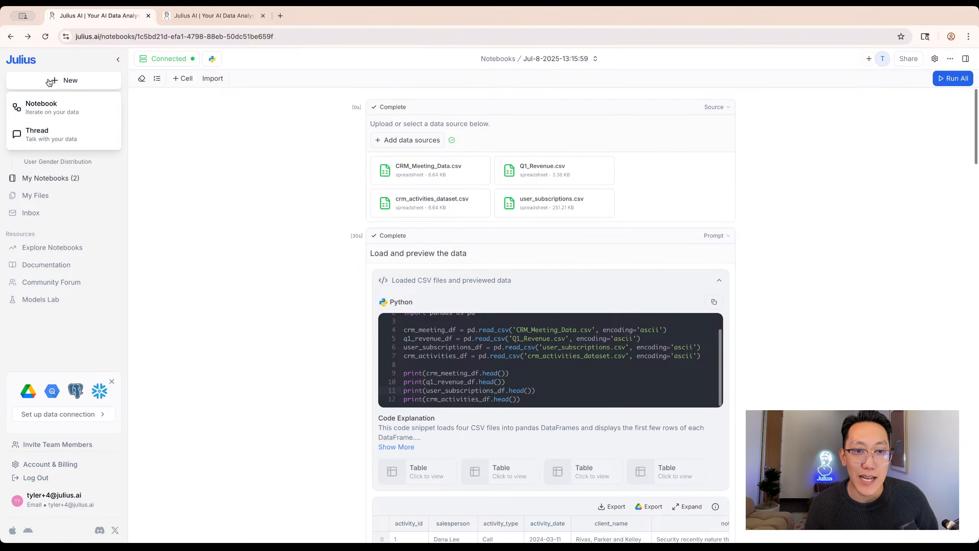
pyautogui.click(47, 103)
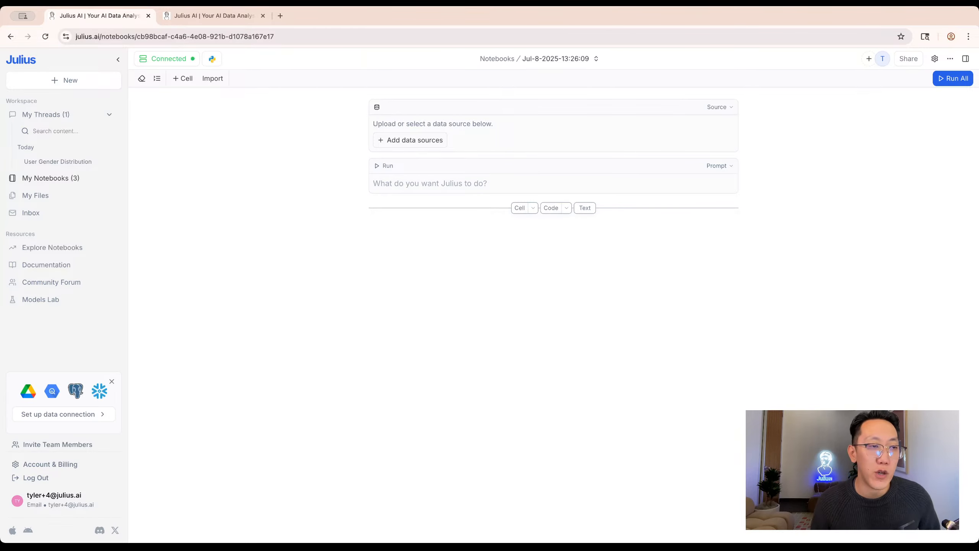
# - Start a new thread with Extended Memory turned on and Advanced Reasoning turned off
pyautogui.click(84, 82)
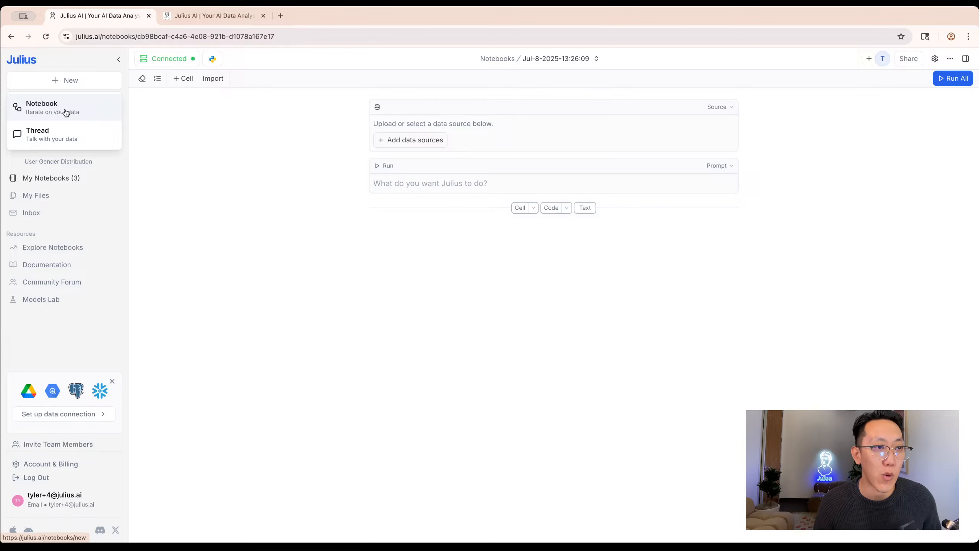
pyautogui.click(46, 138)
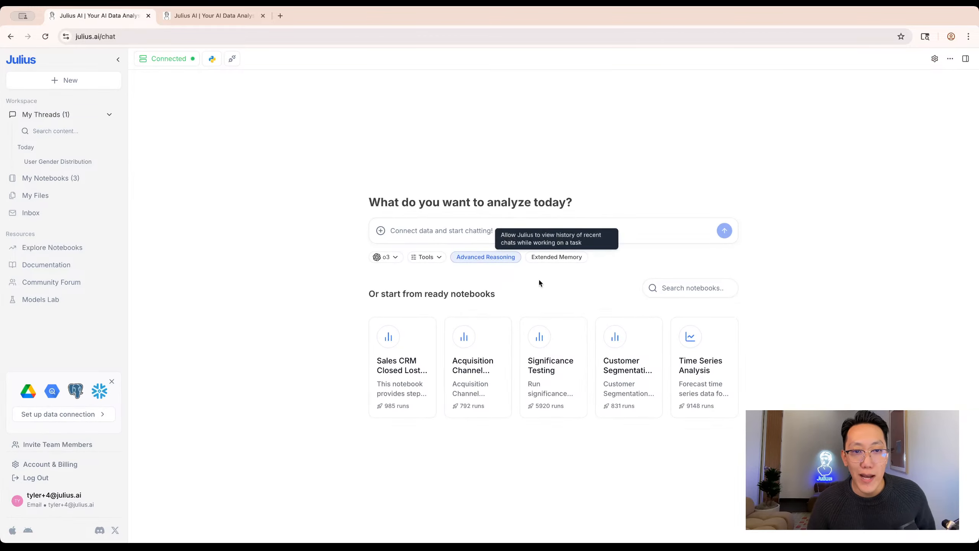
pyautogui.click(545, 259)
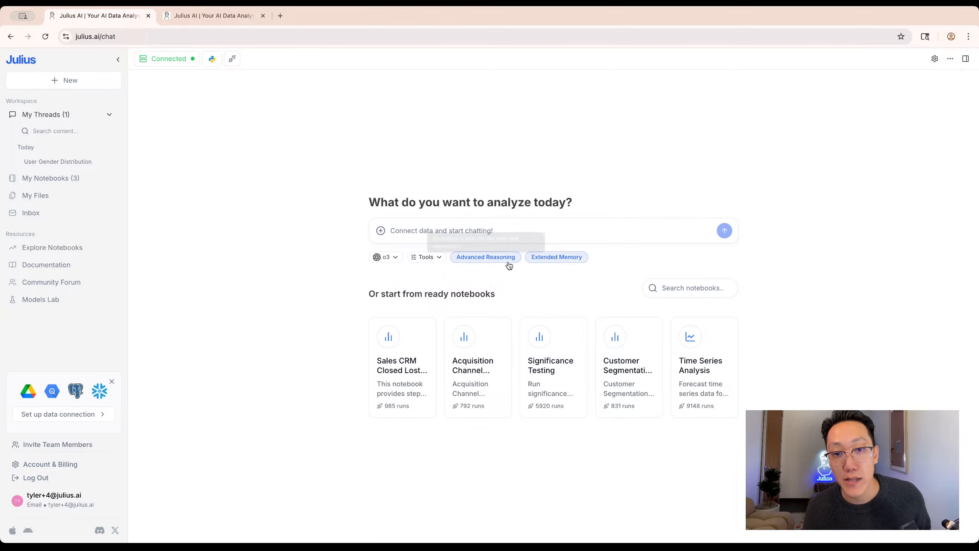
pyautogui.click(508, 264)
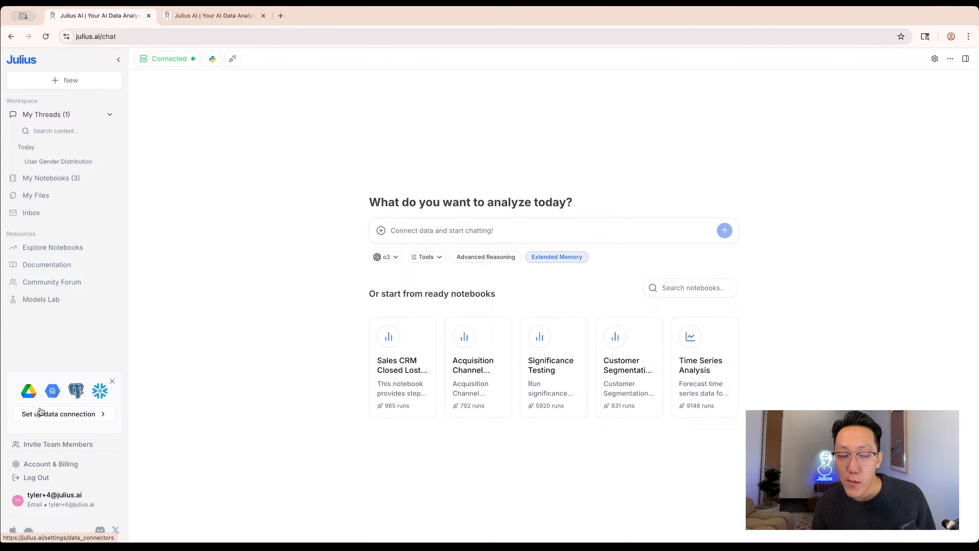
# - Open the data connection setup and look through the connectors available under "Discover new connections"
pyautogui.click(58, 416)
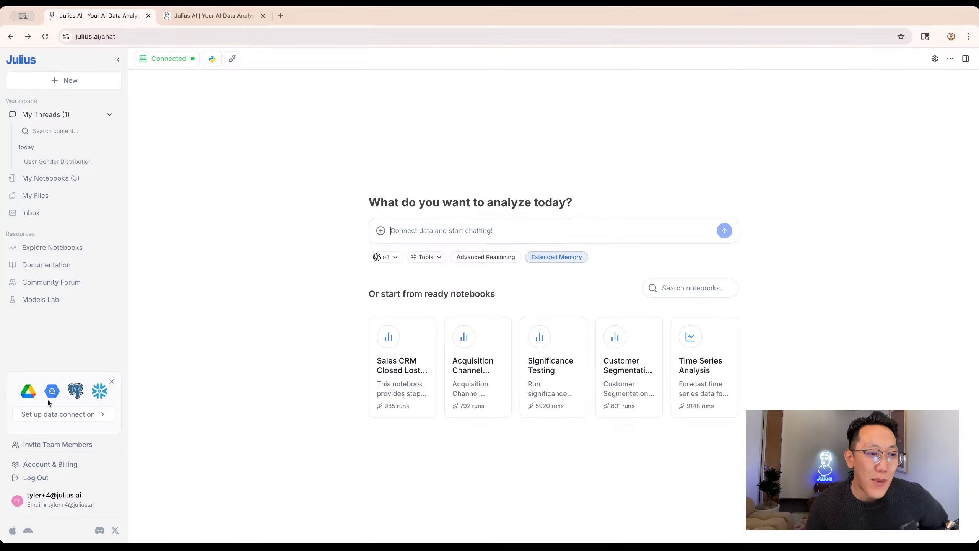
pyautogui.click(48, 414)
pyautogui.scroll(-6, 245, 332)
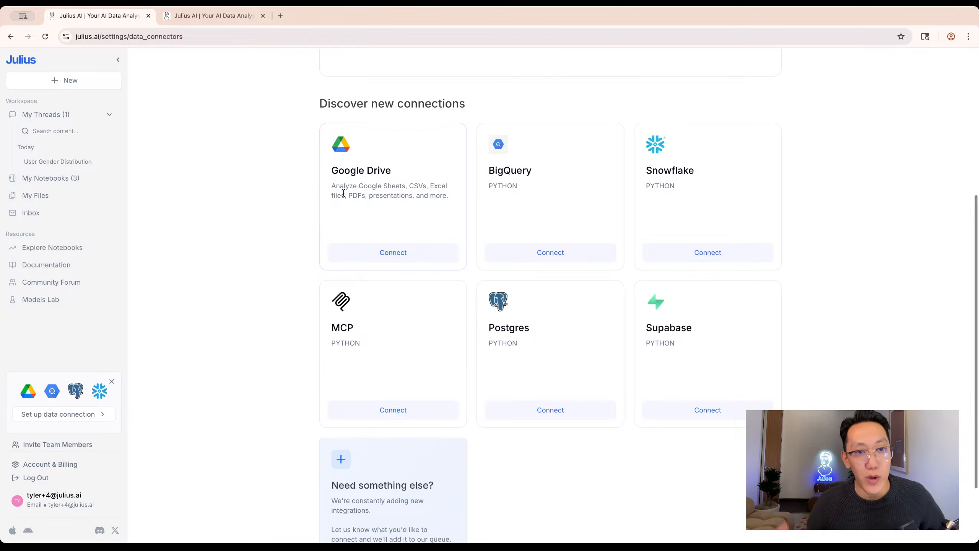
pyautogui.scroll(1, 337, 198)
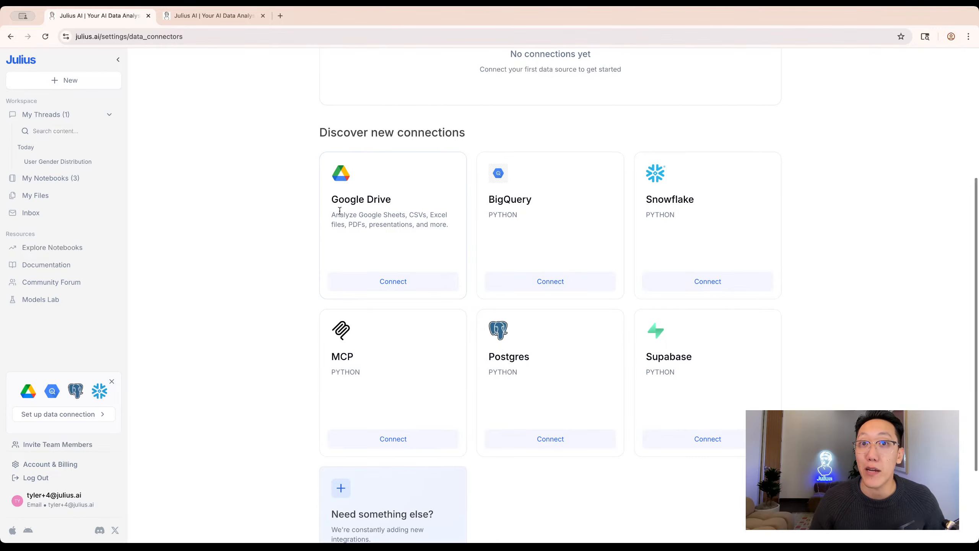
pyautogui.scroll(-1, 347, 213)
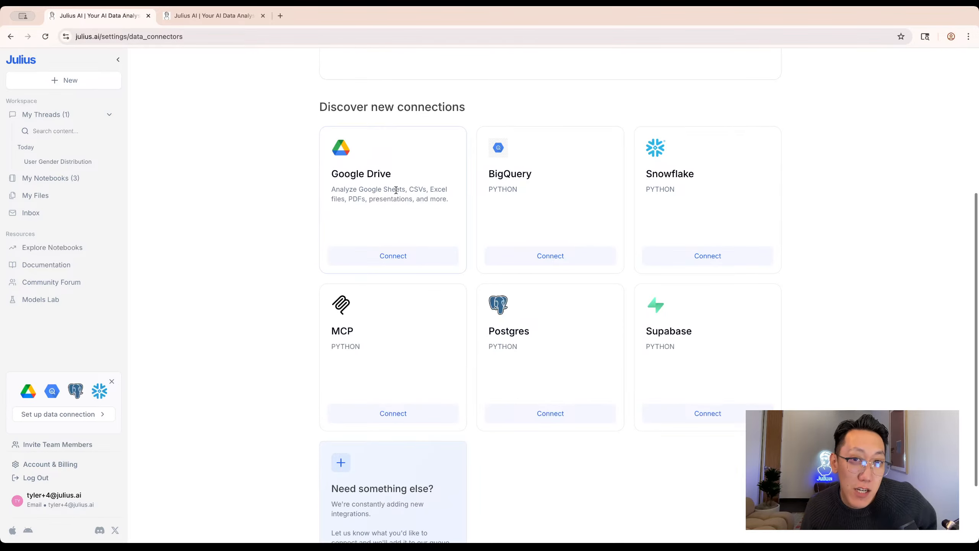
pyautogui.scroll(-3, 386, 199)
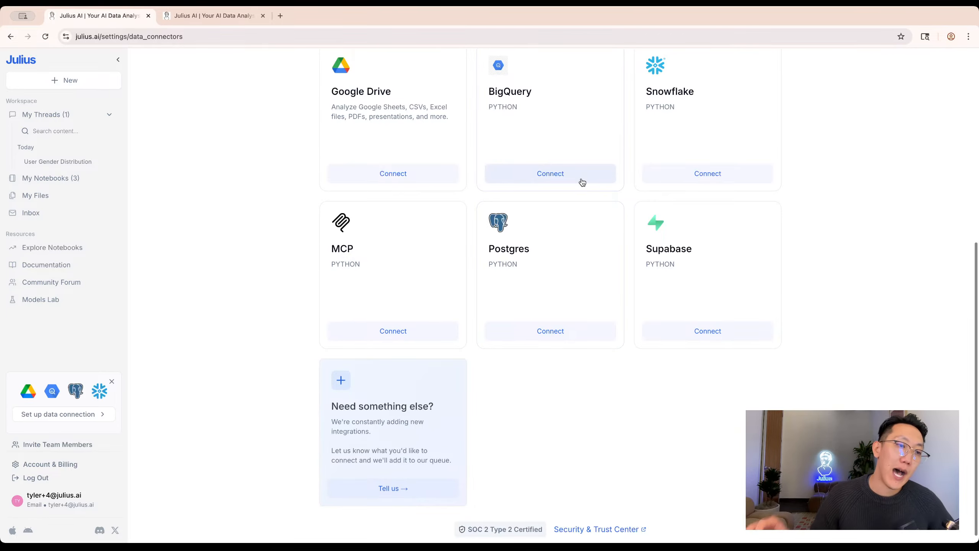
# - Create another blank notebook and view the files offered as data sources, leaving none selected
pyautogui.click(91, 84)
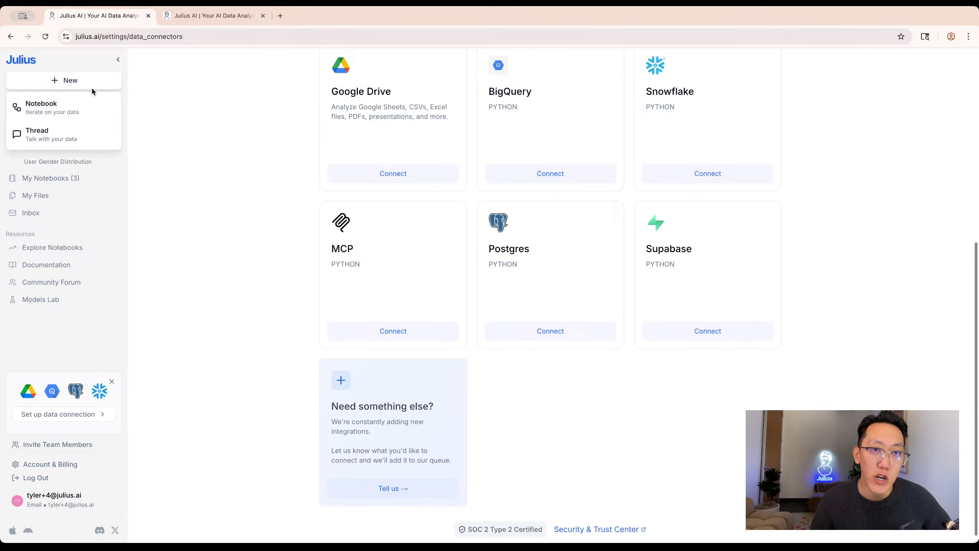
pyautogui.click(83, 108)
pyautogui.click(55, 83)
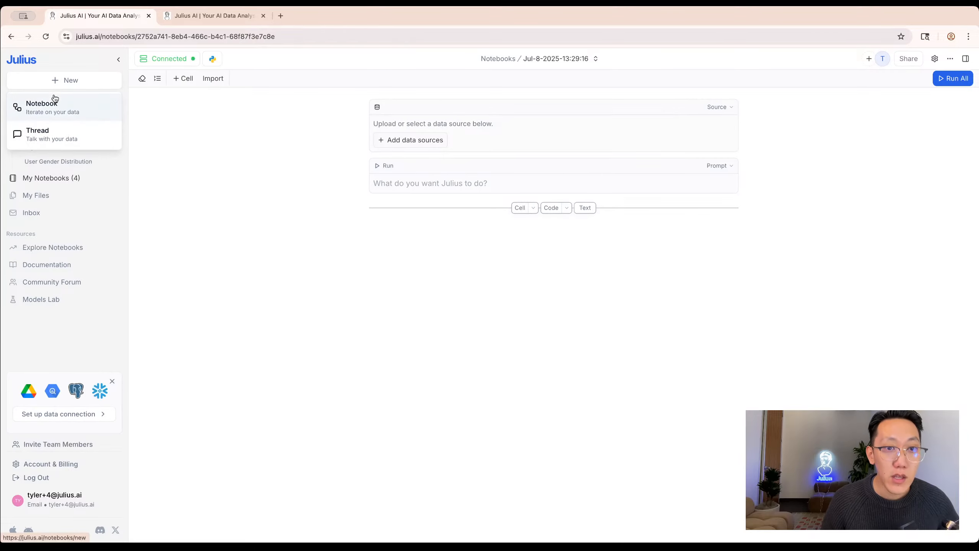
pyautogui.click(424, 142)
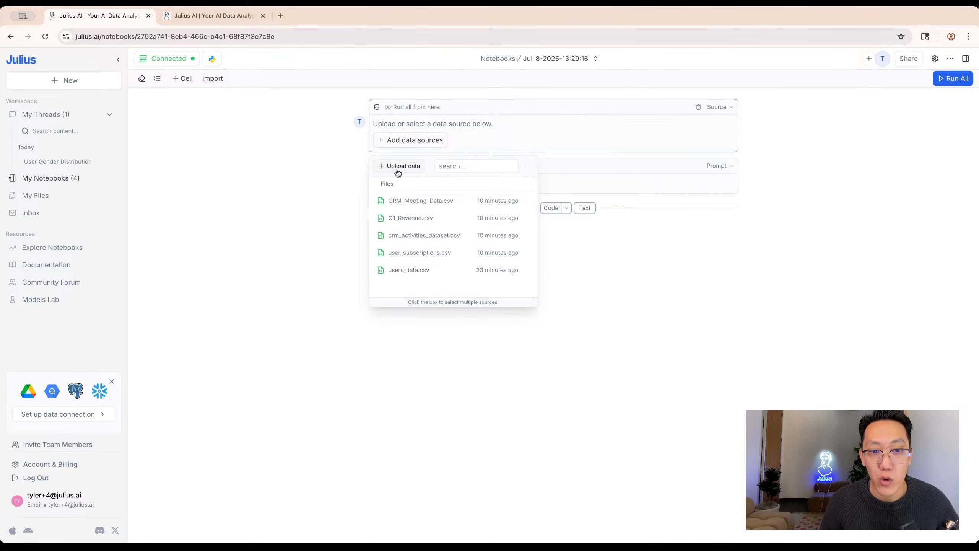
pyautogui.click(232, 104)
# - Start a new thread, view its options for attaching files and data sources, and close them
pyautogui.click(65, 80)
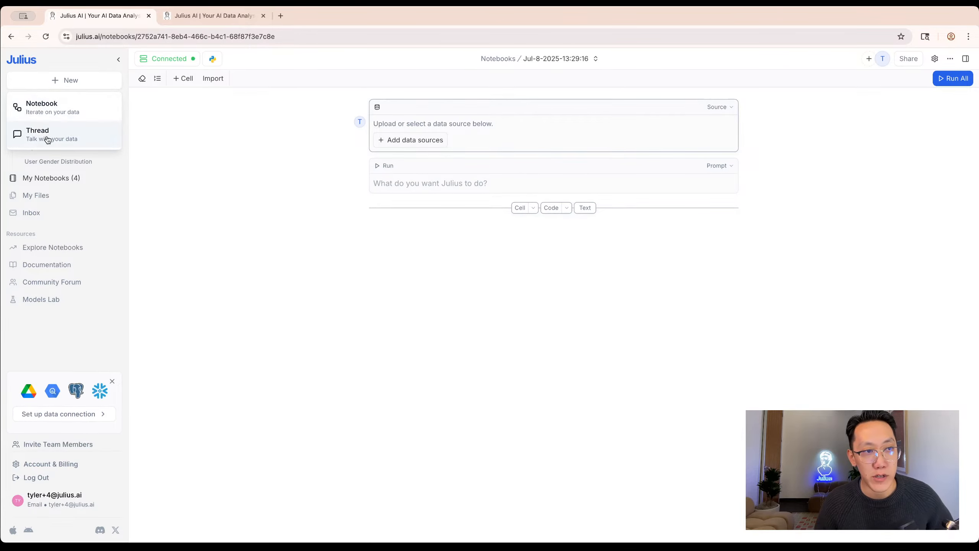
pyautogui.click(48, 140)
pyautogui.click(380, 230)
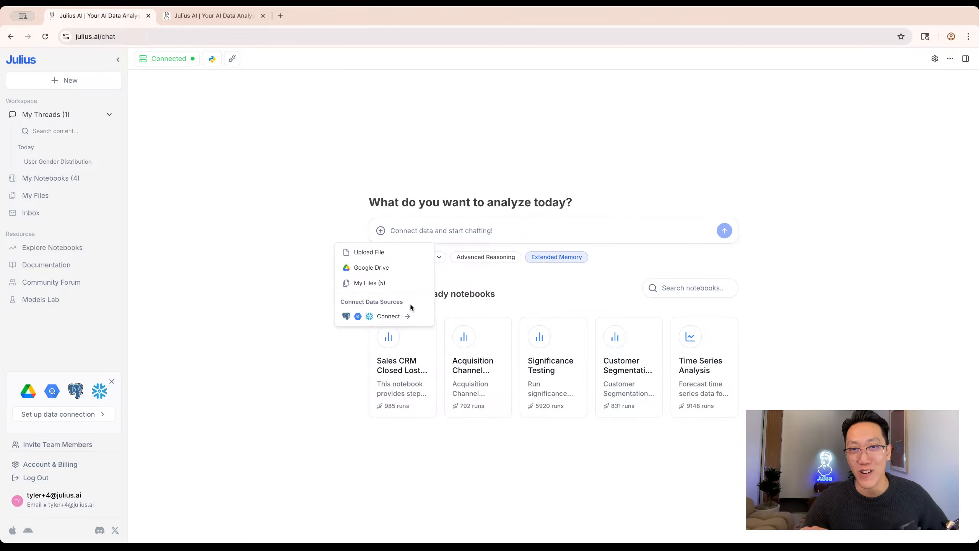
pyautogui.click(560, 213)
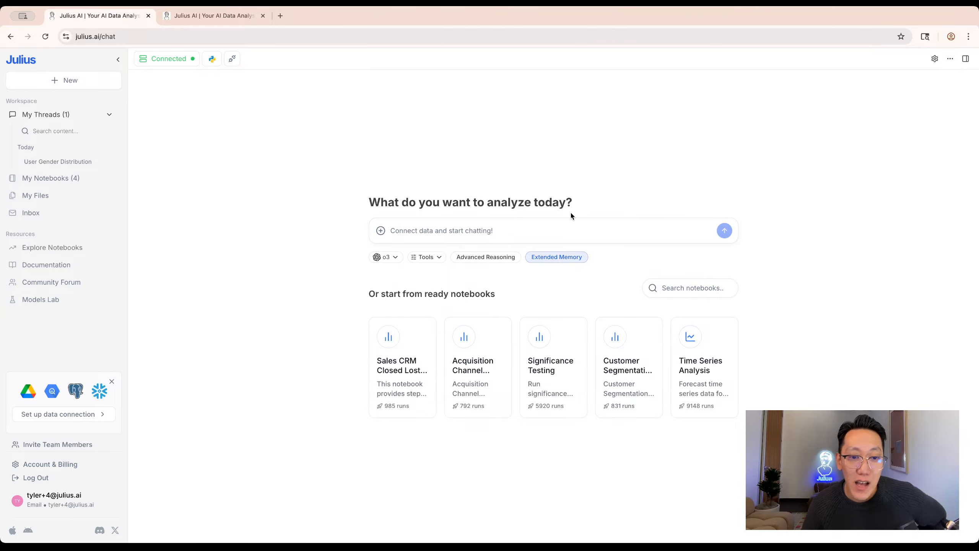
# - View the general settings of the chat and close them without changes
pyautogui.click(951, 58)
pyautogui.click(936, 59)
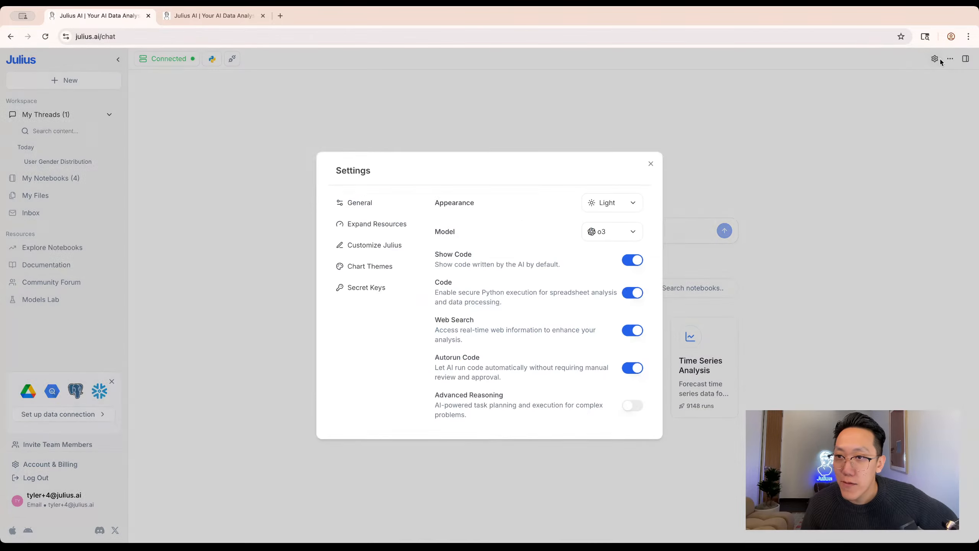
pyautogui.click(914, 133)
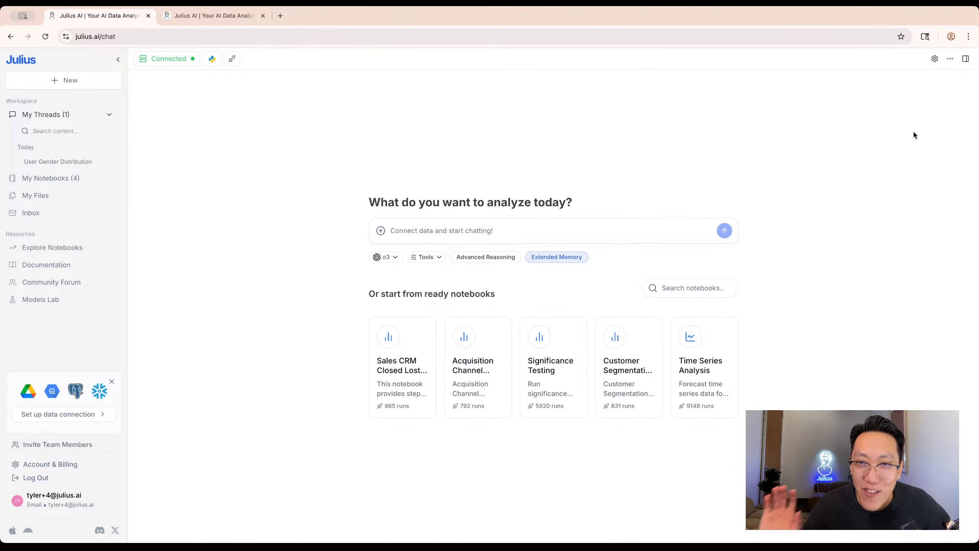
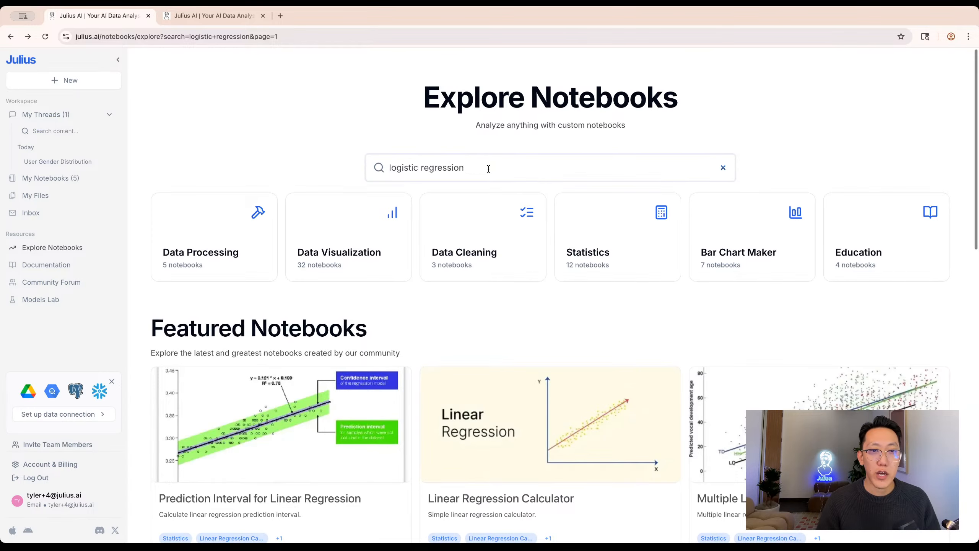
# - Replace the notebook search term with "k-nearest neighbors"
pyautogui.press('super+a')
pyautogui.press('BackSpace')
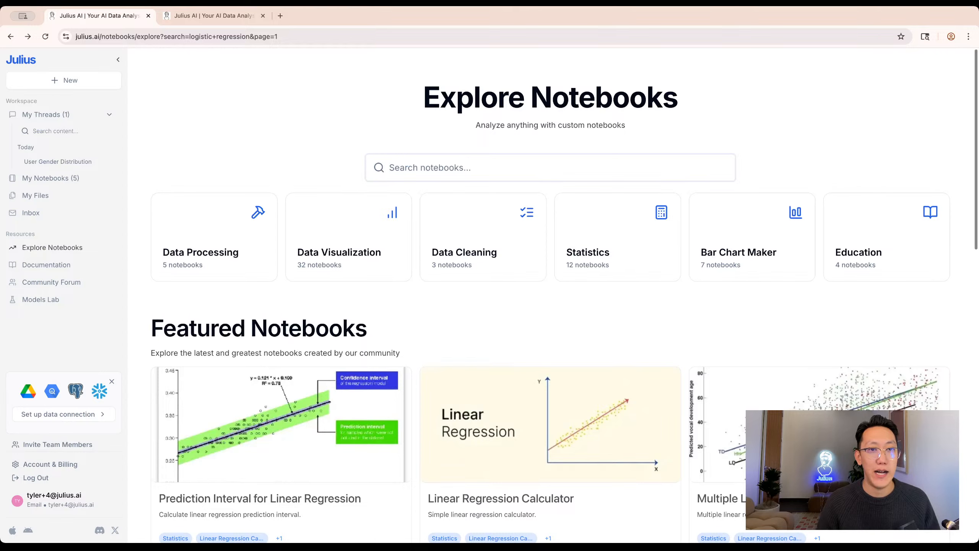
pyautogui.write('k-n')
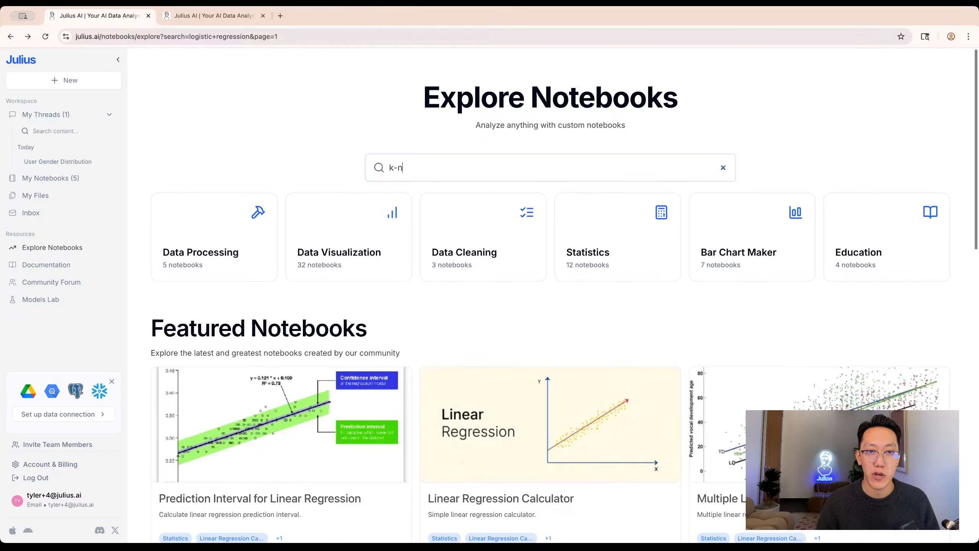
pyautogui.write('earest neighbors')
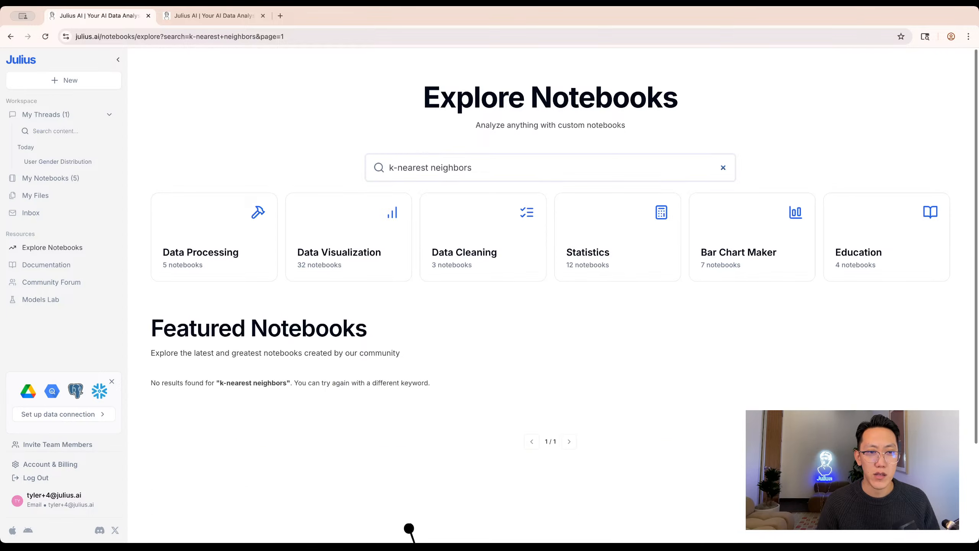
# - Broaden the notebook search to "neighbors"
pyautogui.press('super+a')
pyautogui.press('BackSpace')
pyautogui.write('neighbors')
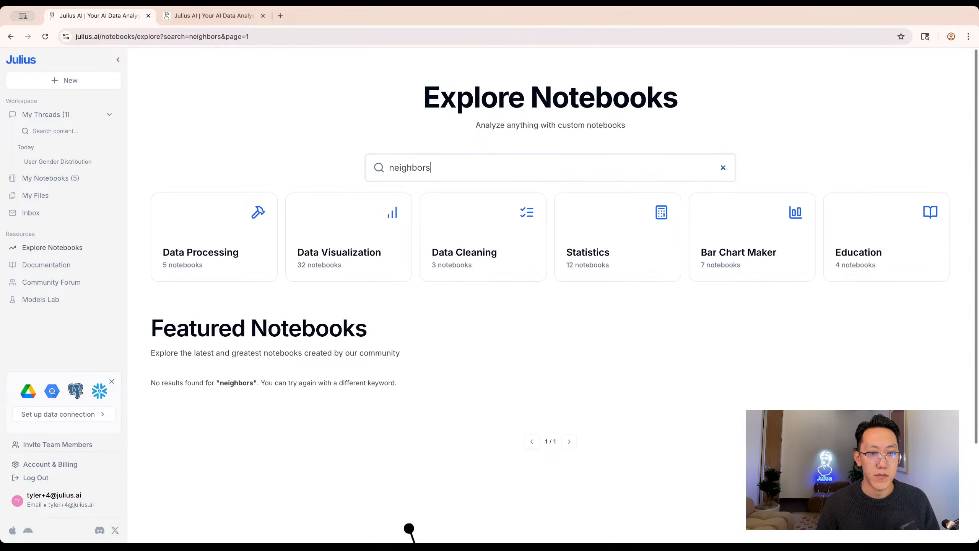
# - Open the Data Processing and Data Visualization notebook categories and look through the Data Visualization workflows
pyautogui.click(253, 237)
pyautogui.click(121, 20)
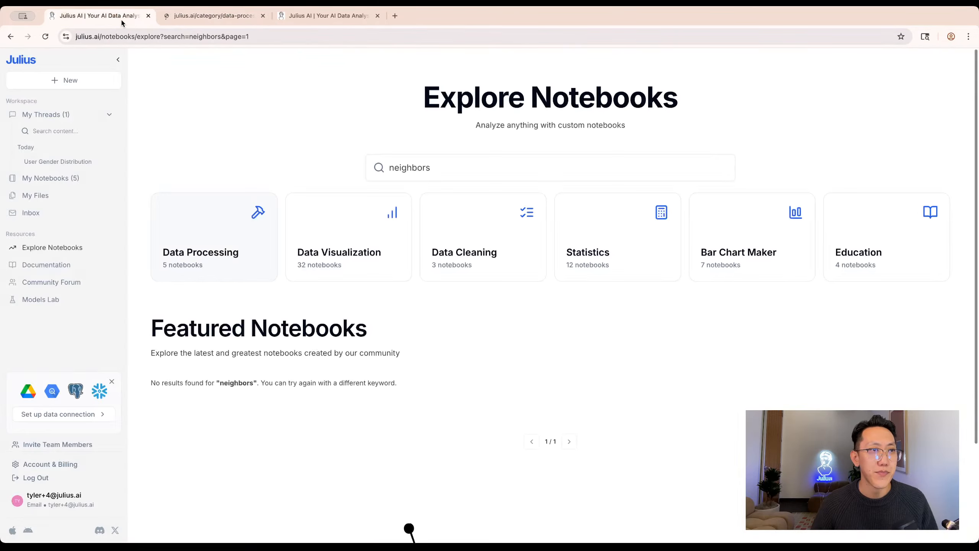
pyautogui.click(340, 256)
pyautogui.scroll(-5, 506, 228)
pyautogui.scroll(5, 506, 228)
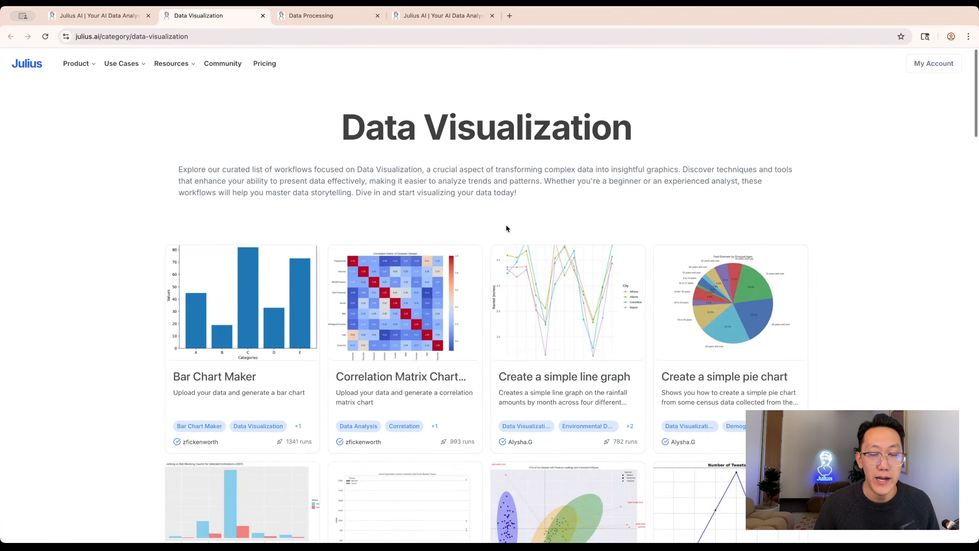
# - Browse the full list of Data Visualization workflows, from the most-run chart makers down to the least-run ones and back
pyautogui.scroll(-5, 499, 231)
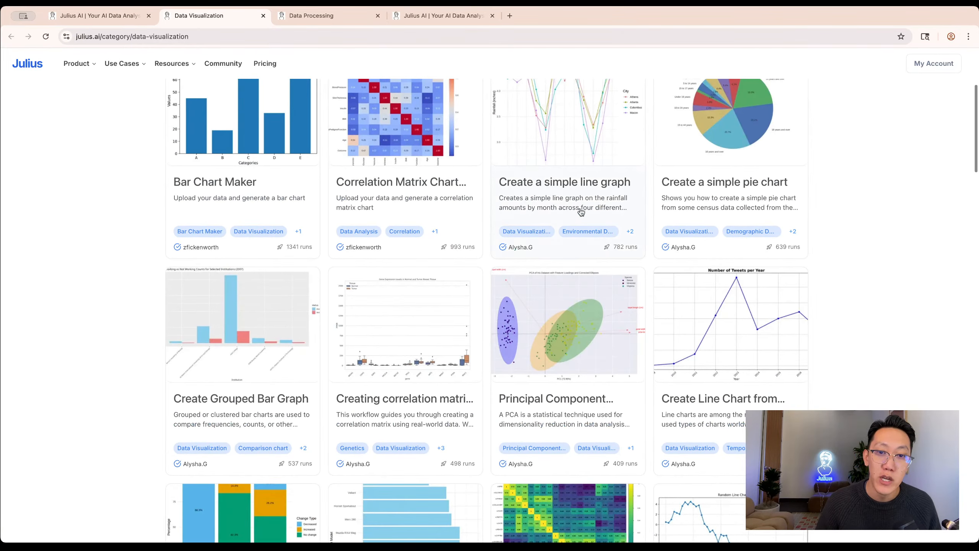
pyautogui.scroll(-5, 674, 170)
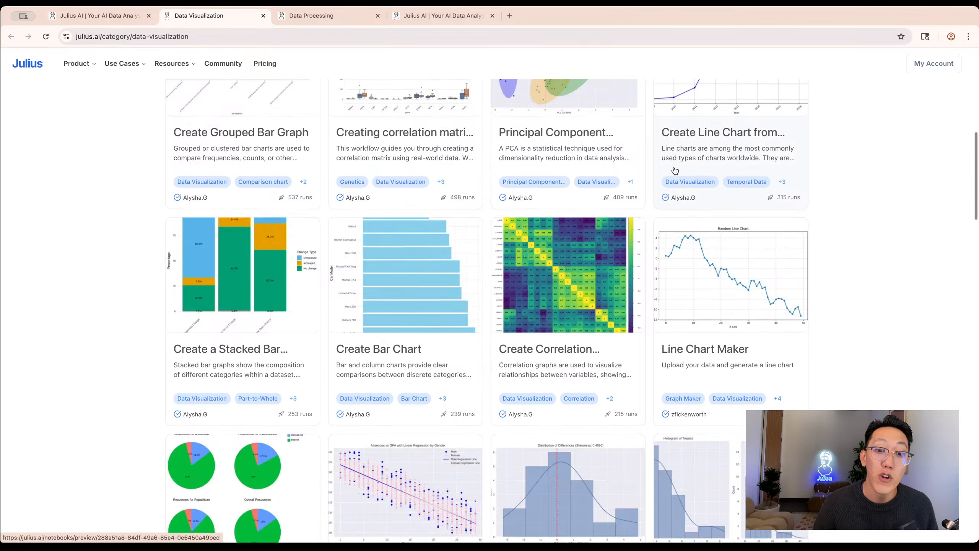
pyautogui.scroll(-6, 674, 171)
pyautogui.scroll(-15, 674, 170)
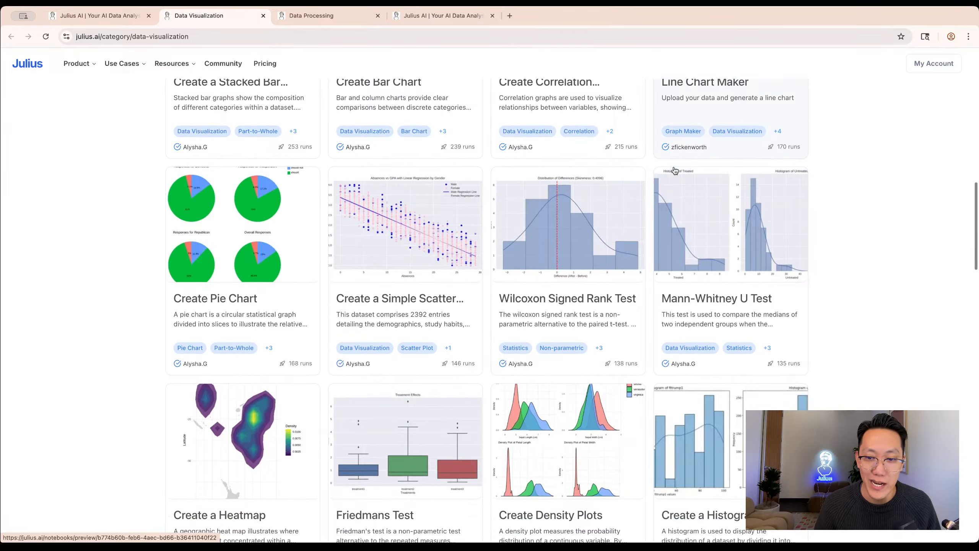
pyautogui.scroll(-20, 675, 171)
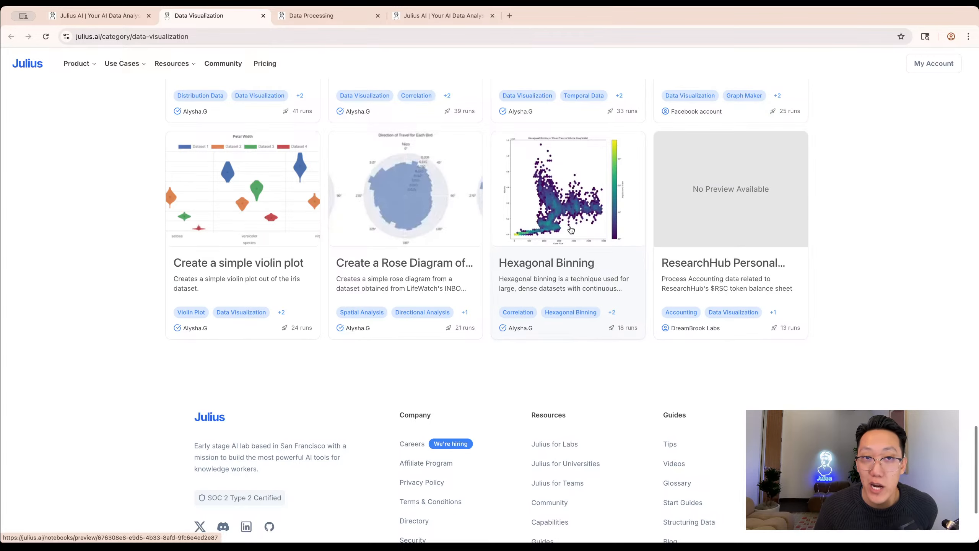
pyautogui.scroll(8, 571, 230)
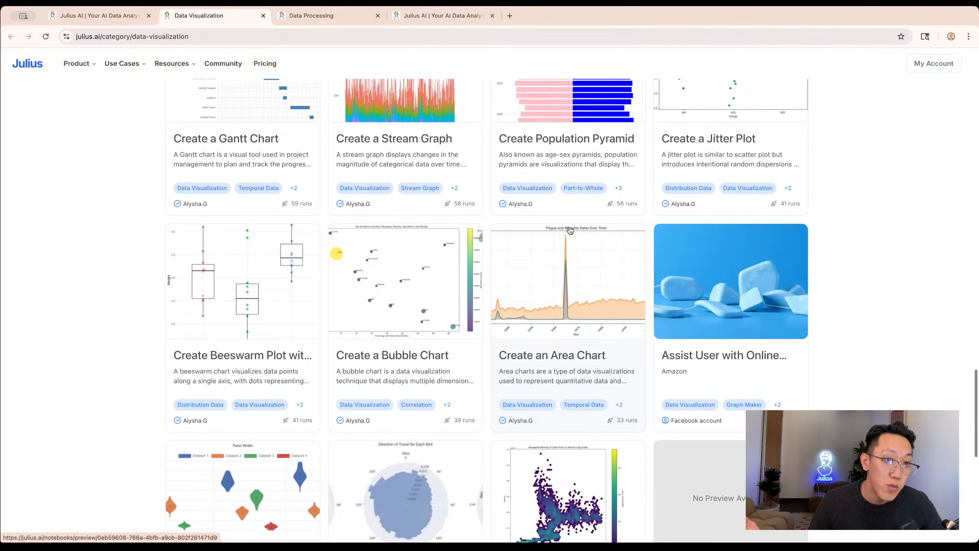
pyautogui.scroll(4, 545, 288)
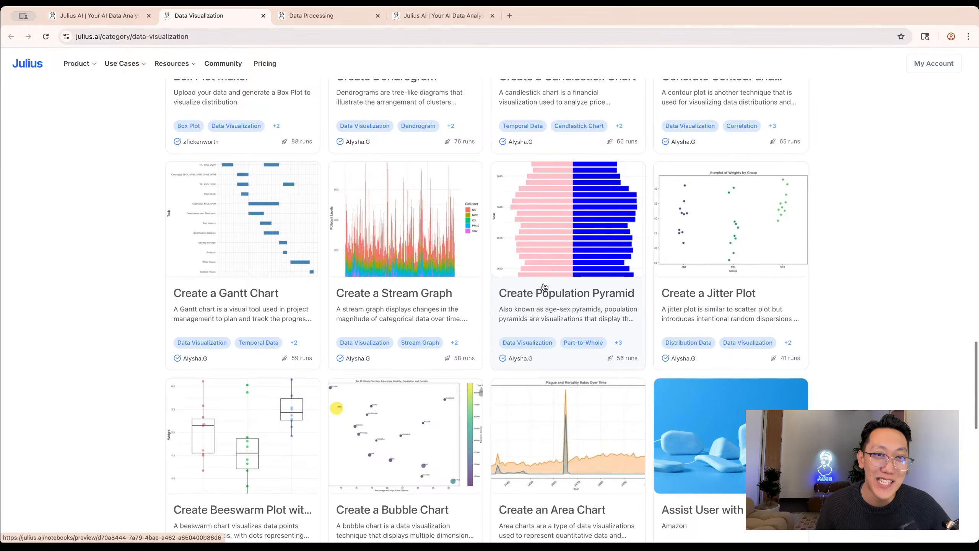
pyautogui.scroll(3, 544, 287)
pyautogui.scroll(1, 543, 301)
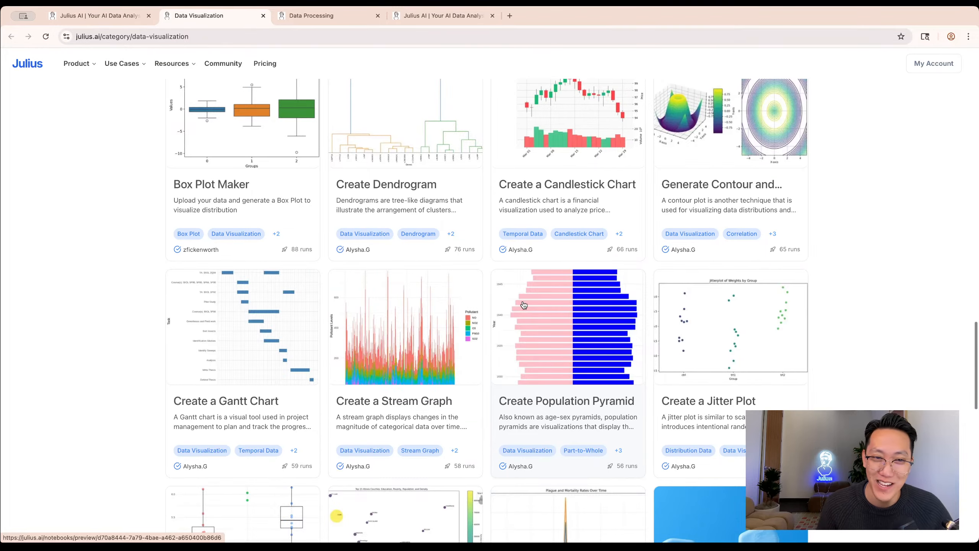
pyautogui.scroll(4, 524, 309)
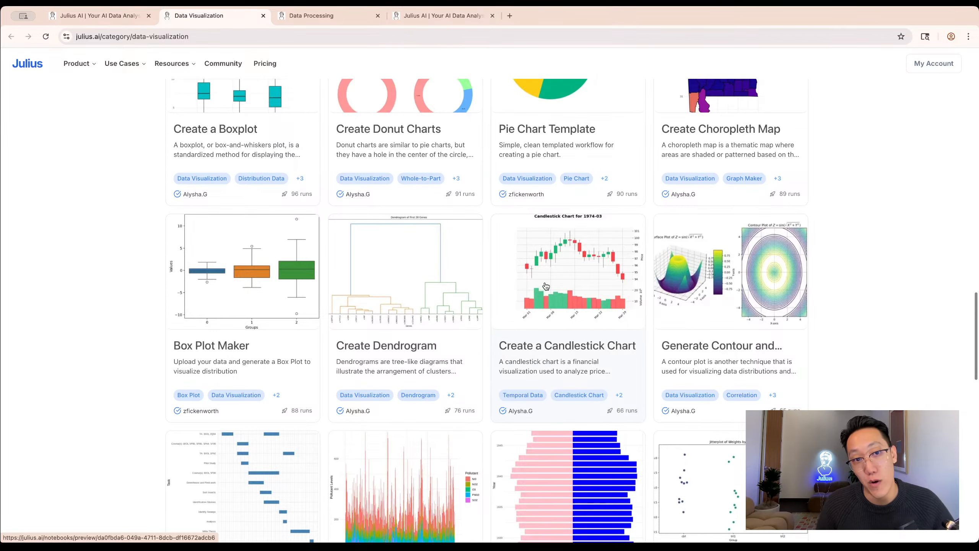
pyautogui.scroll(15, 545, 285)
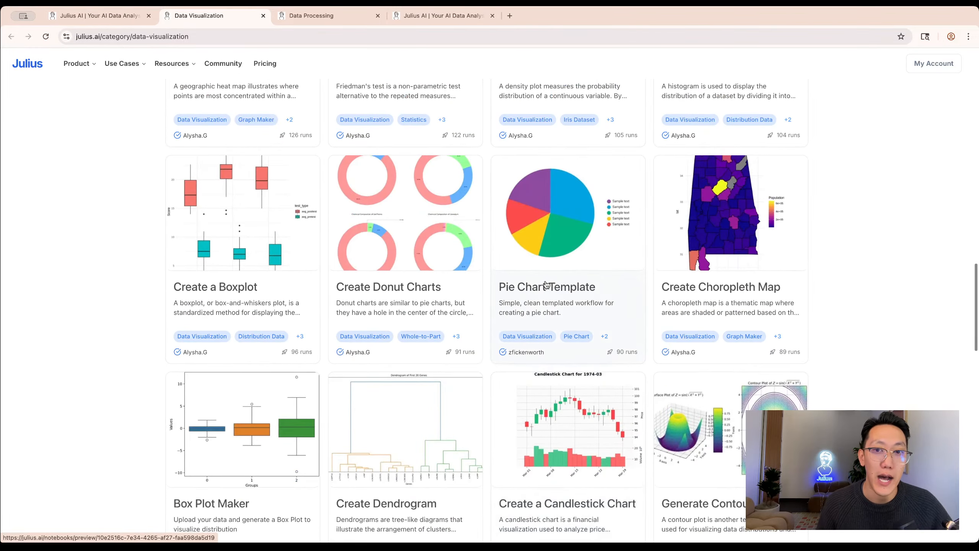
pyautogui.scroll(8, 547, 285)
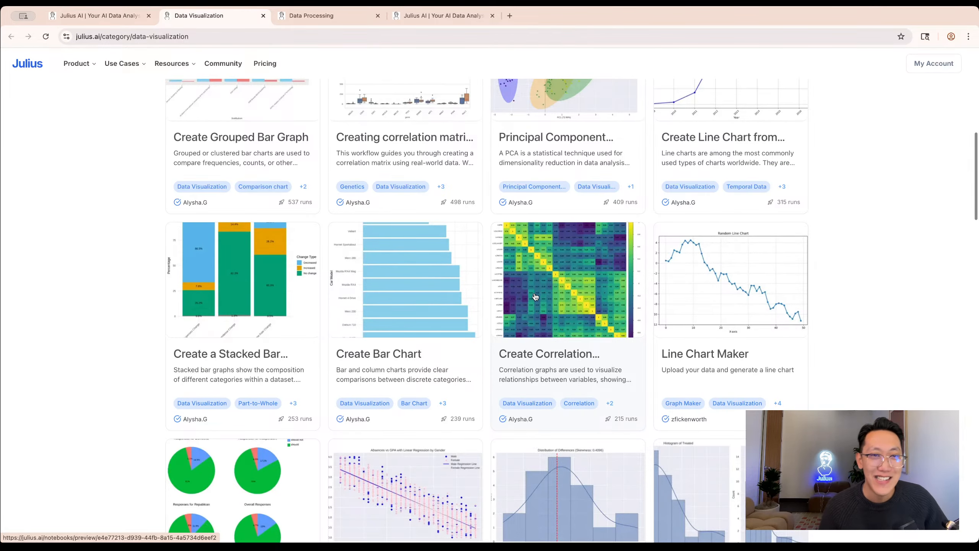
pyautogui.scroll(8, 204, 188)
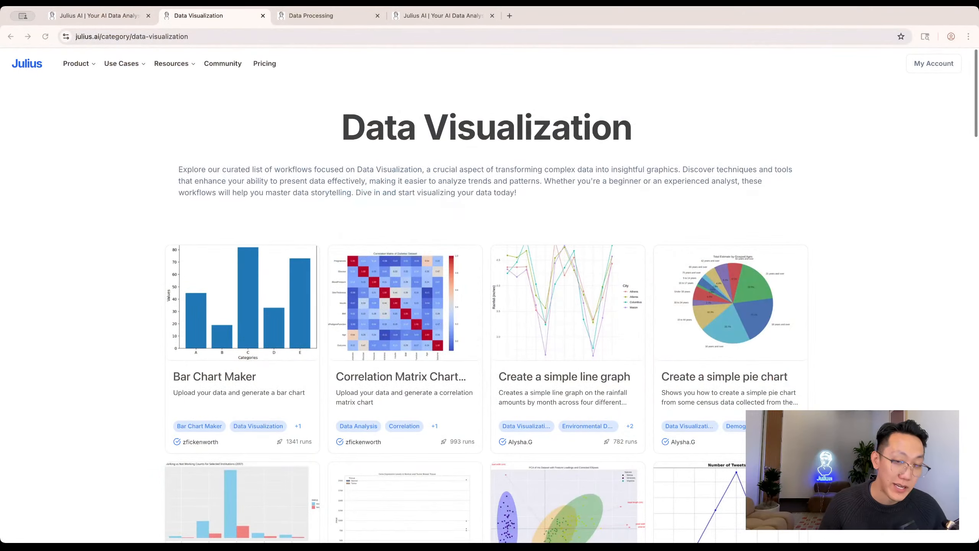
pyautogui.scroll(-2, 584, 409)
pyautogui.scroll(2, 581, 409)
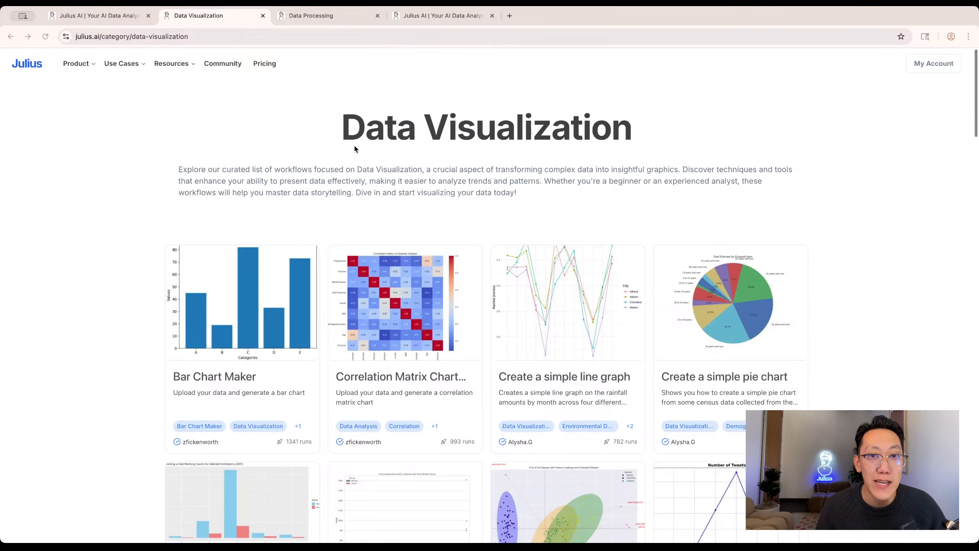
pyautogui.click(80, 77)
pyautogui.scroll(-4, 525, 313)
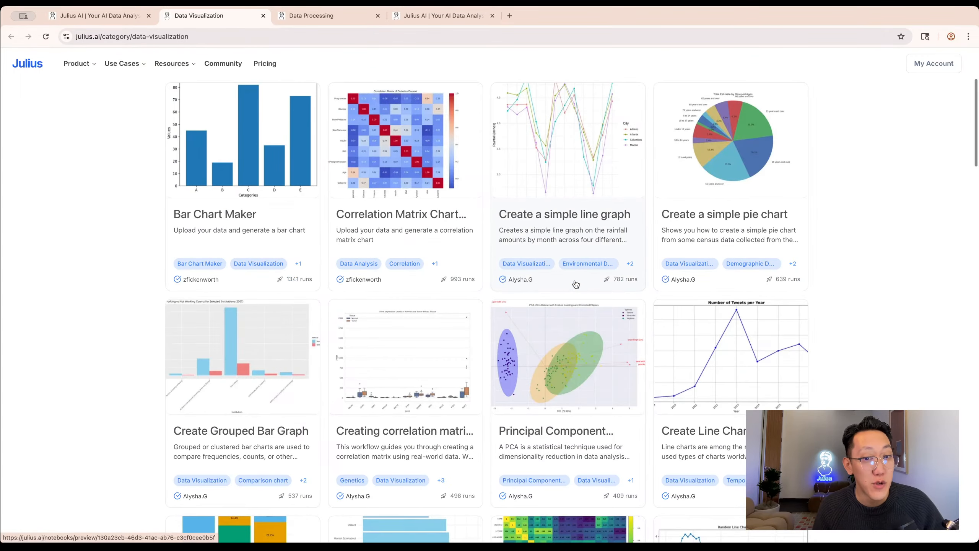
pyautogui.scroll(4, 577, 283)
# - Return to the Julius home page, enter the workspace and create a new blank notebook
pyautogui.click(31, 66)
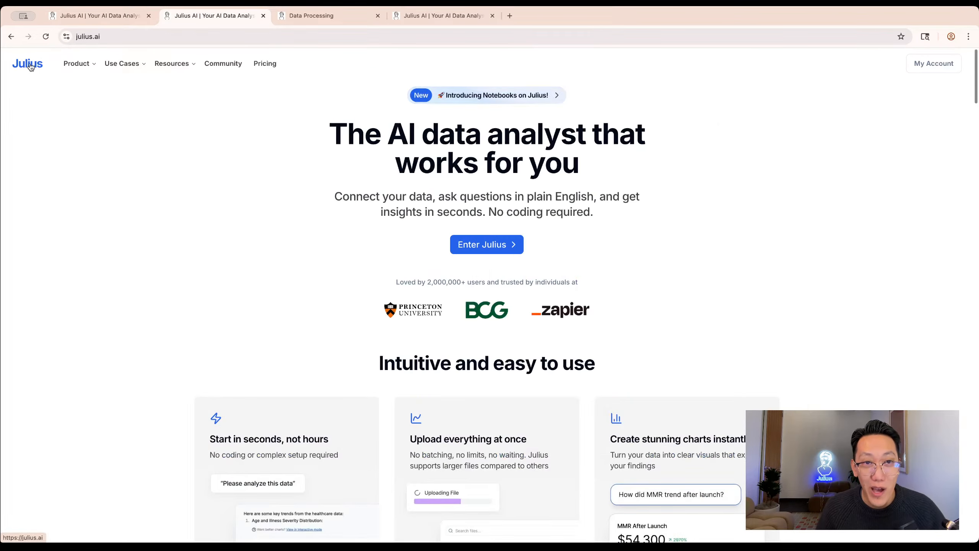
pyautogui.click(480, 246)
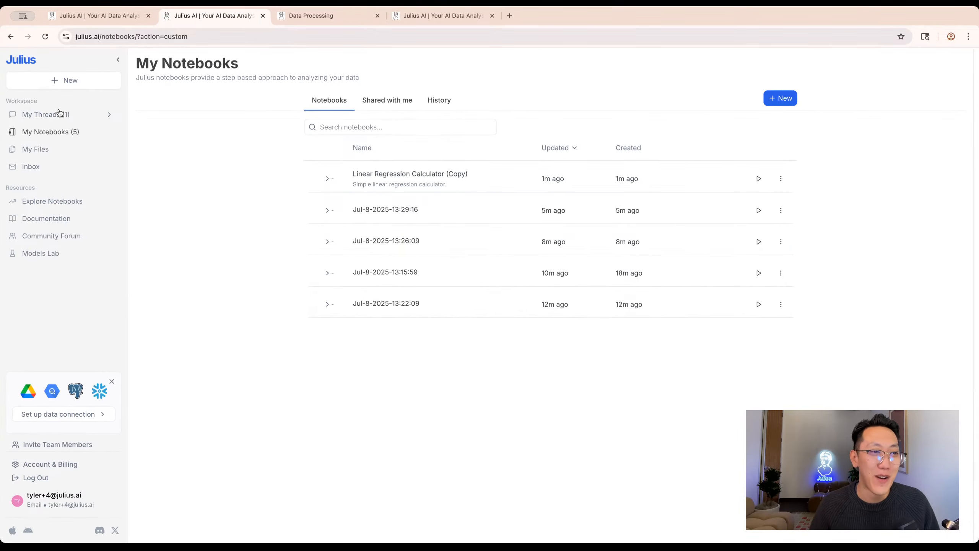
pyautogui.click(61, 83)
pyautogui.click(58, 106)
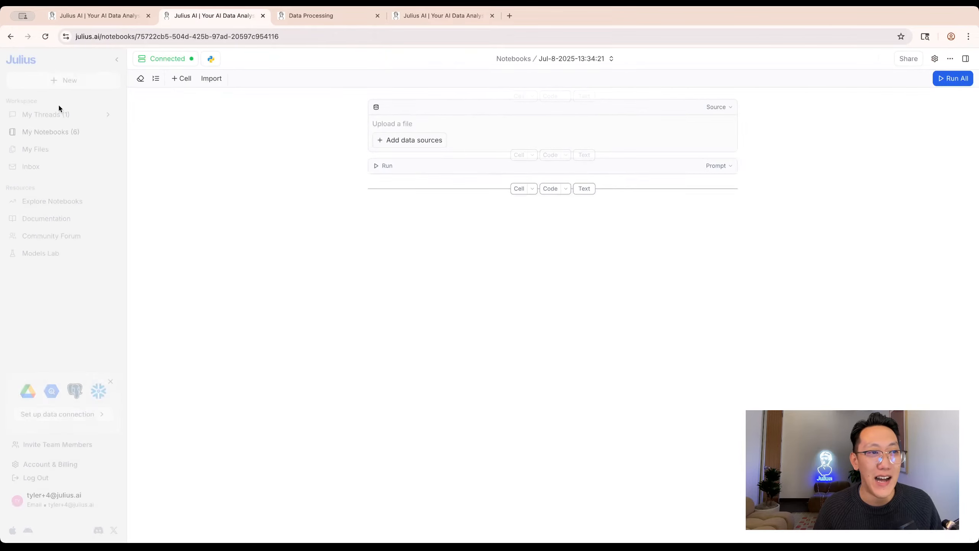
# - Run the prompt "What are the different visualizations that you can create that are used by biologists and biology researchers?" in the first prompt cell
pyautogui.click(405, 180)
pyautogui.write('What are t')
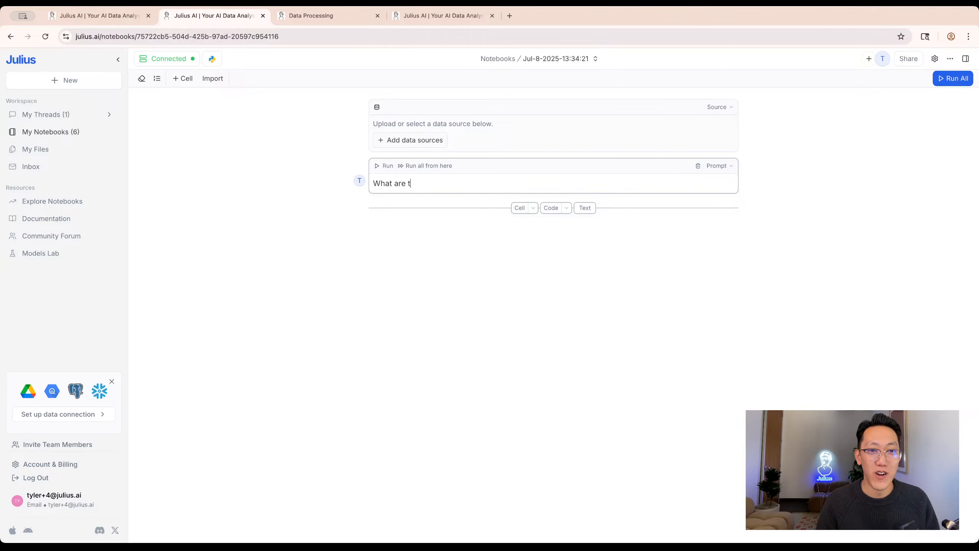
pyautogui.write('he differenet.')
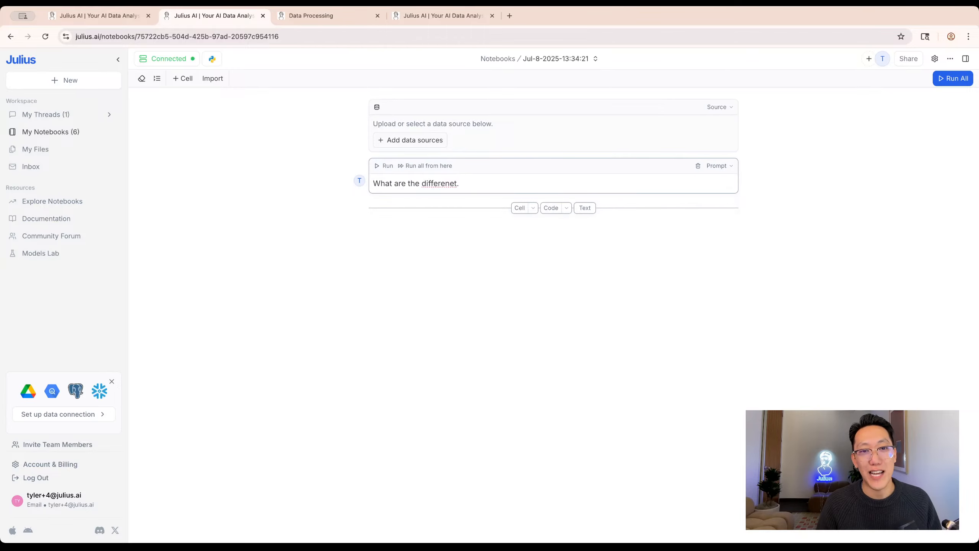
pyautogui.write(' isut visualizat')
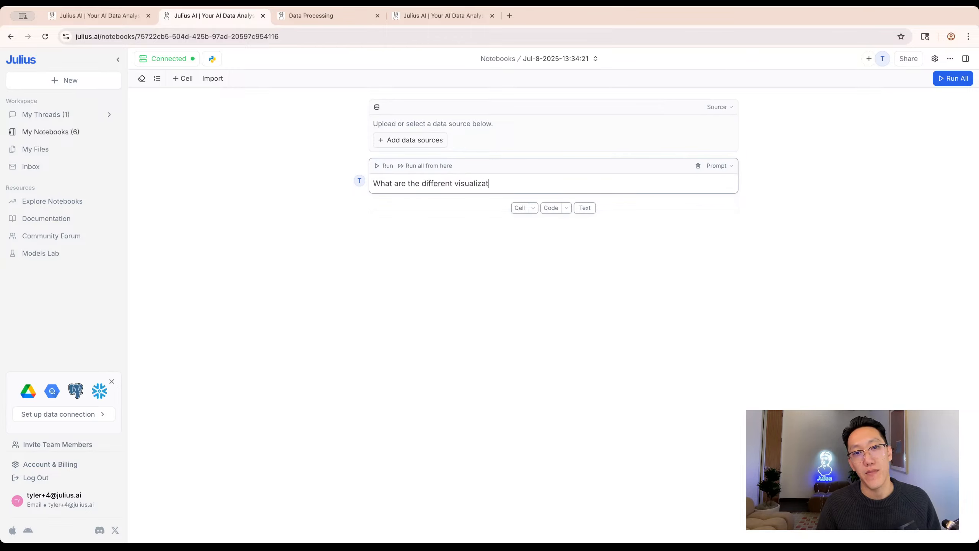
pyautogui.write('ions that you can create that ')
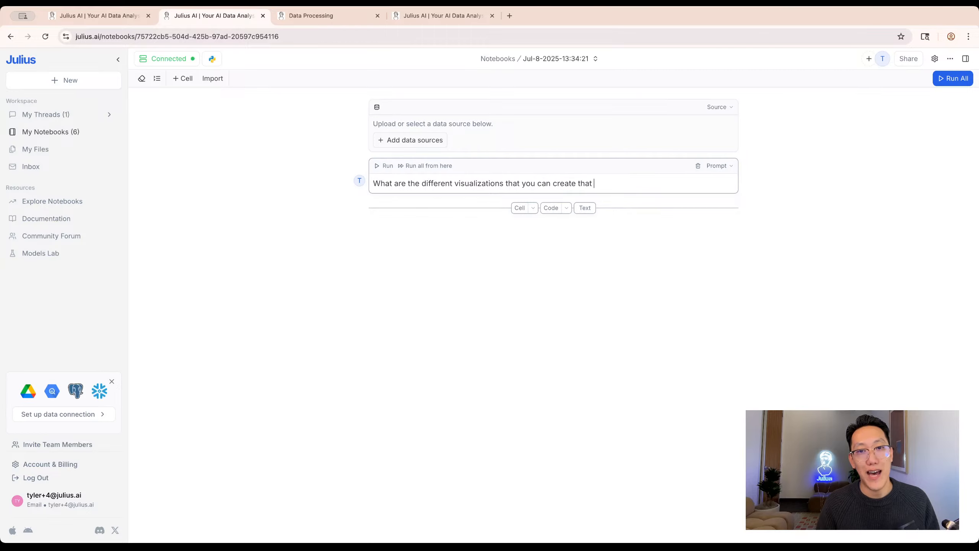
pyautogui.write('are used by bioli')
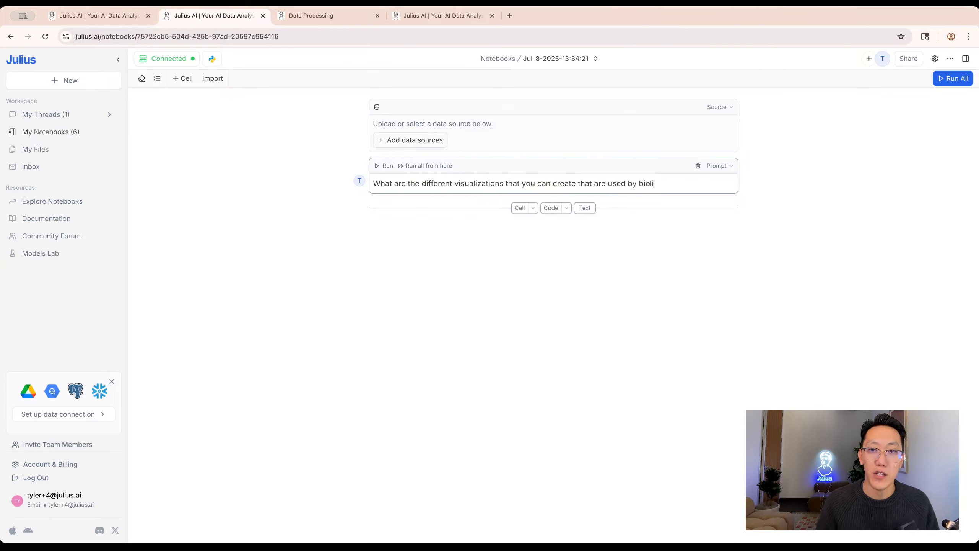
pyautogui.press('BackSpace')
pyautogui.write('ogi')
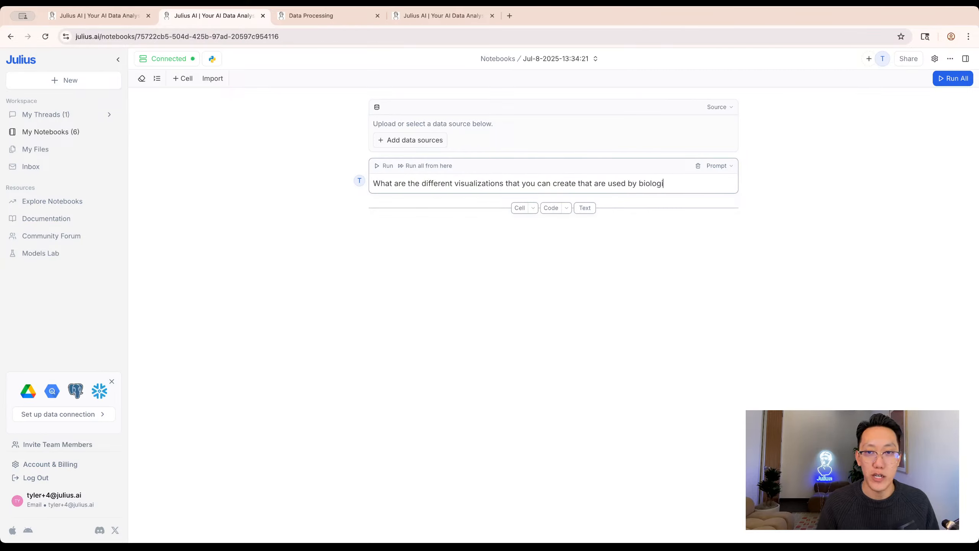
pyautogui.write('sts and biologi')
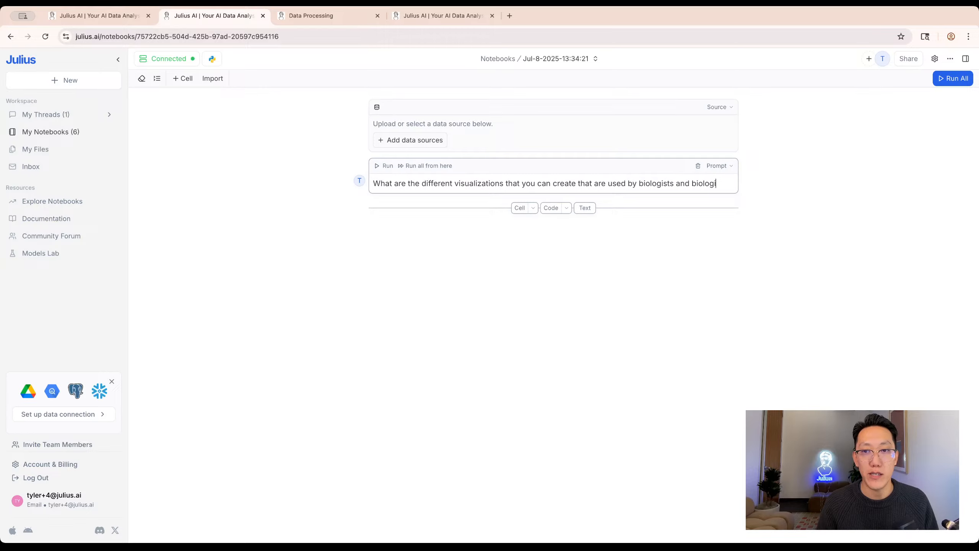
pyautogui.press('BackSpace')
pyautogui.write('y researcher')
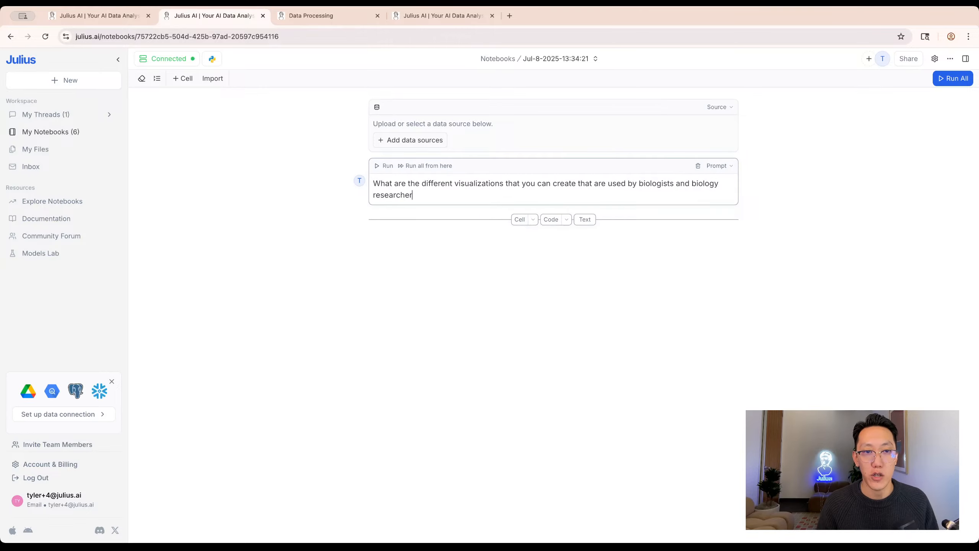
pyautogui.write('s?')
pyautogui.hotkey('shift', 'Return')
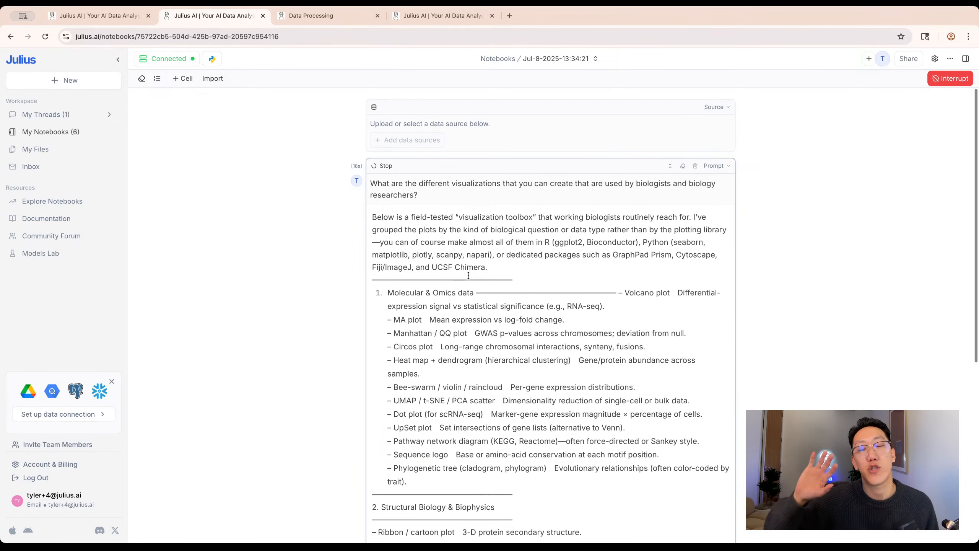
# - Read through the generated answer on biology visualizations, from Molecular & Omics data to the advice on selecting the right plot
pyautogui.scroll(-9, 470, 281)
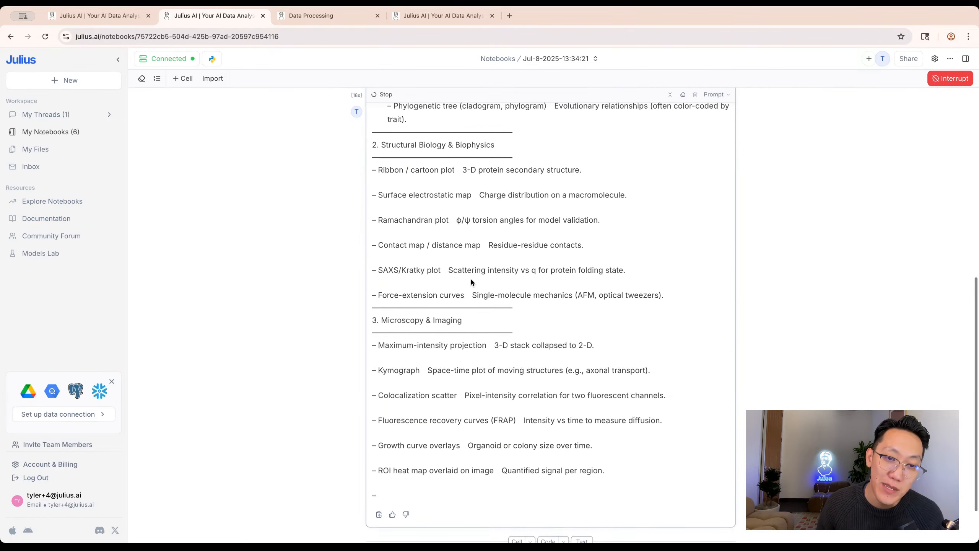
pyautogui.scroll(6, 473, 281)
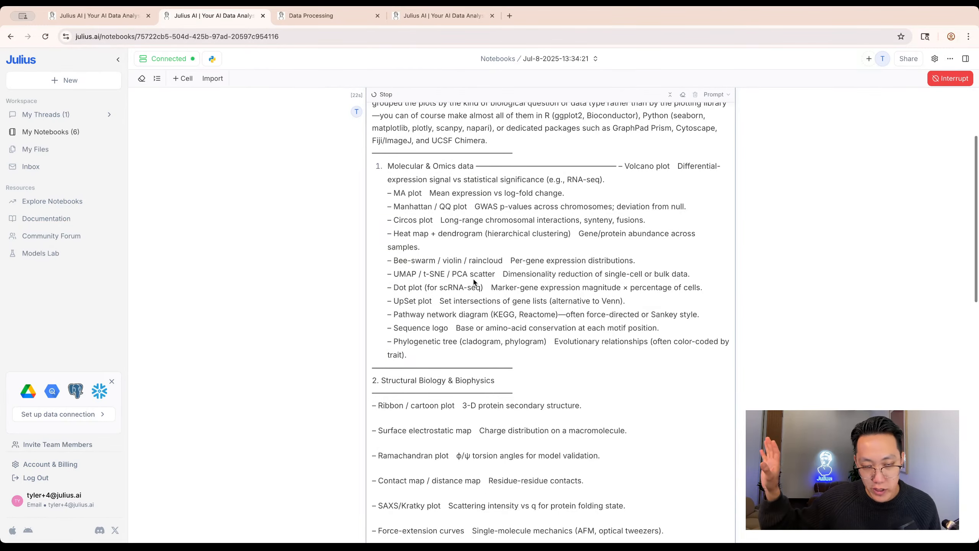
pyautogui.scroll(-6, 474, 282)
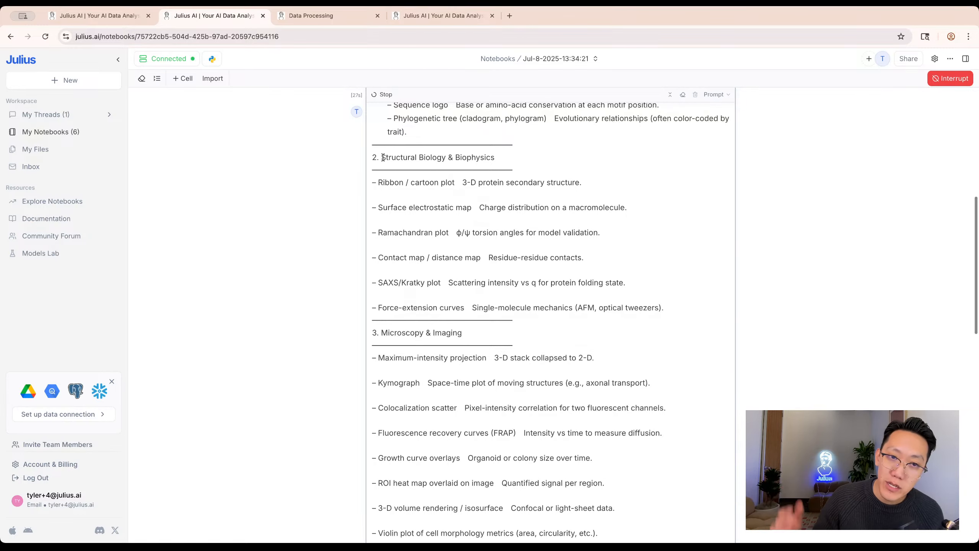
pyautogui.moveTo(386, 157); pyautogui.dragTo(543, 267)
pyautogui.click(543, 266)
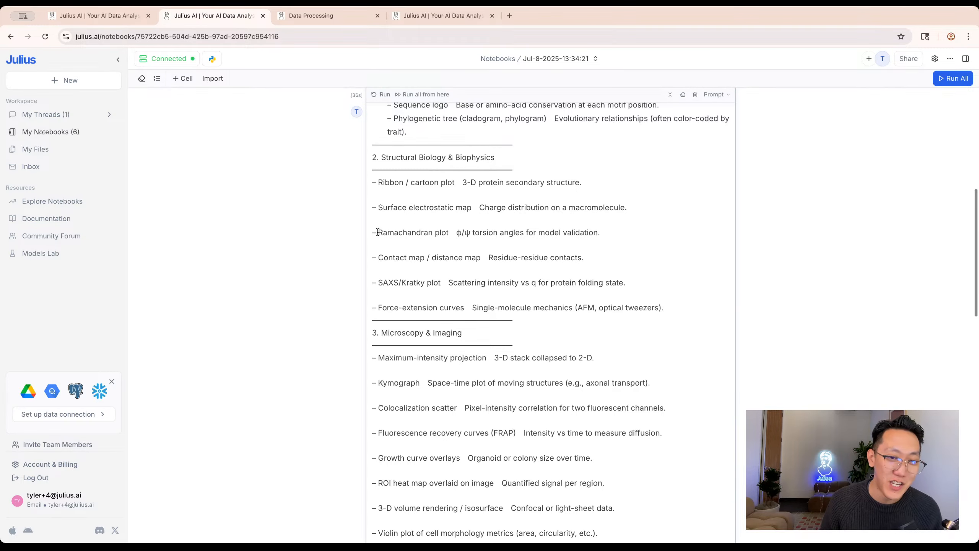
pyautogui.scroll(-3, 378, 232)
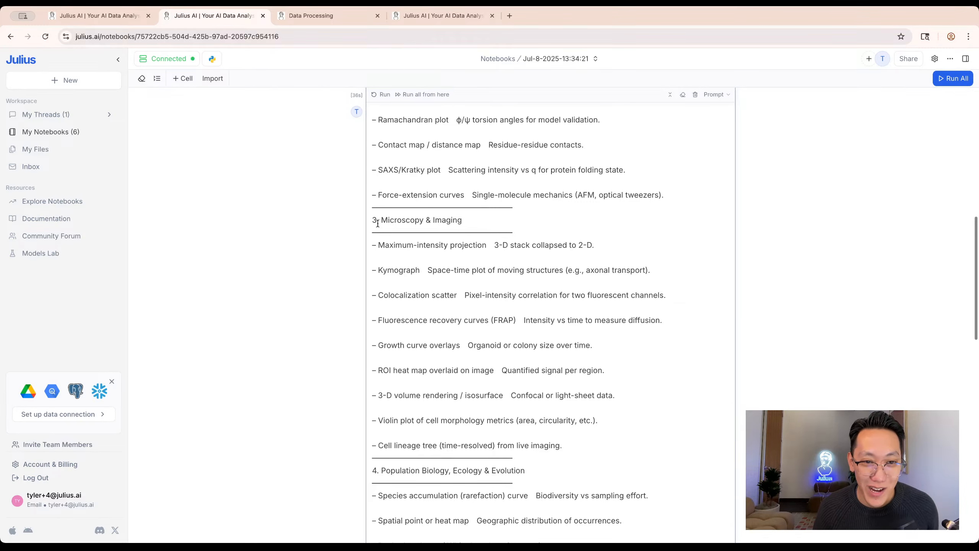
pyautogui.scroll(-1, 390, 219)
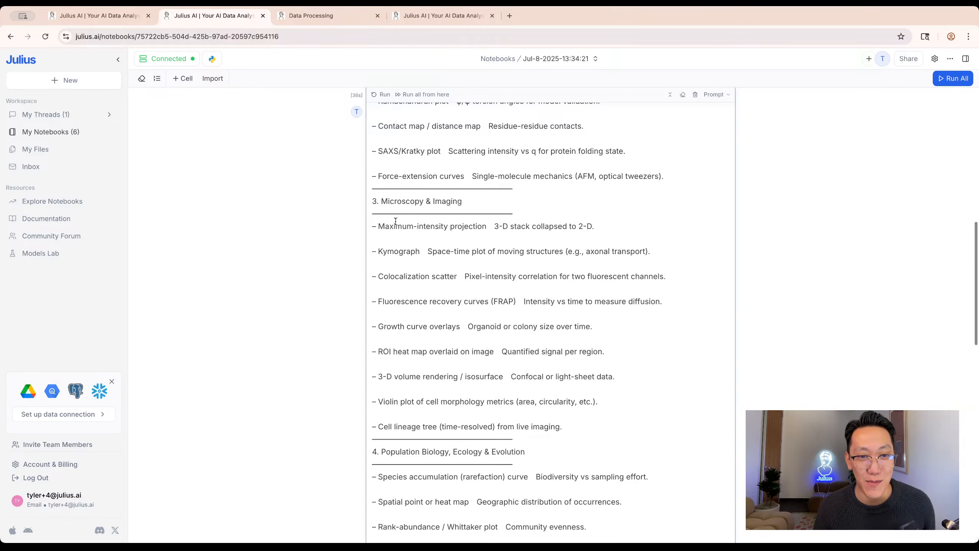
pyautogui.scroll(-15, 395, 221)
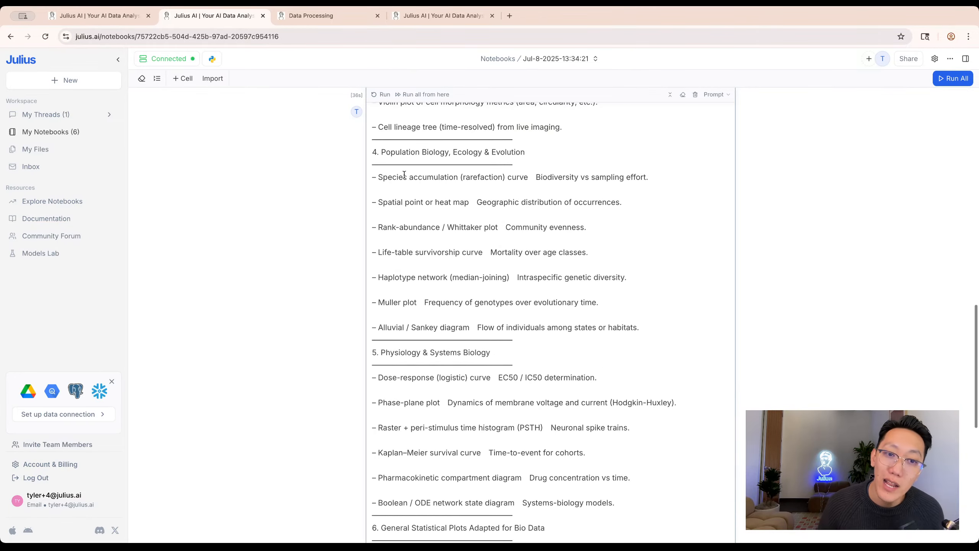
pyautogui.scroll(-20, 408, 231)
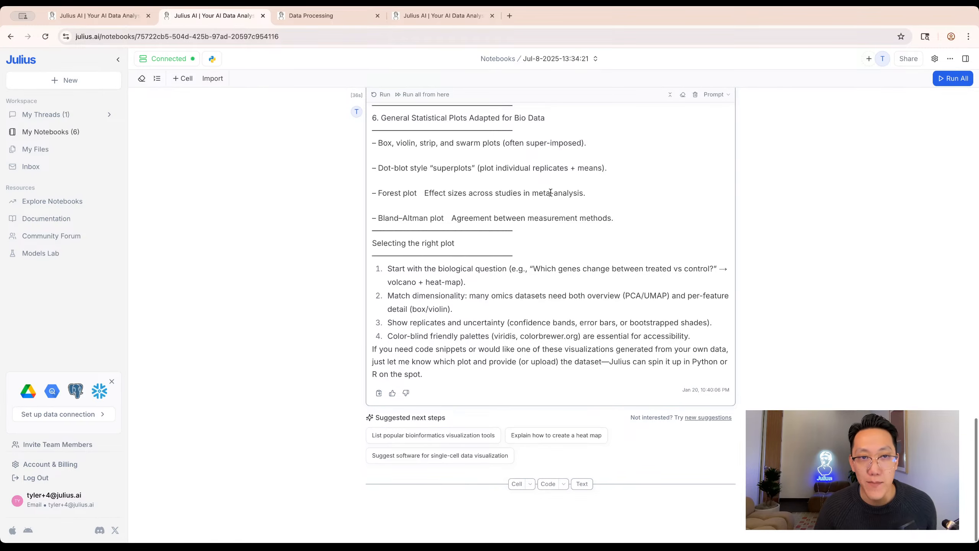
# - View the empty Custom Instructions field under Customize Julius in the notebook settings, then close the settings
pyautogui.click(934, 59)
pyautogui.click(380, 253)
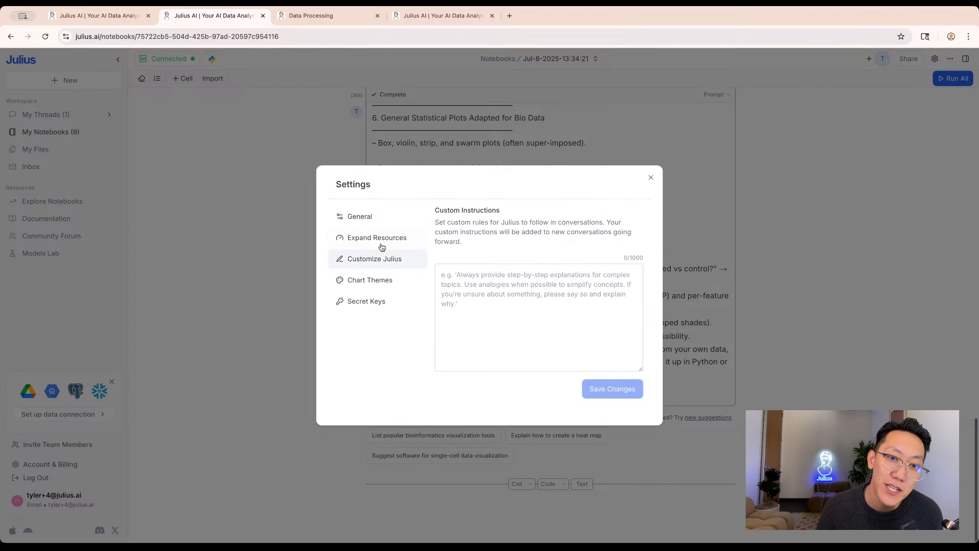
pyautogui.click(475, 292)
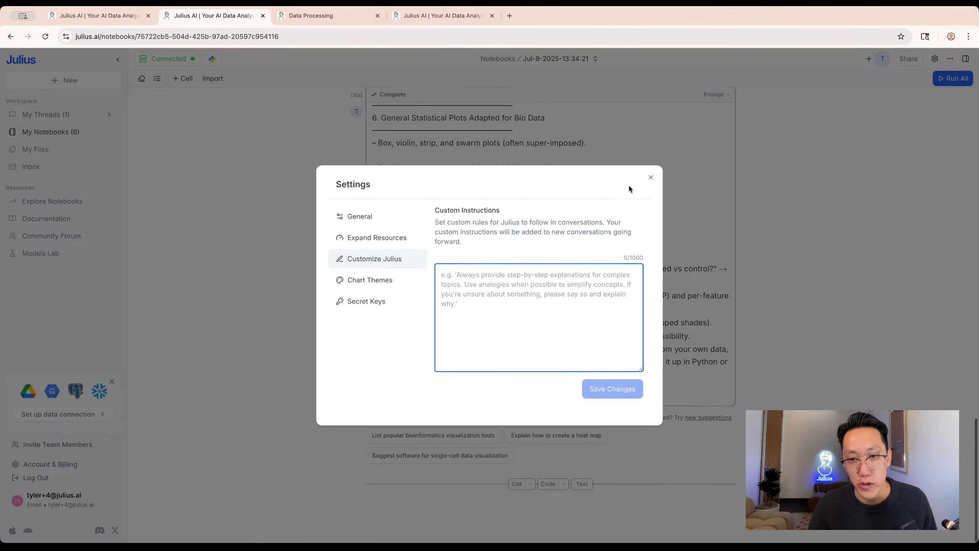
pyautogui.click(651, 178)
# - Review the biology visualization answer again, from the imaging plots through Population Biology and Physiology to the advice on selecting the right plot
pyautogui.scroll(10, 483, 190)
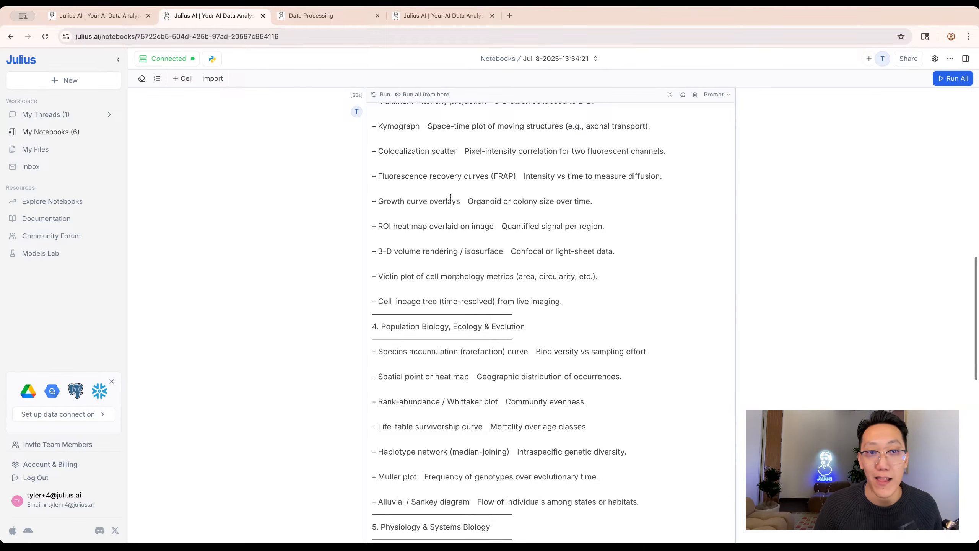
pyautogui.scroll(-1, 450, 197)
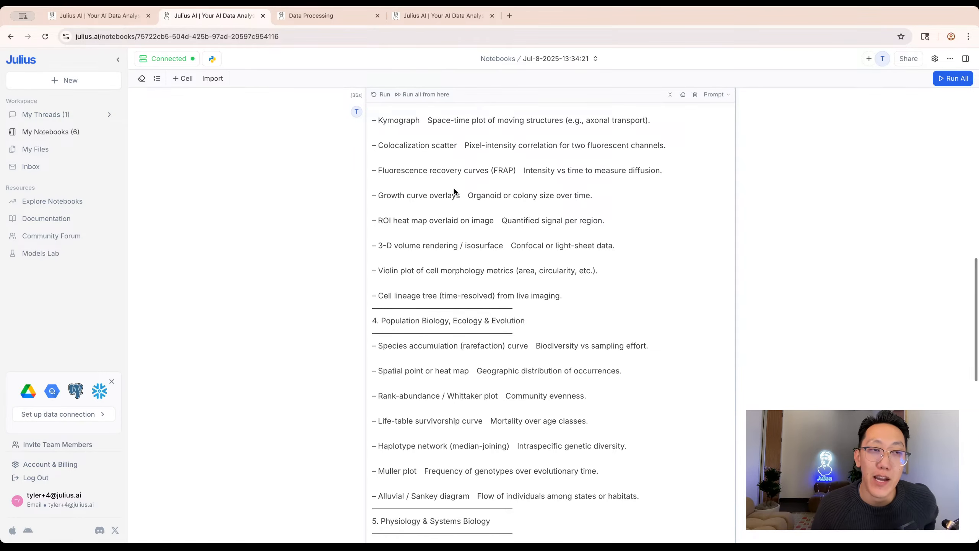
pyautogui.scroll(-15, 455, 191)
pyautogui.scroll(14, 438, 150)
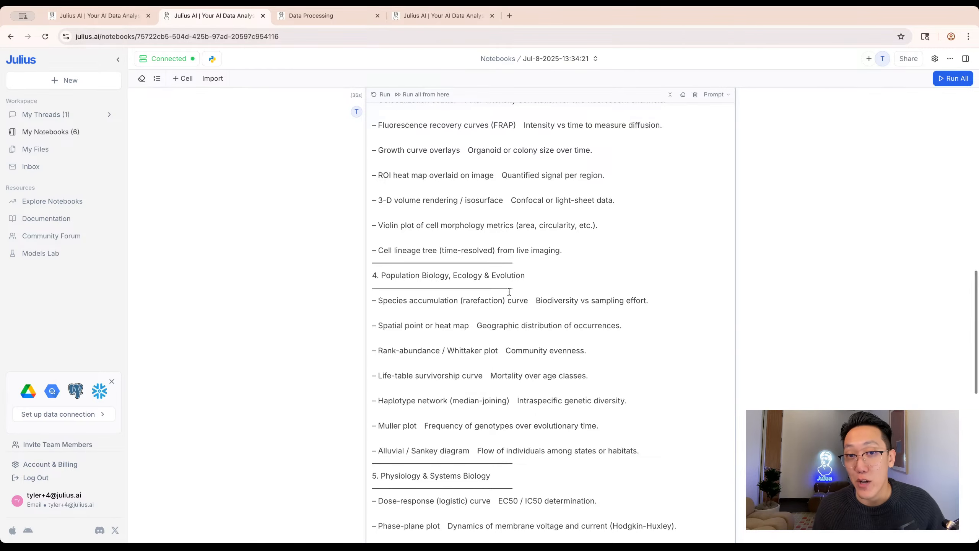
pyautogui.scroll(-10, 507, 295)
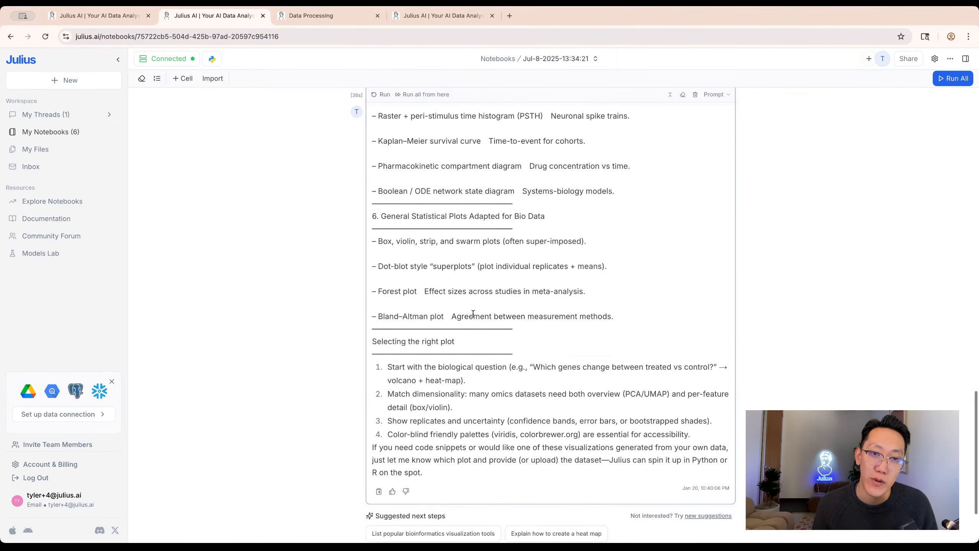
pyautogui.scroll(-3, 473, 313)
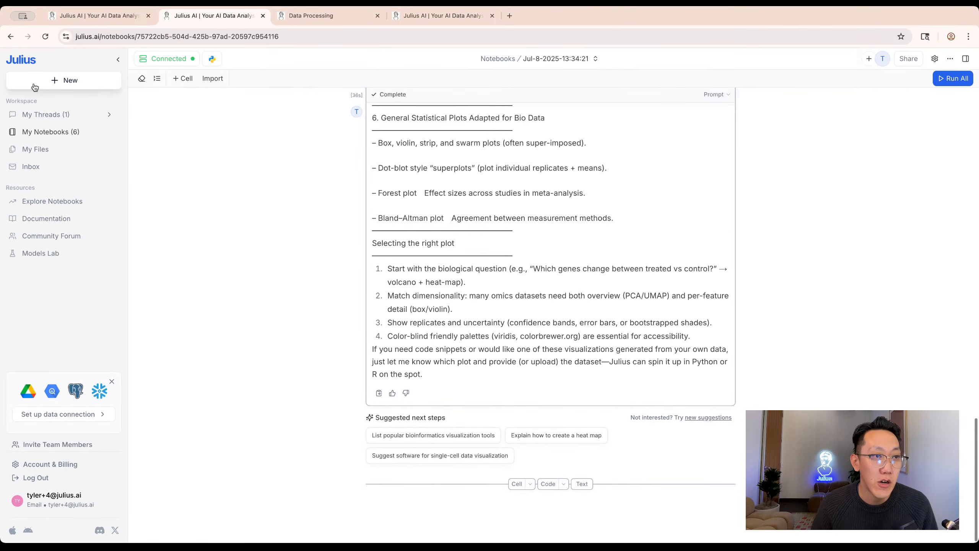
# - Leave the notebook for the julius.ai home page and open the Trust Center from its footer links
pyautogui.click(58, 81)
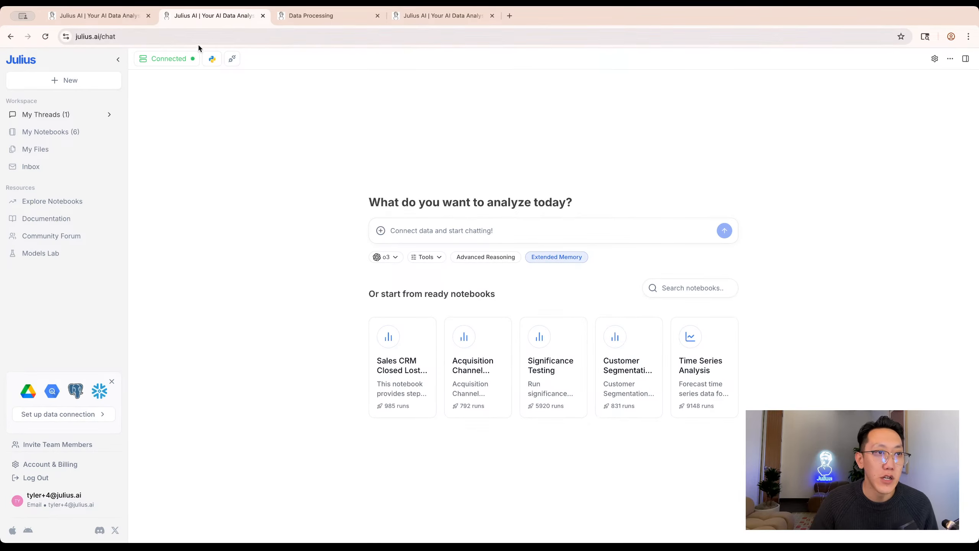
pyautogui.click(205, 37)
pyautogui.write('julius.ai')
pyautogui.press('Return')
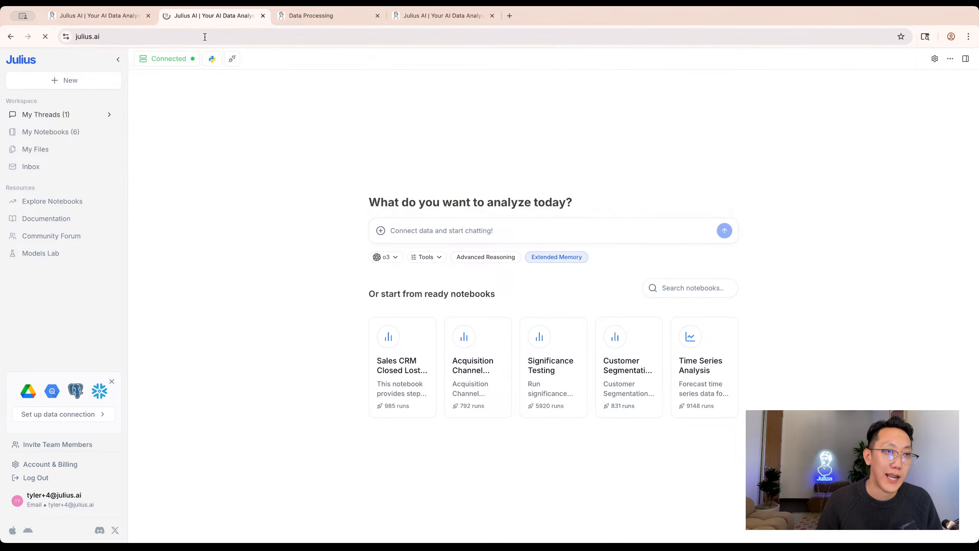
pyautogui.scroll(-20, 384, 315)
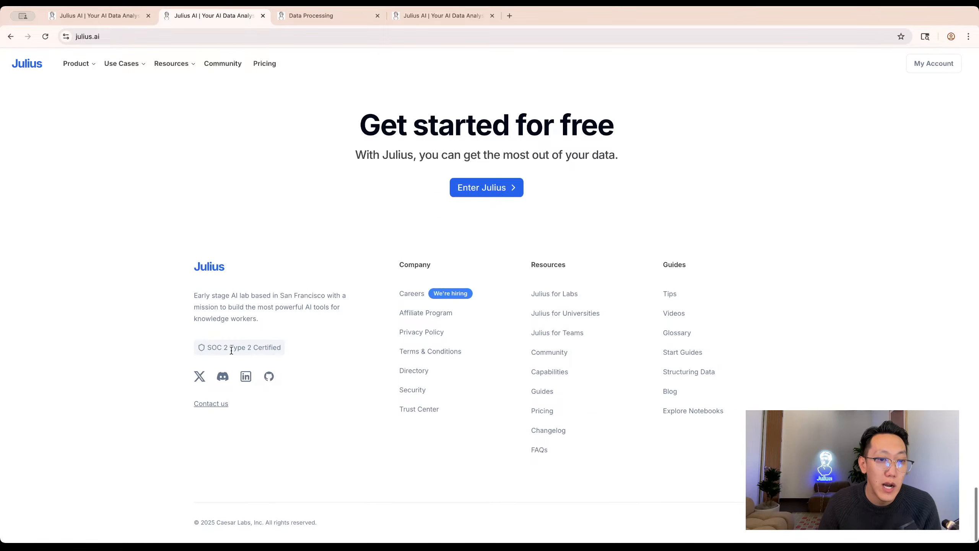
pyautogui.click(413, 413)
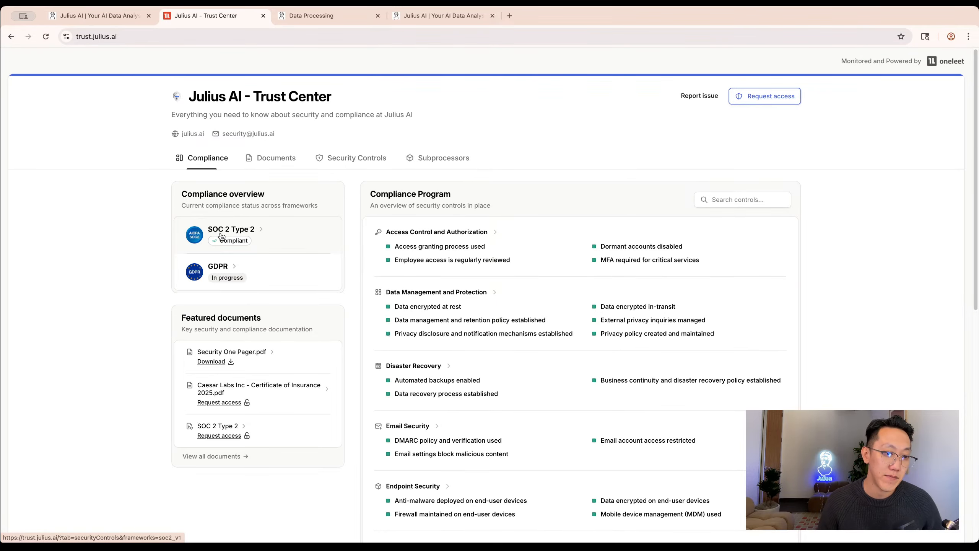
# - Review the Trust Center's compliance overview and featured documents, check the full Documents list, and return to the Compliance section
pyautogui.scroll(-3, 222, 236)
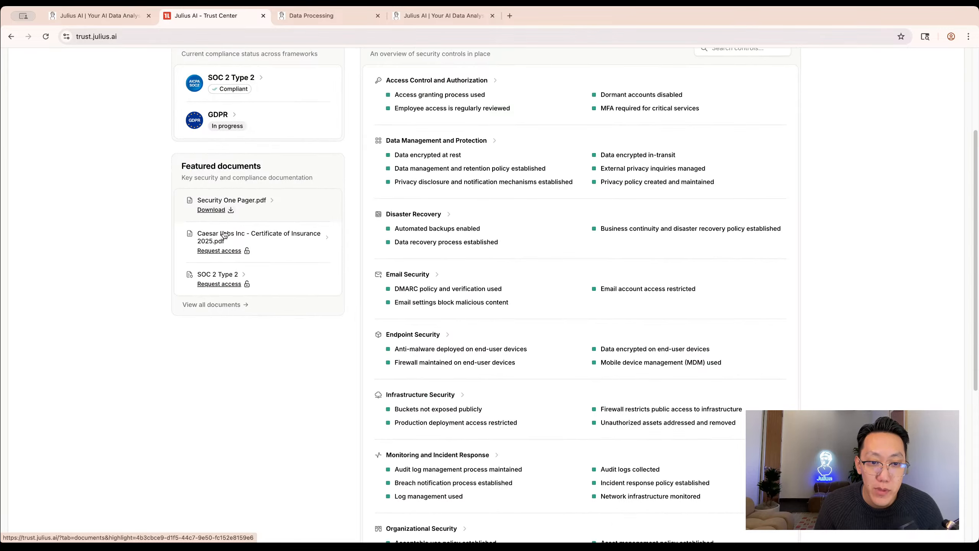
pyautogui.scroll(3, 431, 197)
pyautogui.click(273, 158)
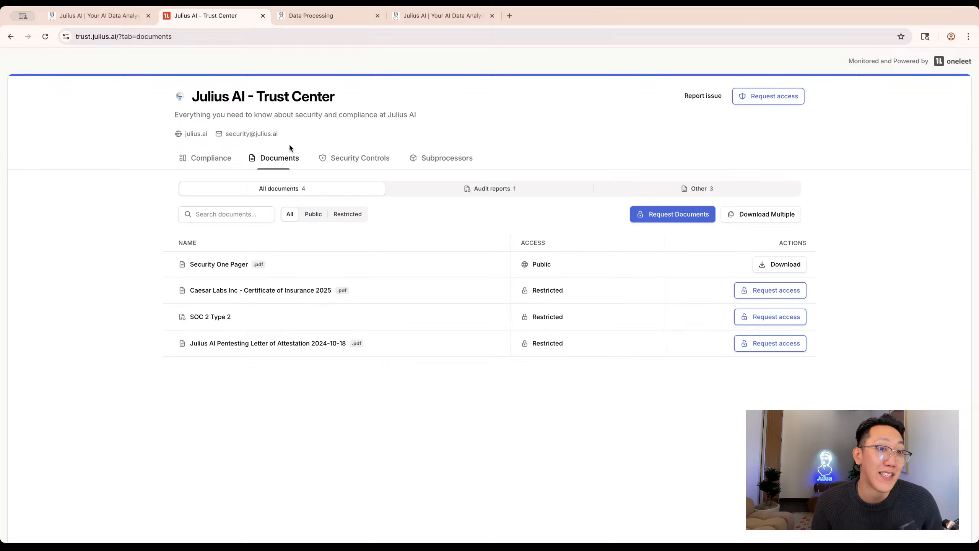
pyautogui.click(203, 159)
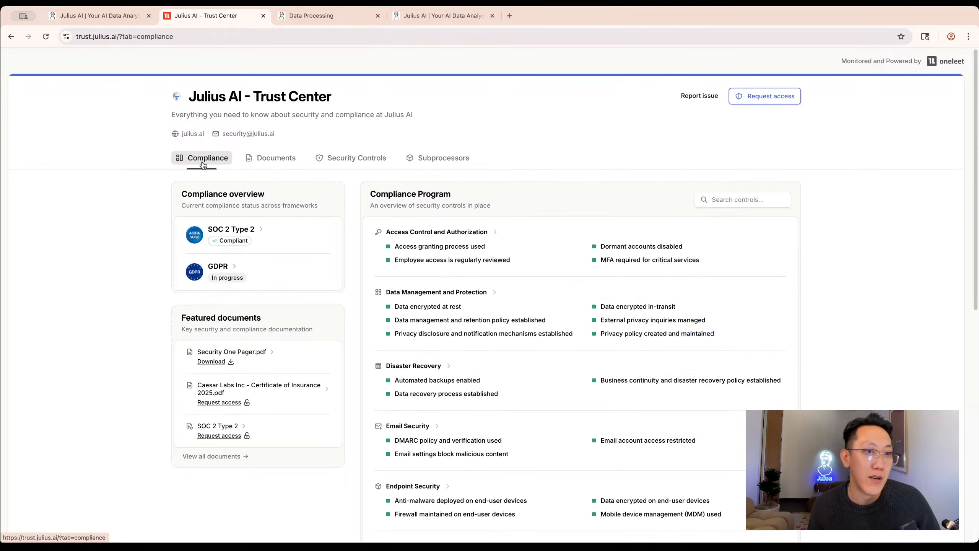